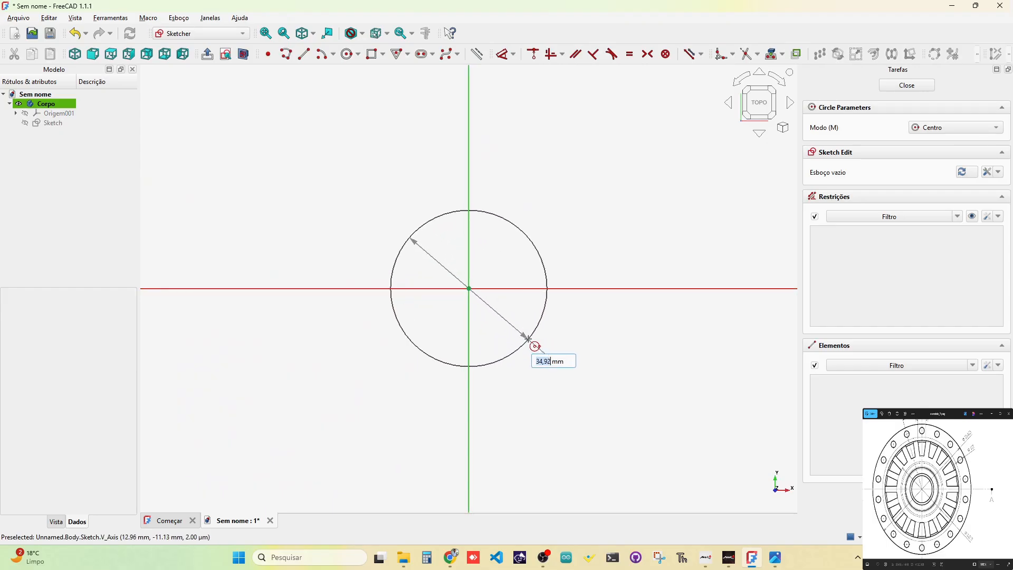
Draw a 240 mm diameter circle centred on the sketch origin
type("240")
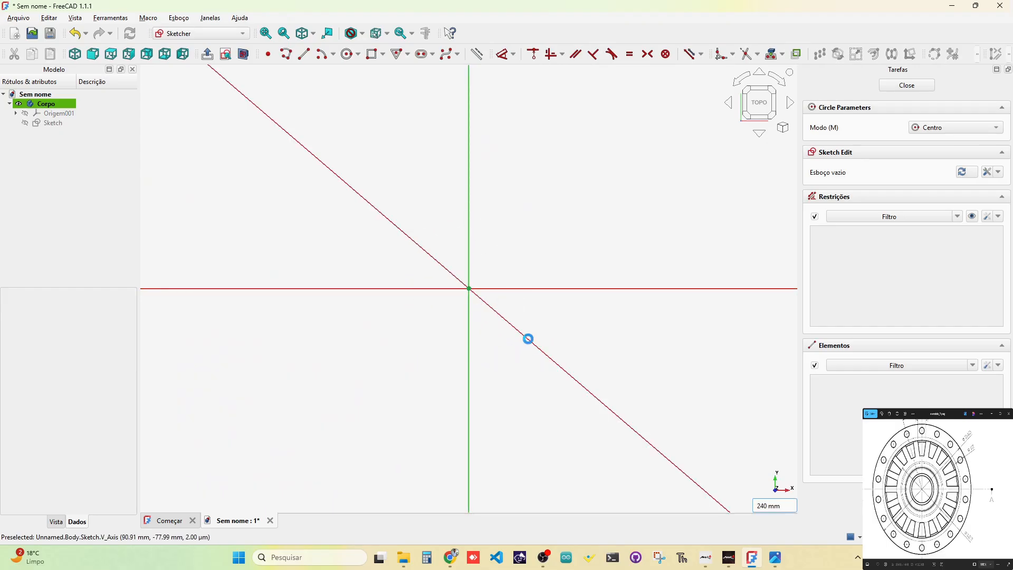
key("Return")
scroll(602, 327, "down", 5)
scroll(581, 308, "up", 2)
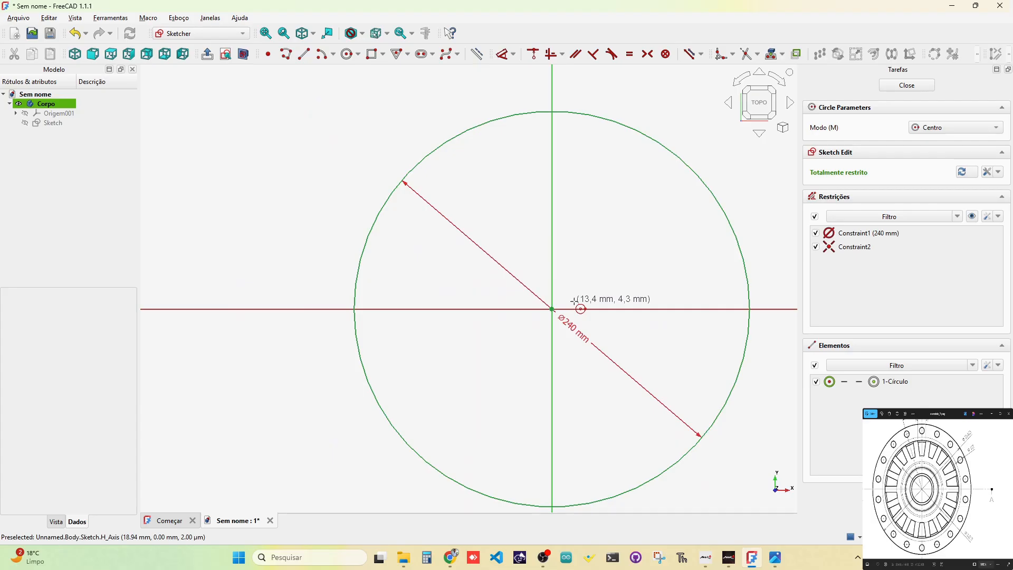
scroll(921, 467, "down", 2)
Add a concentric 174 mm diameter circle at the origin and close the sketch
mouse_move(923, 525)
left_mouse_down()
mouse_move(921, 450)
mouse_move(924, 468)
left_mouse_up()
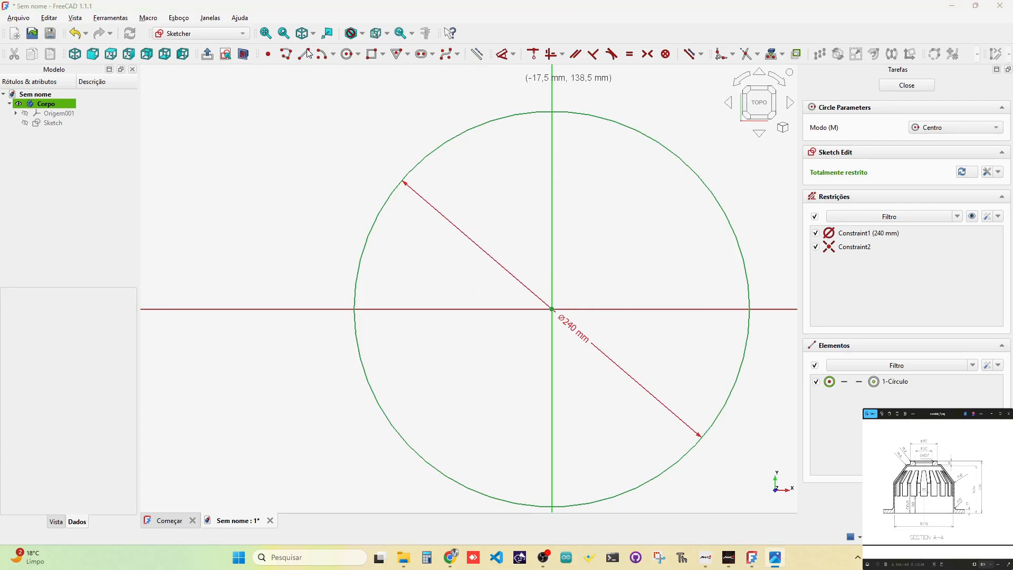
left_click(552, 309)
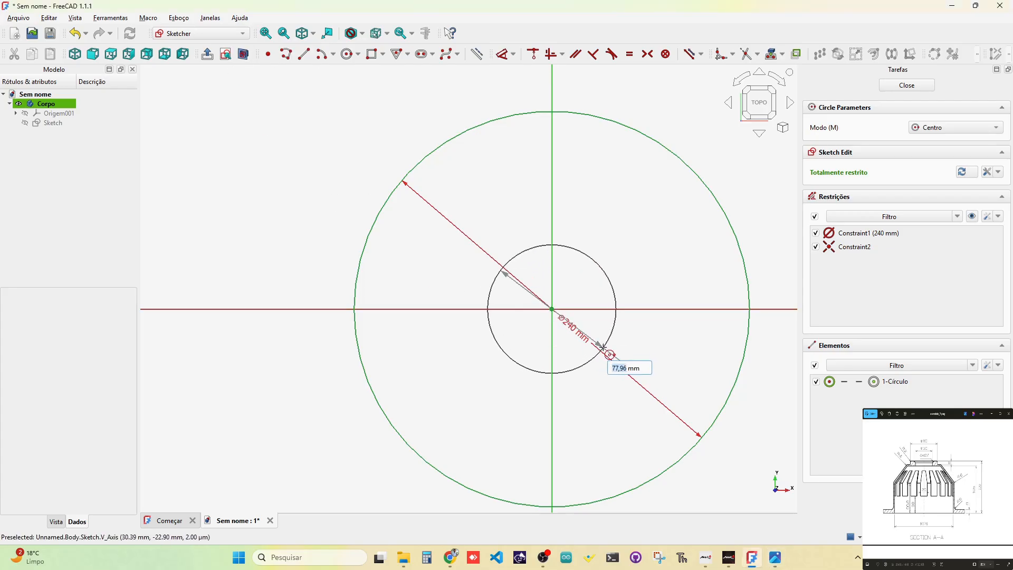
type("174")
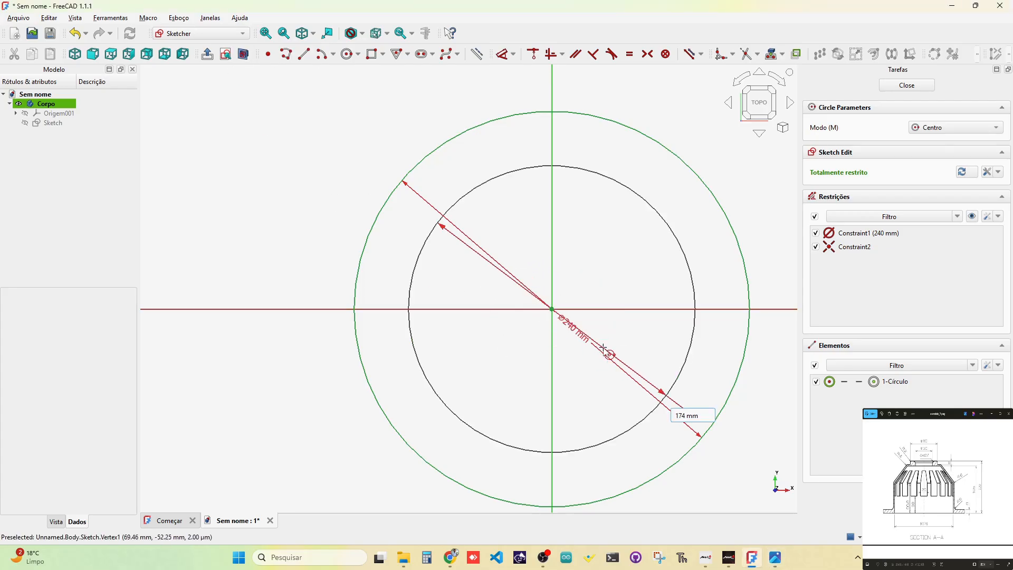
key("Return")
left_click(904, 86)
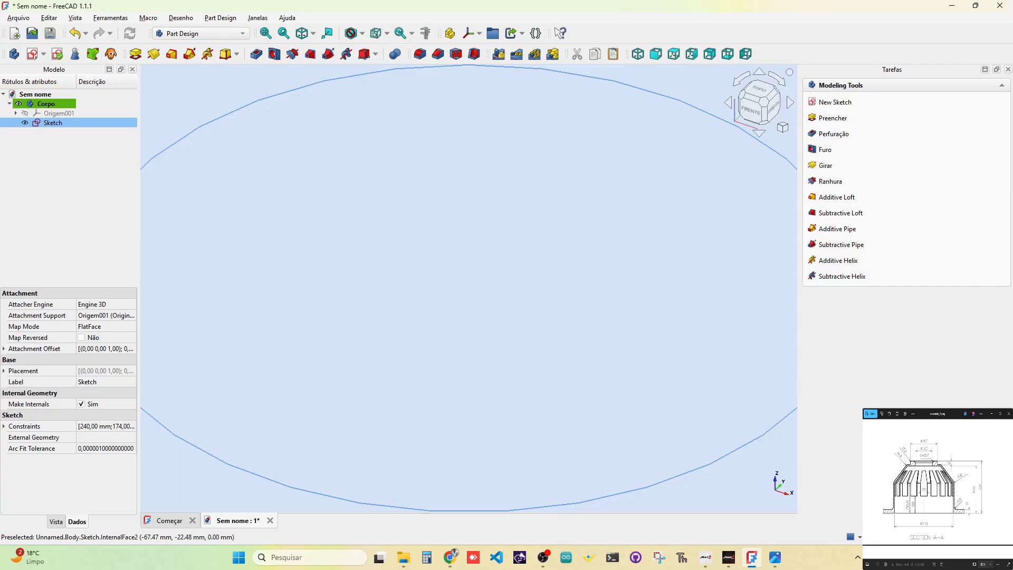
Pad the ring sketch to a length of 8 mm to form the base flange
scroll(966, 508, "up", 3)
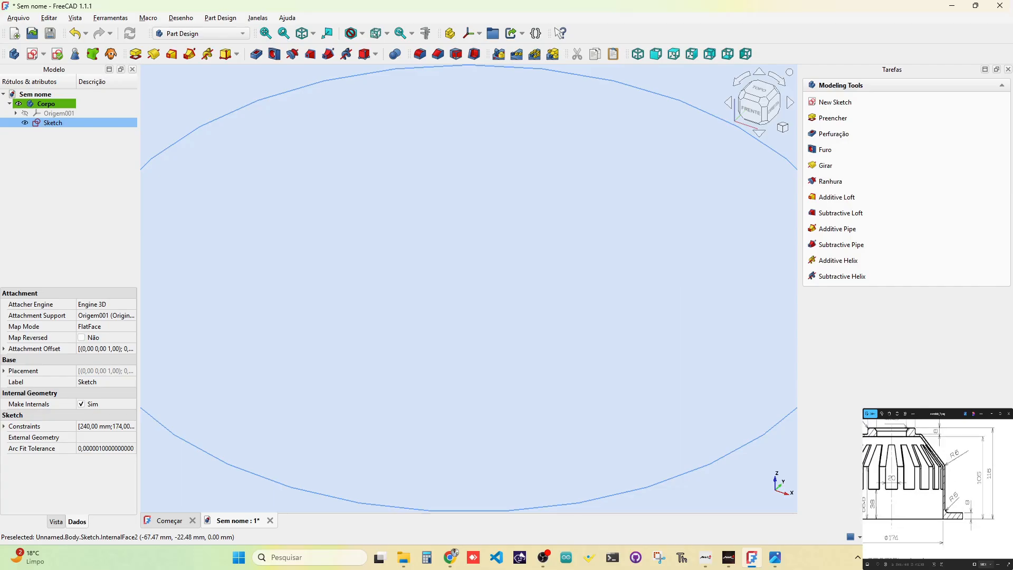
left_click_drag(966, 508, 956, 511)
scroll(581, 253, "down", 1)
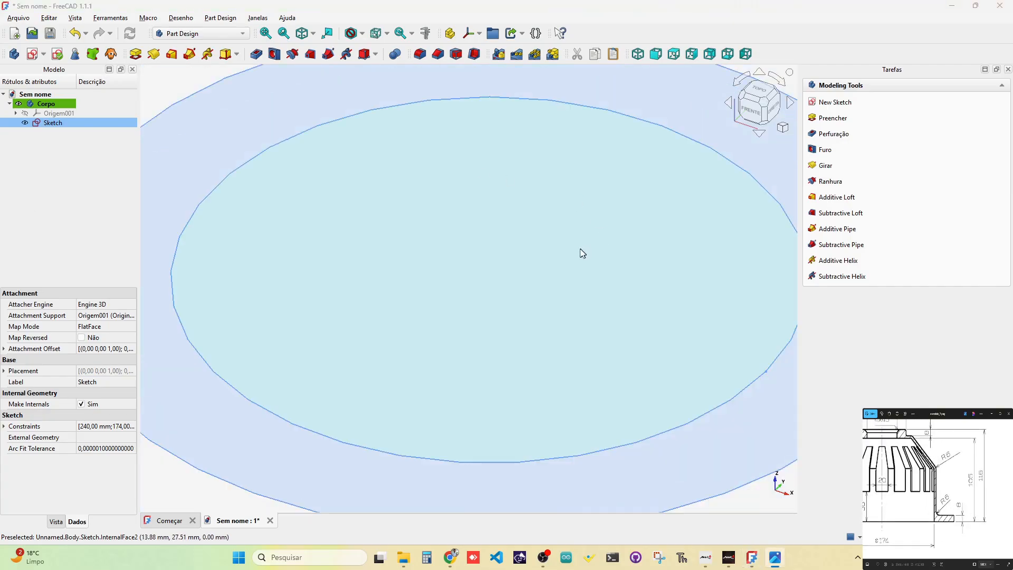
scroll(575, 258, "down", 5)
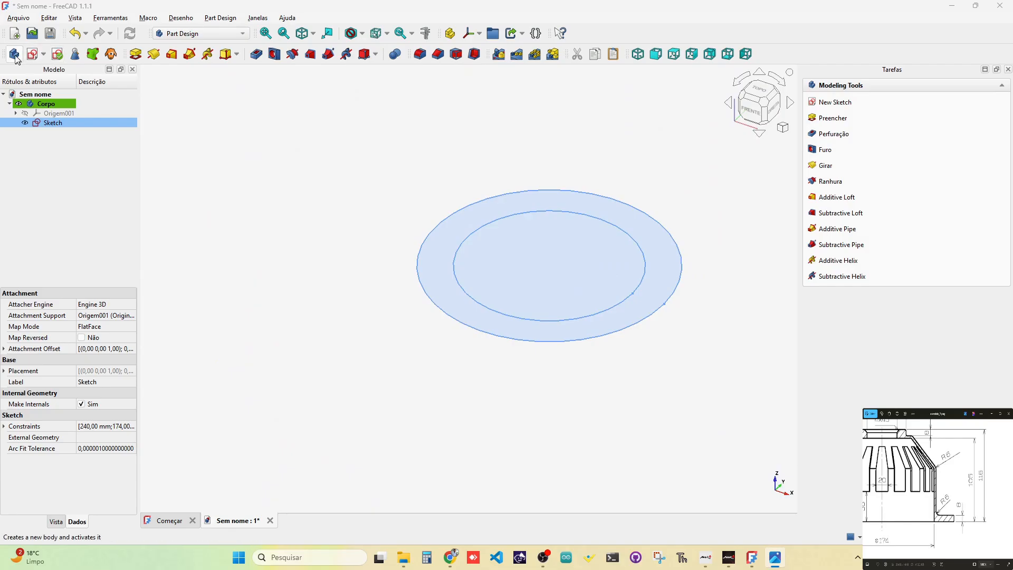
left_click(135, 54)
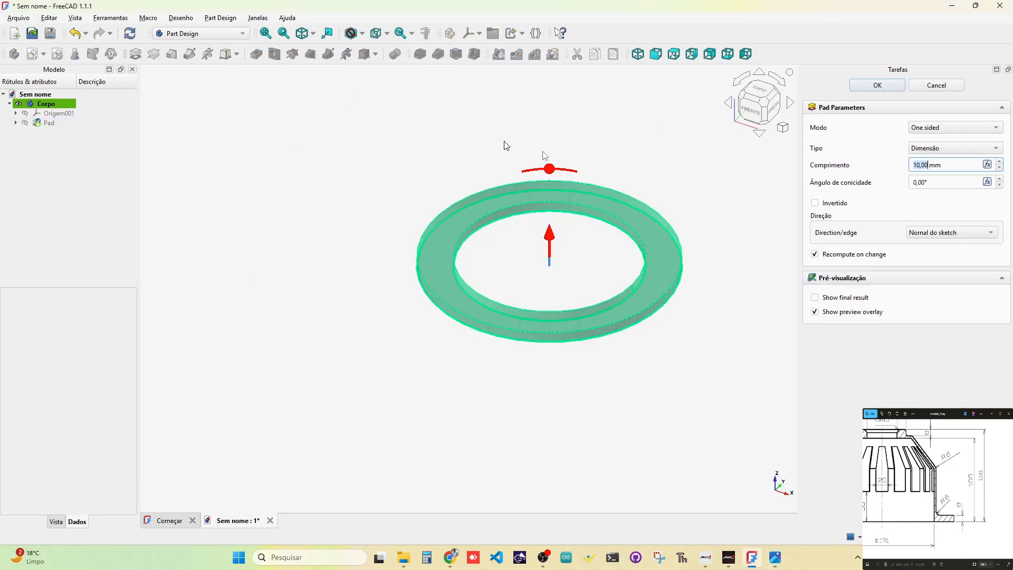
triple_click(950, 165)
type("8")
key("Return")
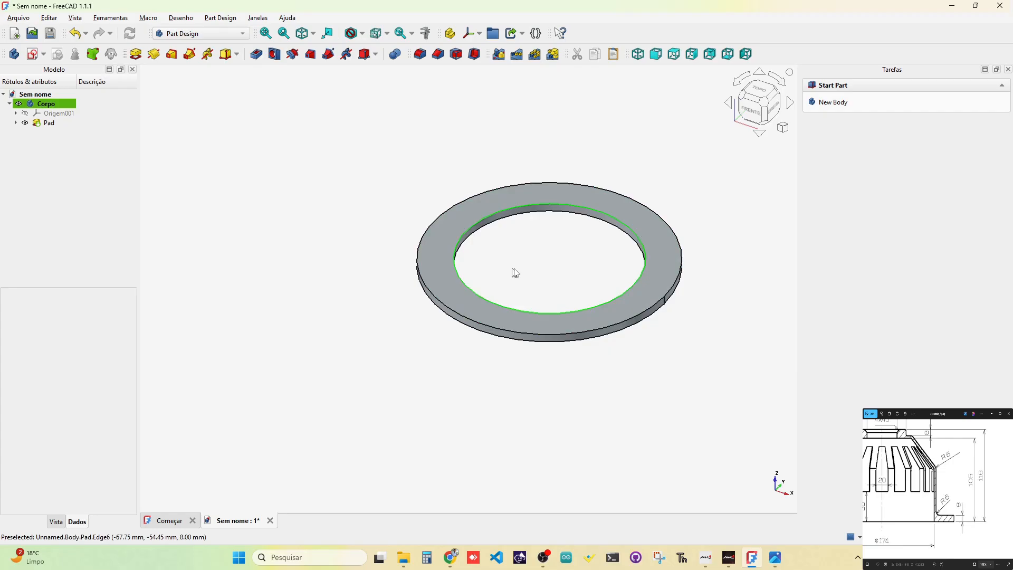
Create a new sketch on the XY plane and draw a 174 mm diameter circle centred on the origin
left_click(32, 56)
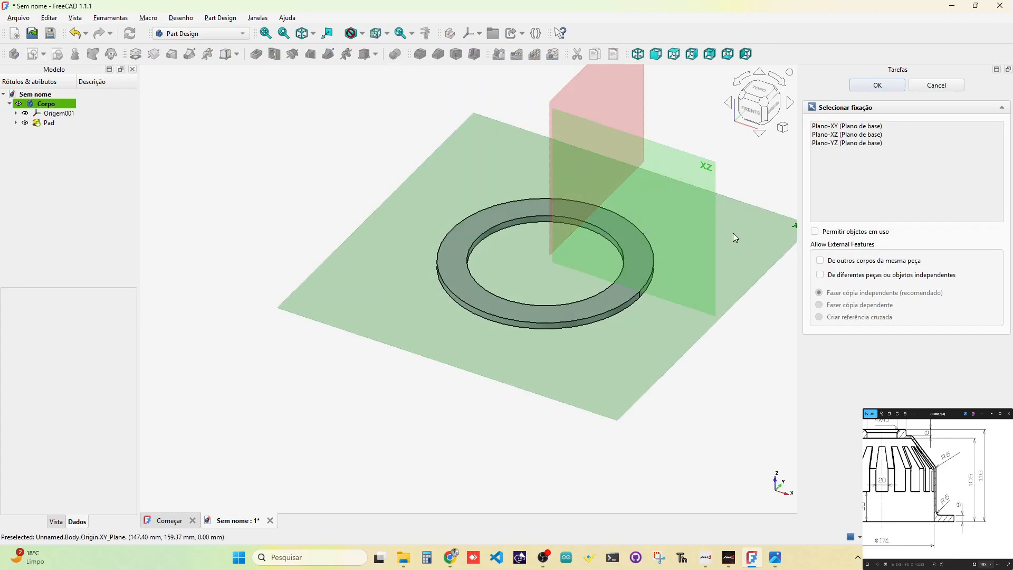
left_click(737, 237)
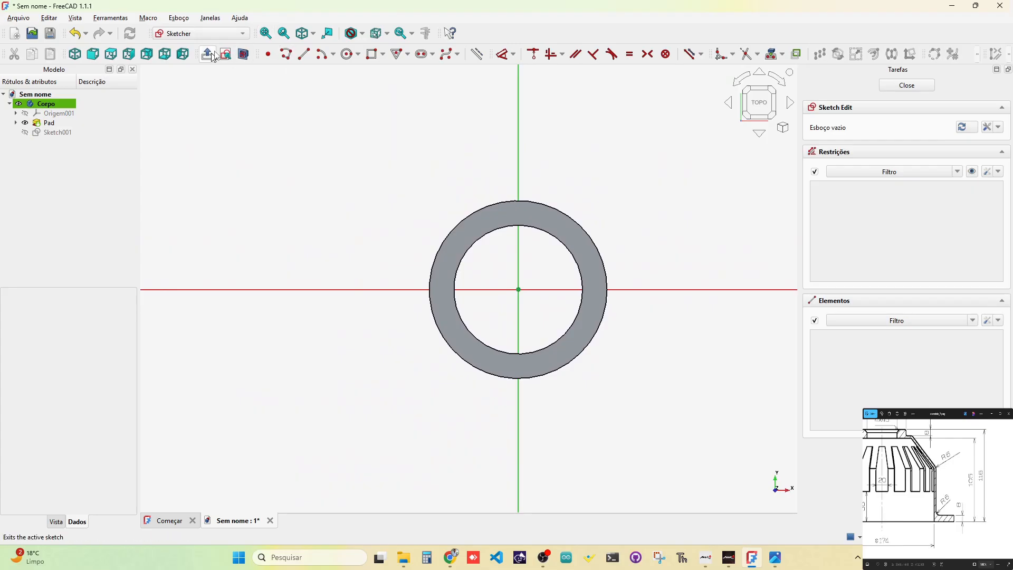
left_click(348, 54)
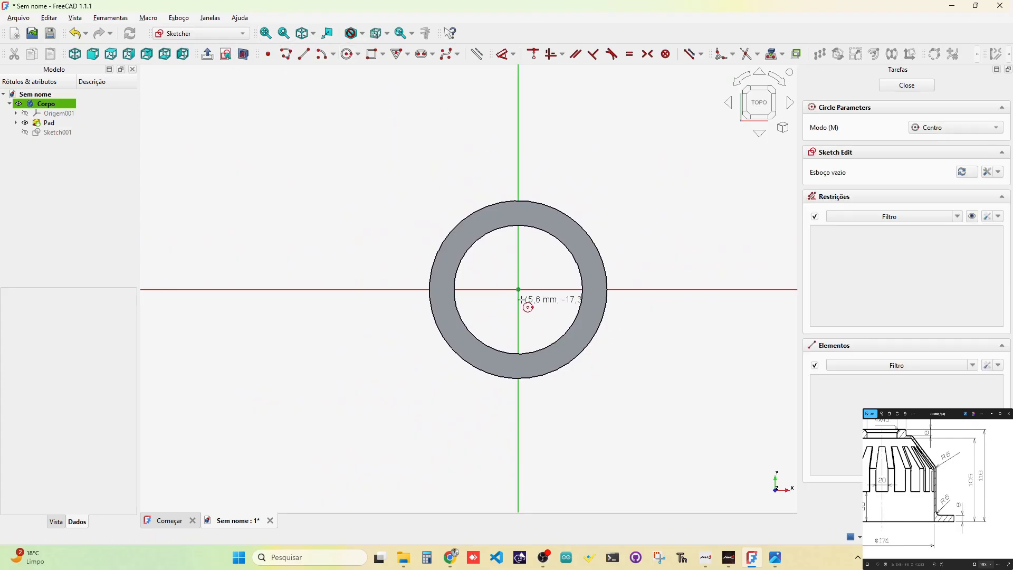
left_click(518, 289)
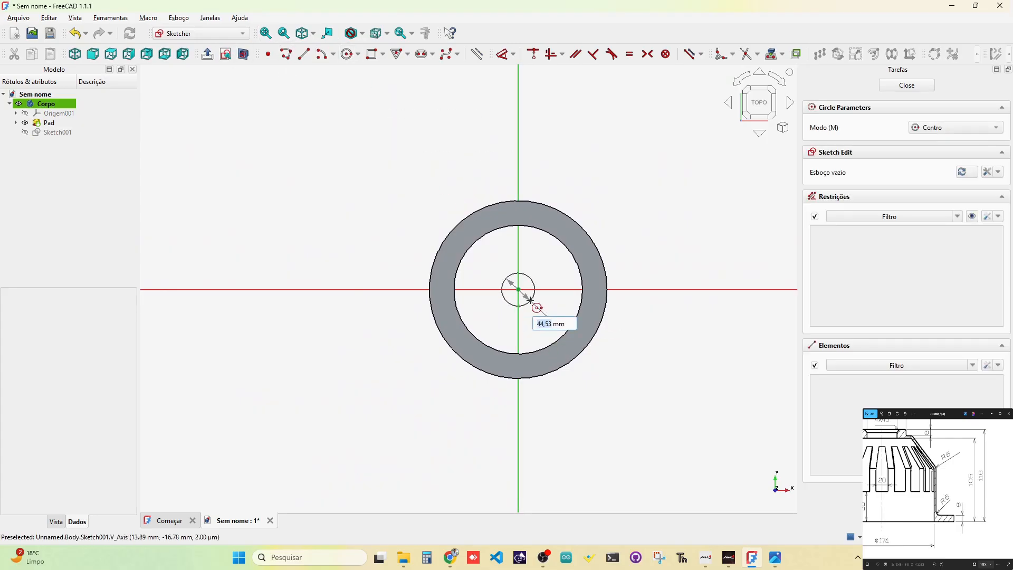
type("174")
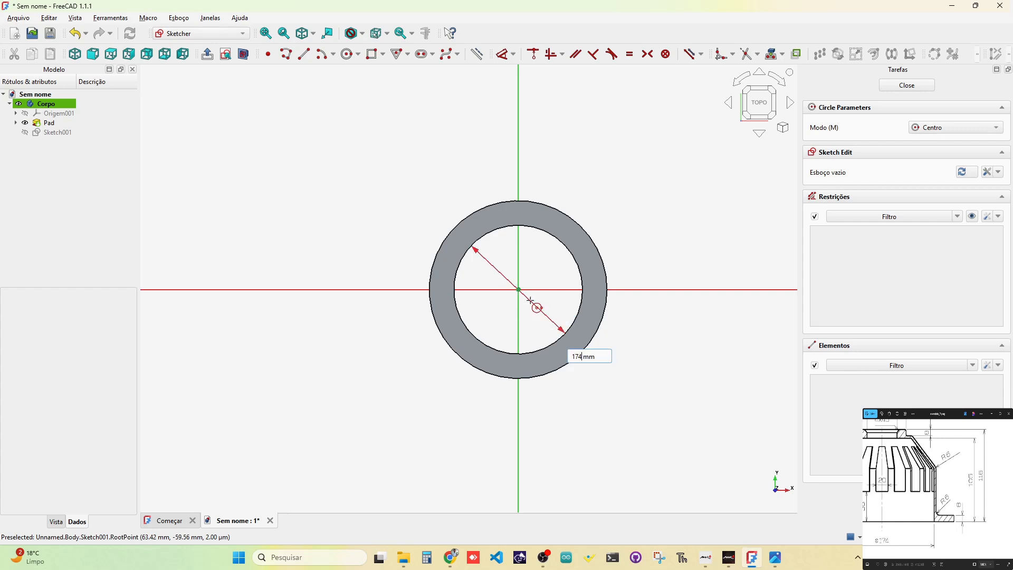
key("Return")
Consult the section drawing, add a concentric 177 mm diameter circle at the origin, and close the sketch
left_click_drag(931, 424, 924, 480)
scroll(925, 479, "down", 2)
scroll(924, 479, "down", 2)
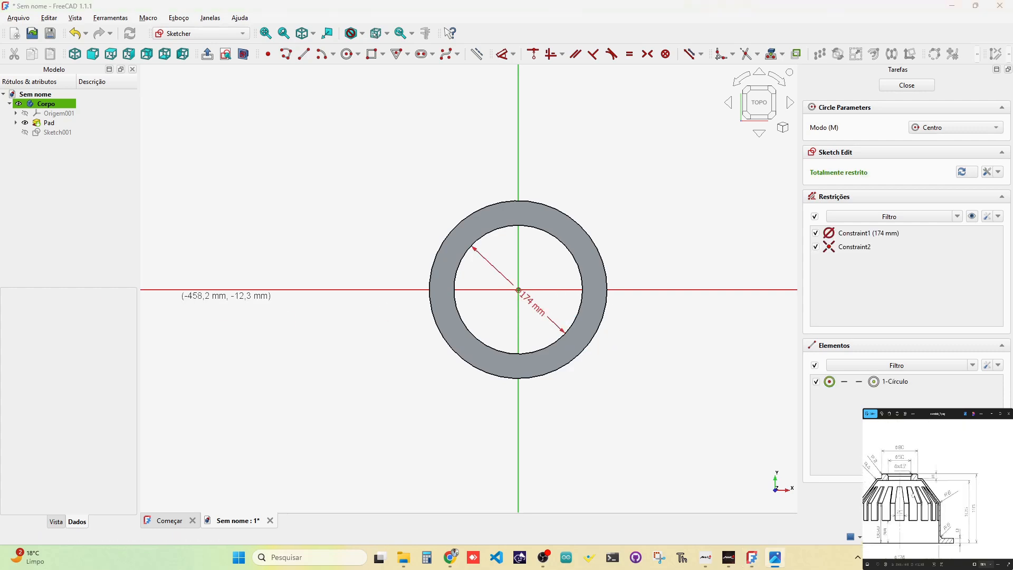
left_click_drag(920, 476, 936, 476)
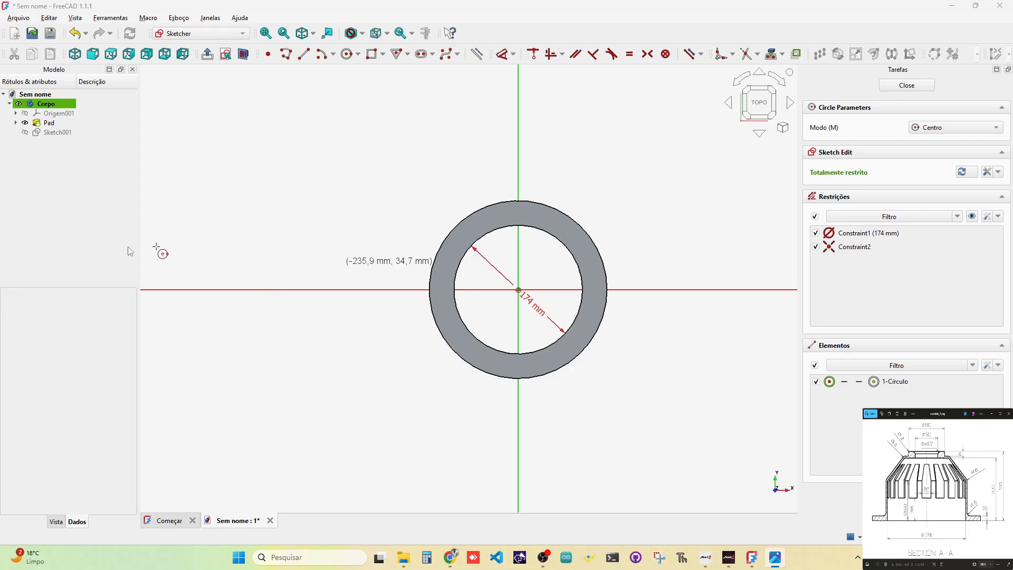
left_click(519, 290)
type("177")
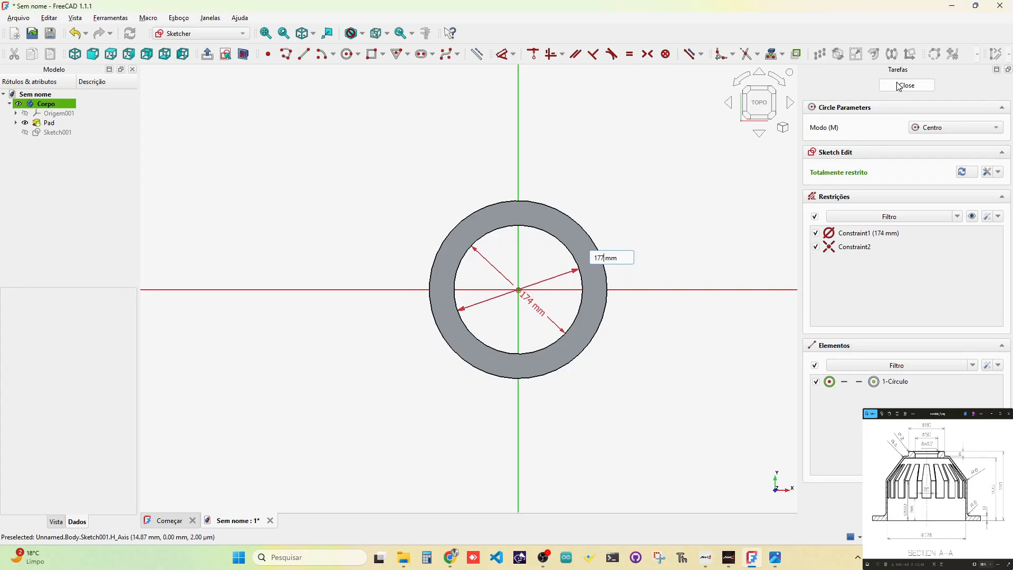
left_click(707, 298)
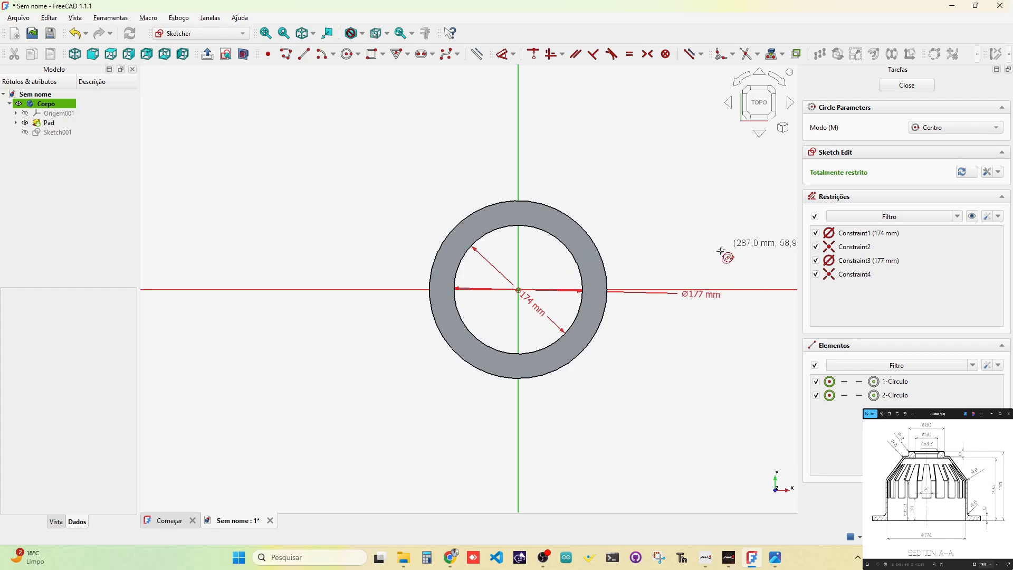
left_click(907, 86)
Pad the thin ring sketch 66.8 mm upward to form the cylindrical wall above the flange
middle_click_drag(549, 396, 526, 388)
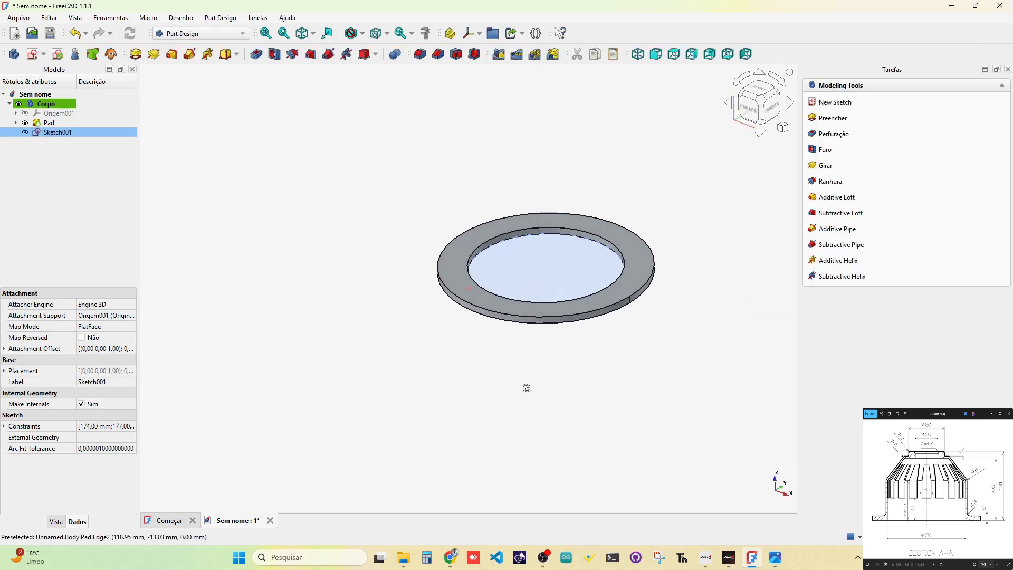
scroll(553, 268, "up", 3)
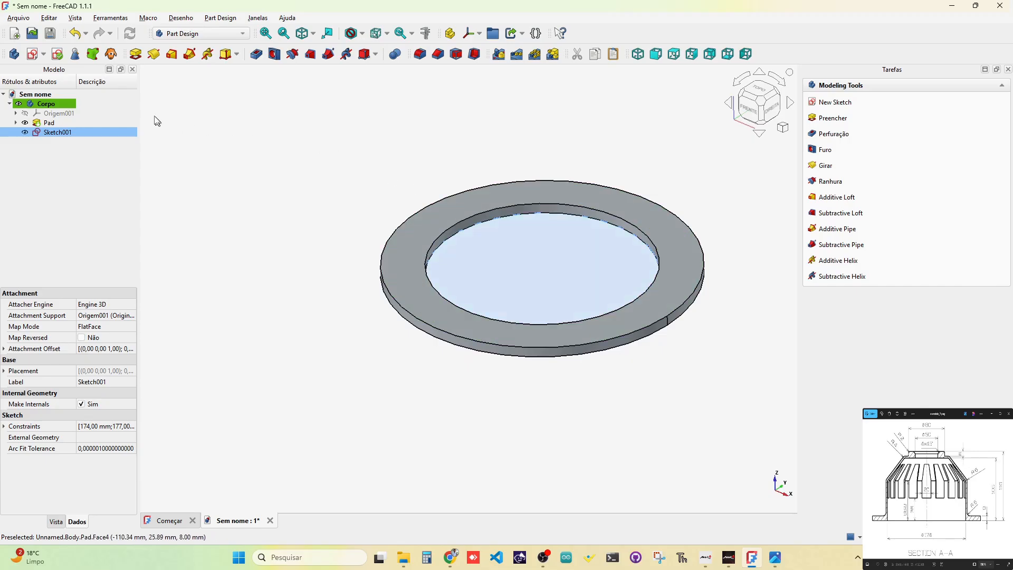
left_click(135, 53)
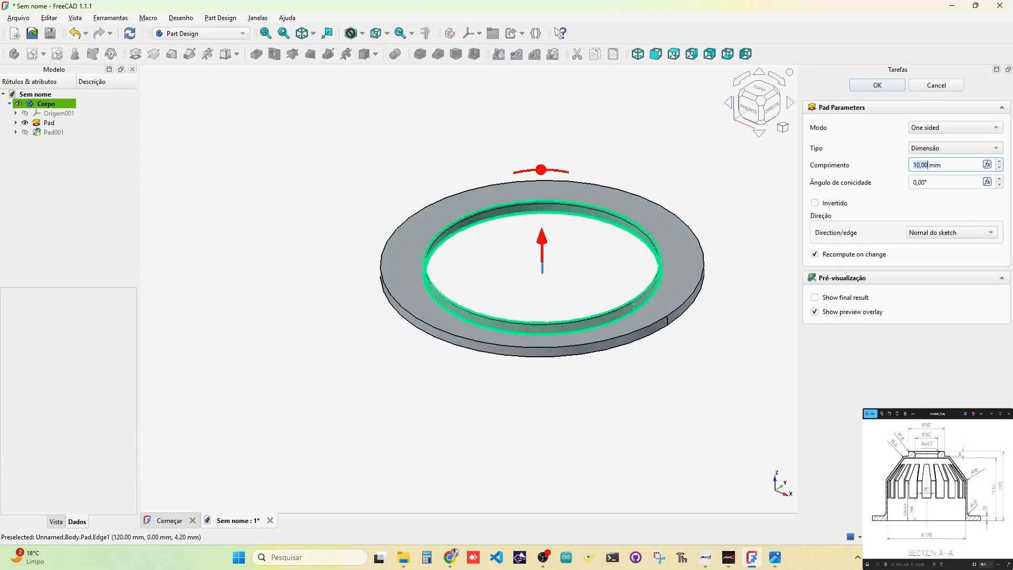
left_click_drag(945, 164, 911, 164)
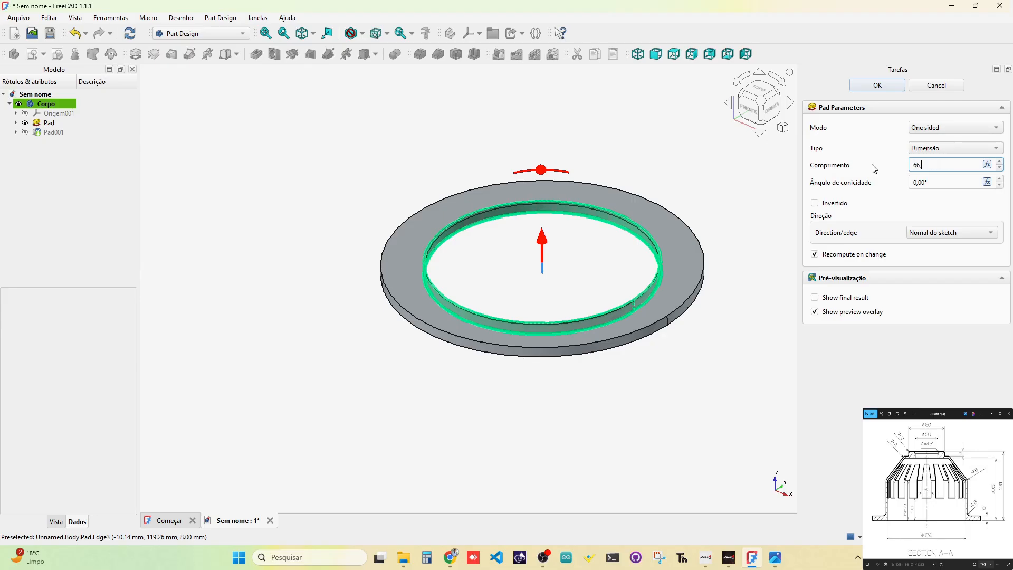
key("Return")
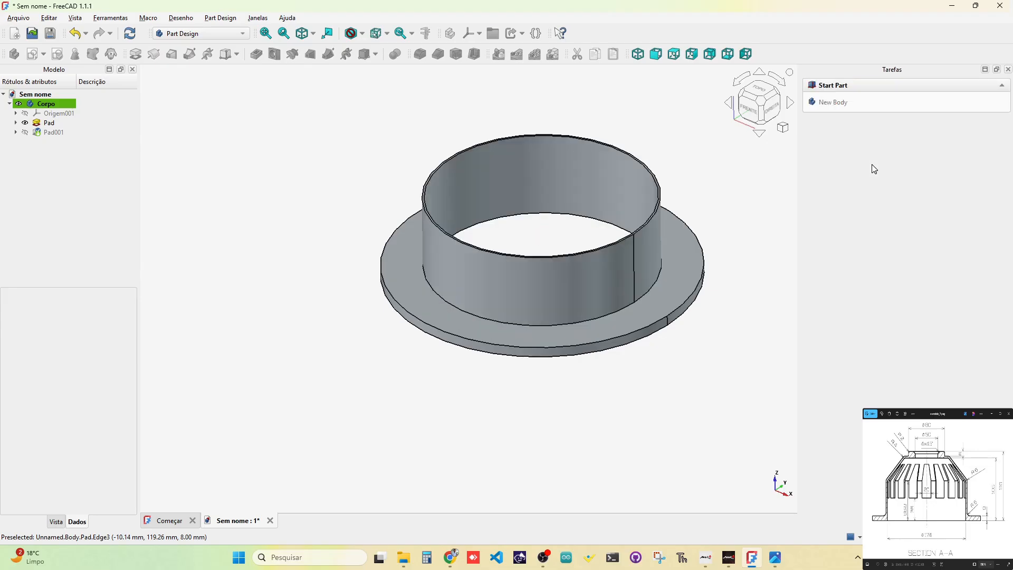
Create another XY-plane sketch containing a 97.6 mm diameter circle centred on the origin, and close it
middle_click_drag(452, 362, 455, 332)
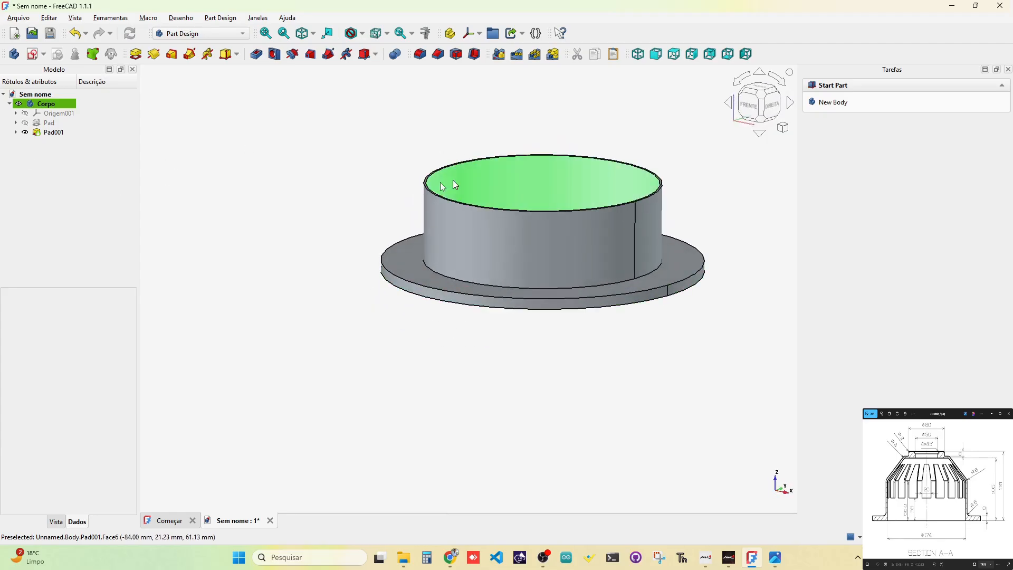
mouse_move(498, 163)
middle_mouse_down()
mouse_move(475, 203)
mouse_move(501, 211)
middle_mouse_up()
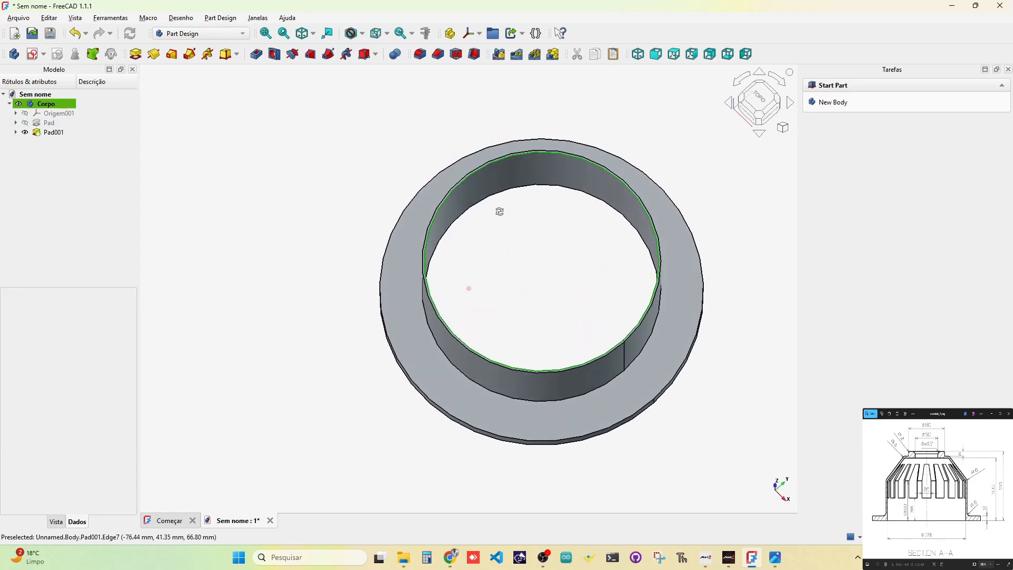
left_click(33, 55)
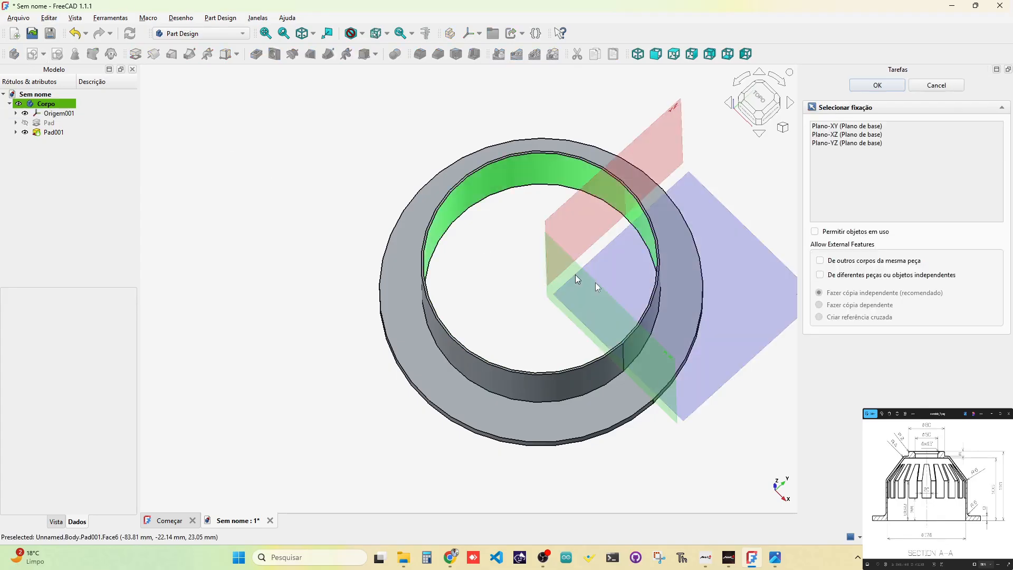
left_click(619, 277)
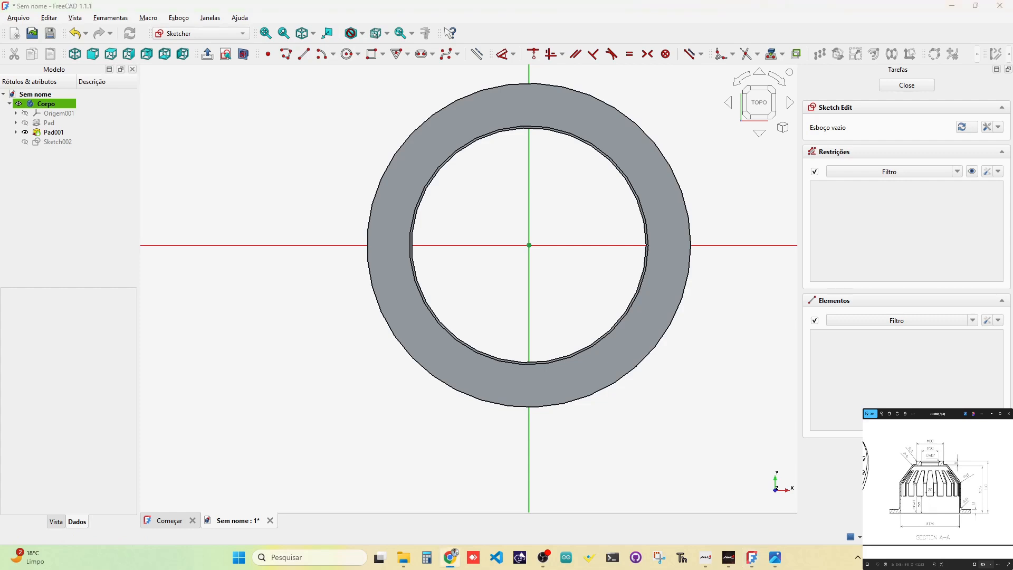
left_click(347, 53)
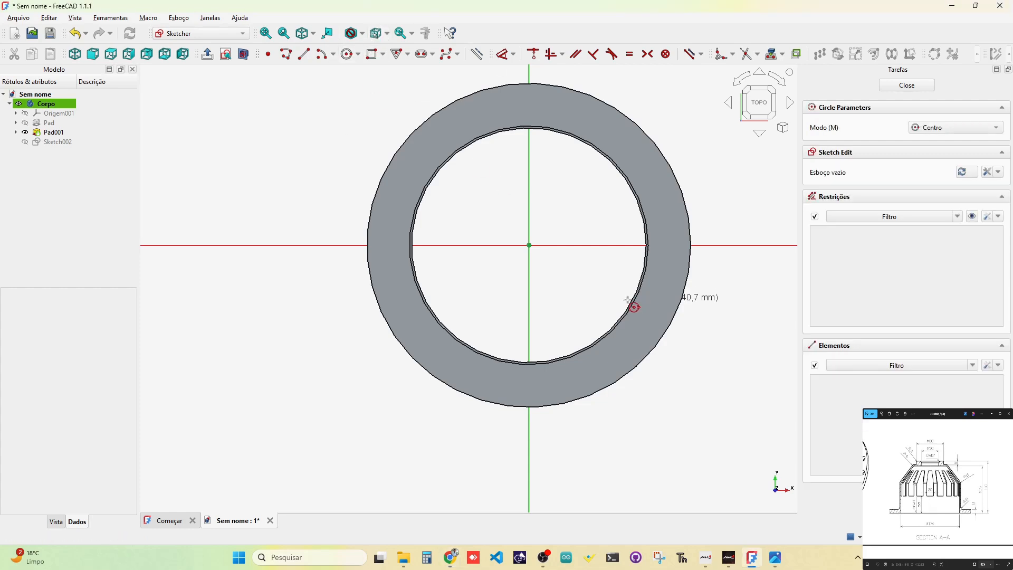
left_click(529, 245)
type("97,6")
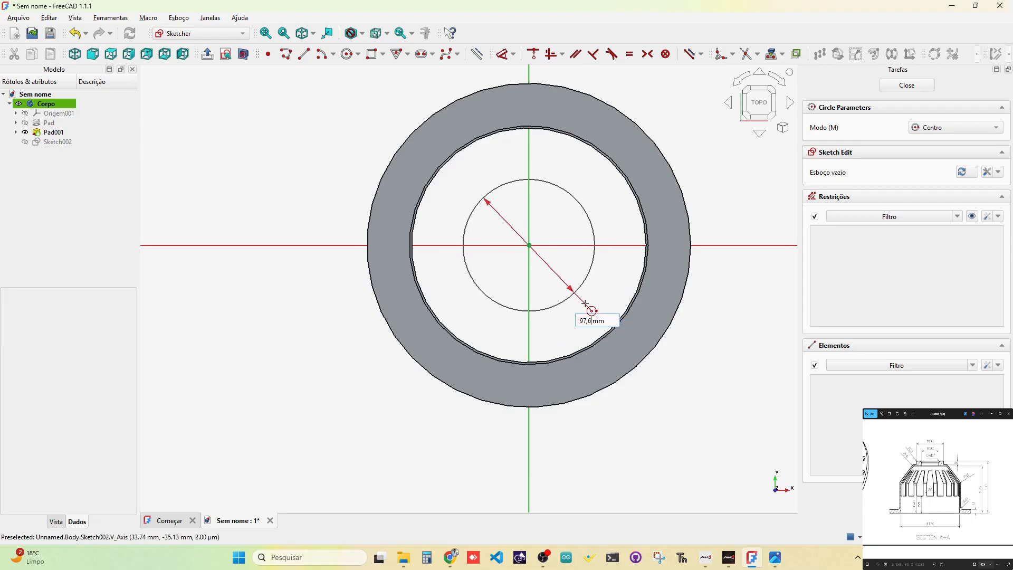
key("Return")
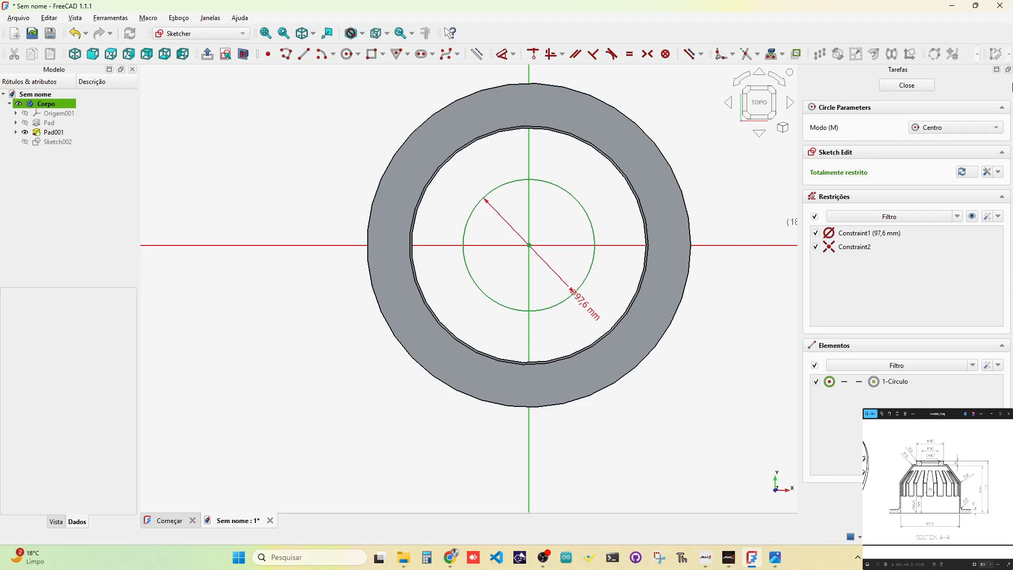
left_click(907, 86)
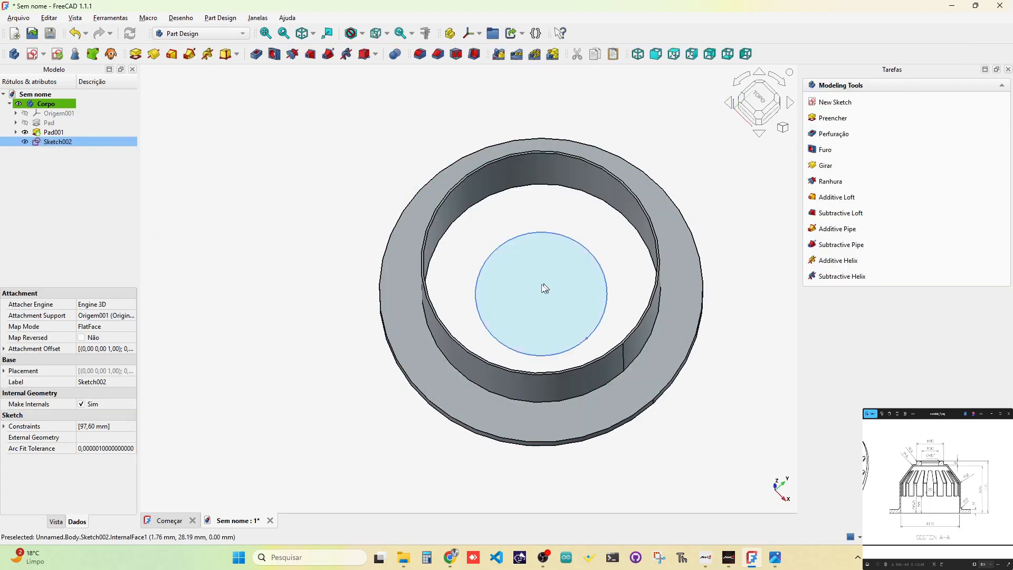
Set the 97.6 mm circle sketch's attachment offset to 105 mm along Z
left_click(541, 288)
left_click(59, 142)
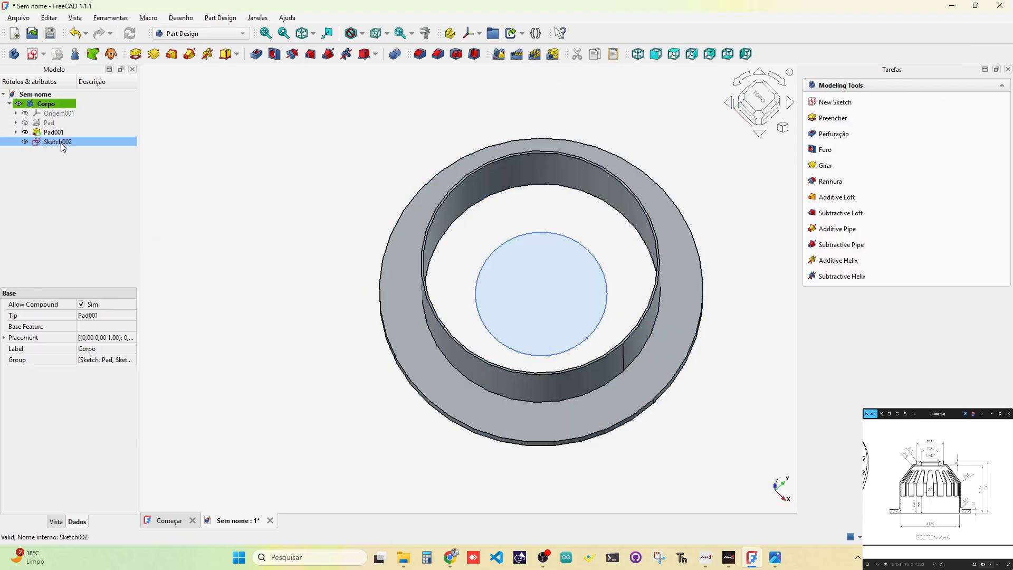
left_click(4, 348)
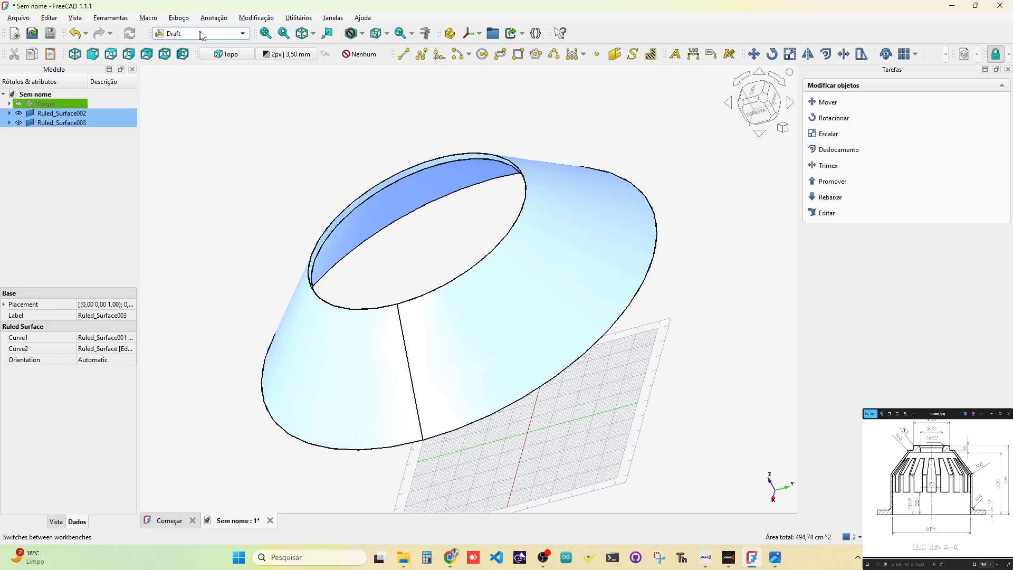
left_click(11, 382)
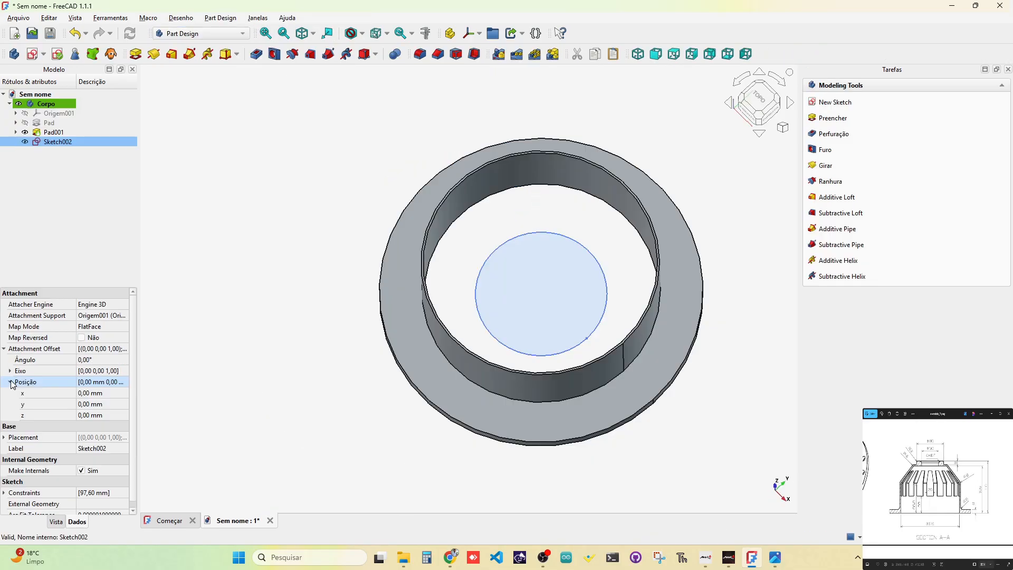
left_click(99, 415)
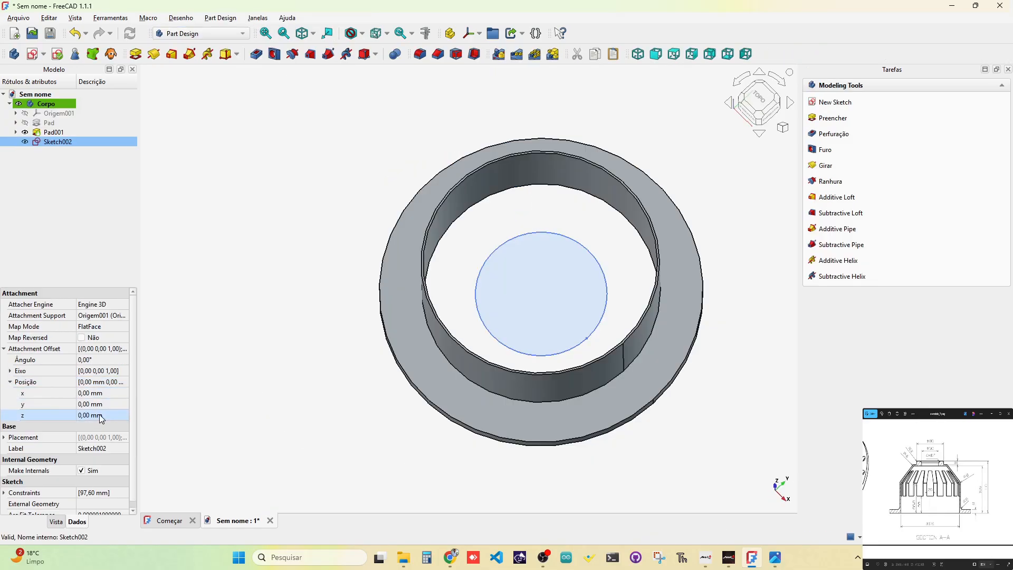
type("105")
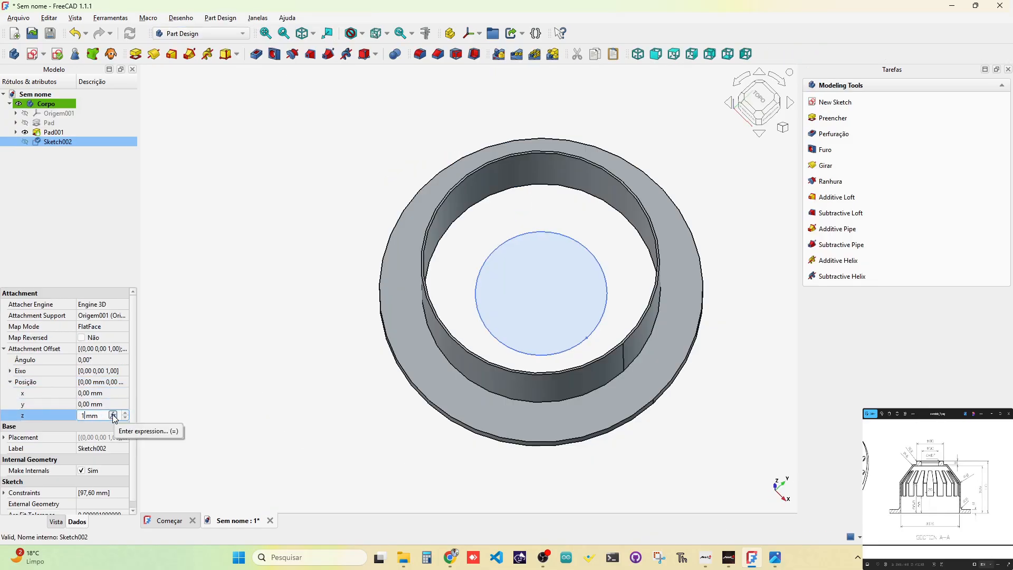
key("Return")
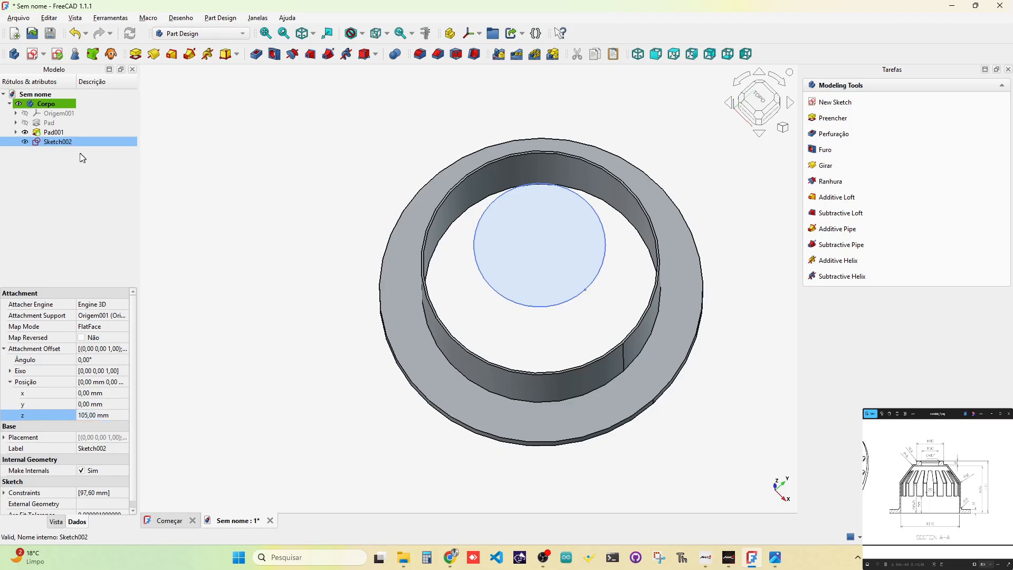
Edit the raised sketch to add a concentric 50 mm diameter circle at the origin, and close it
double_click(53, 142)
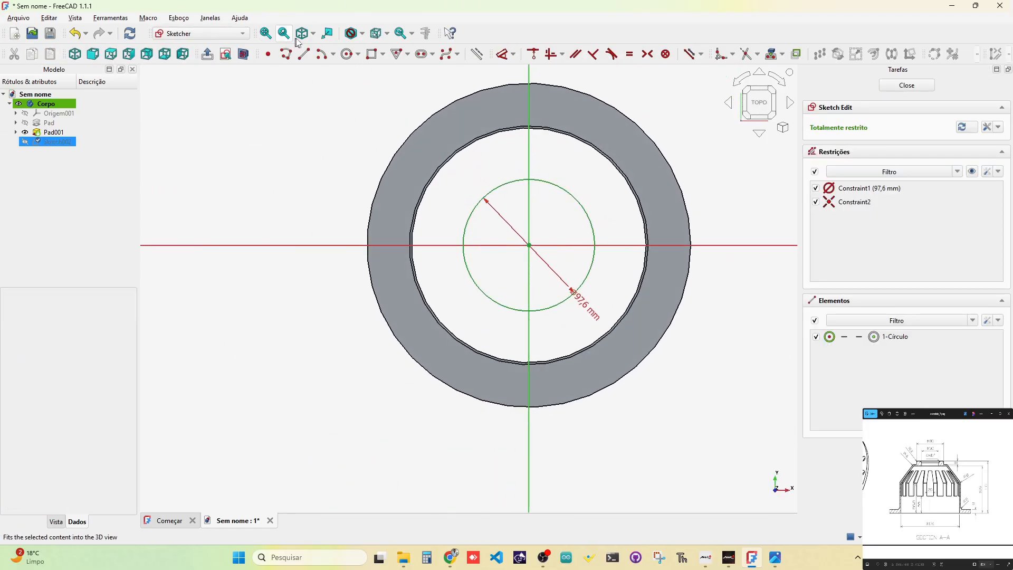
left_click(347, 53)
left_click(529, 245)
type("50")
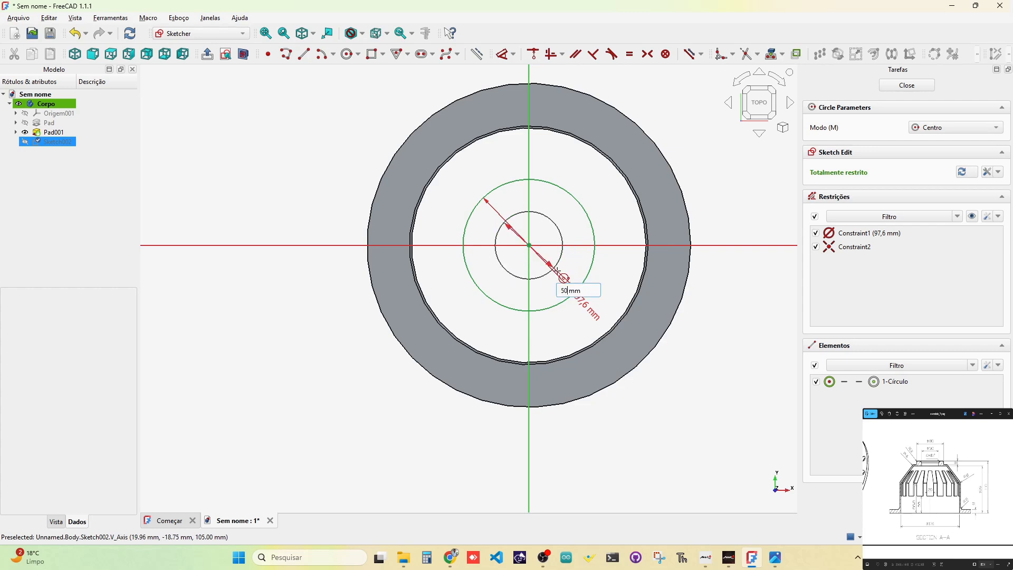
key("Return")
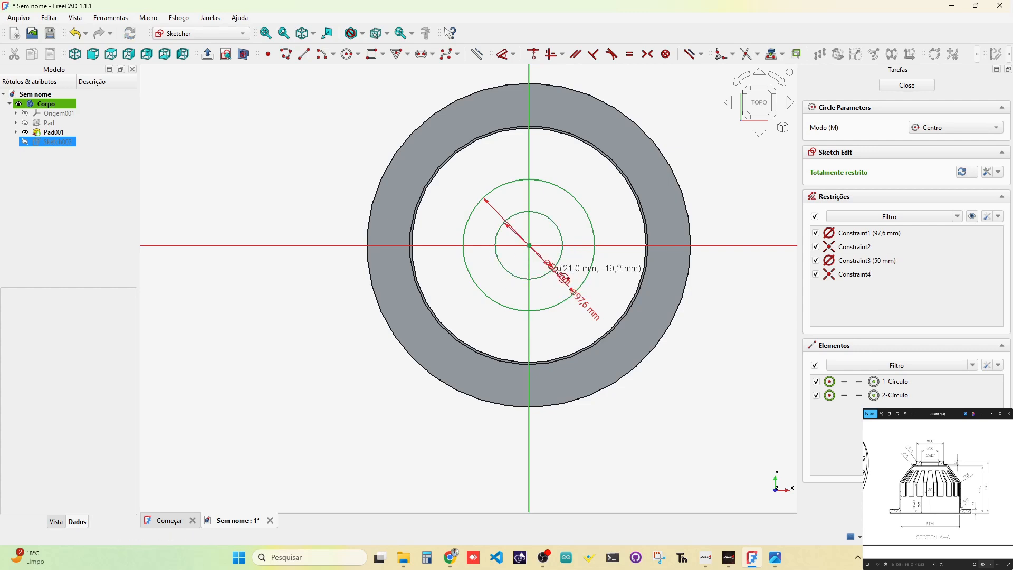
left_click(906, 87)
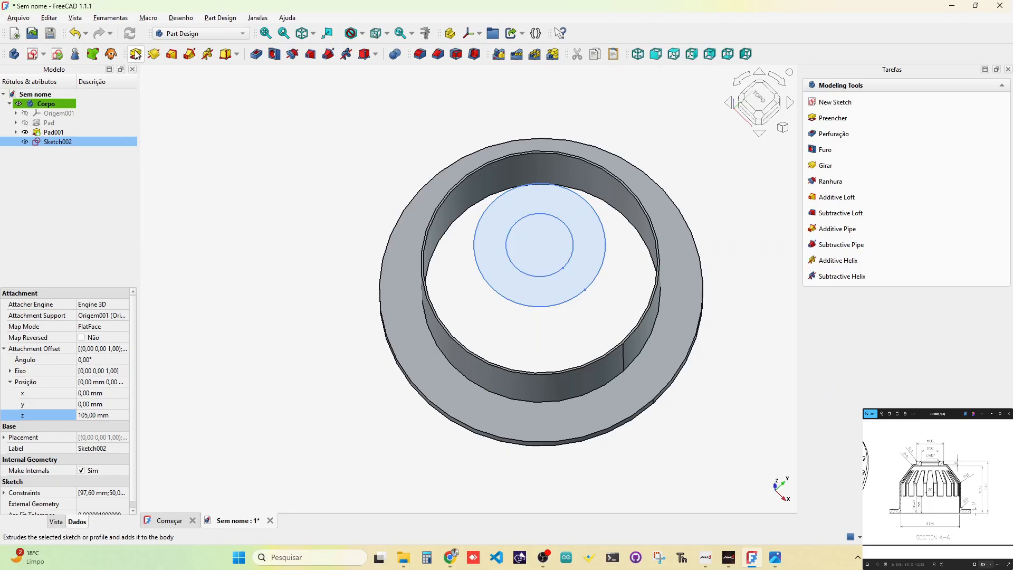
Pad the raised 97.6 mm by 50 mm ring sketch by 3 mm
left_click(136, 54)
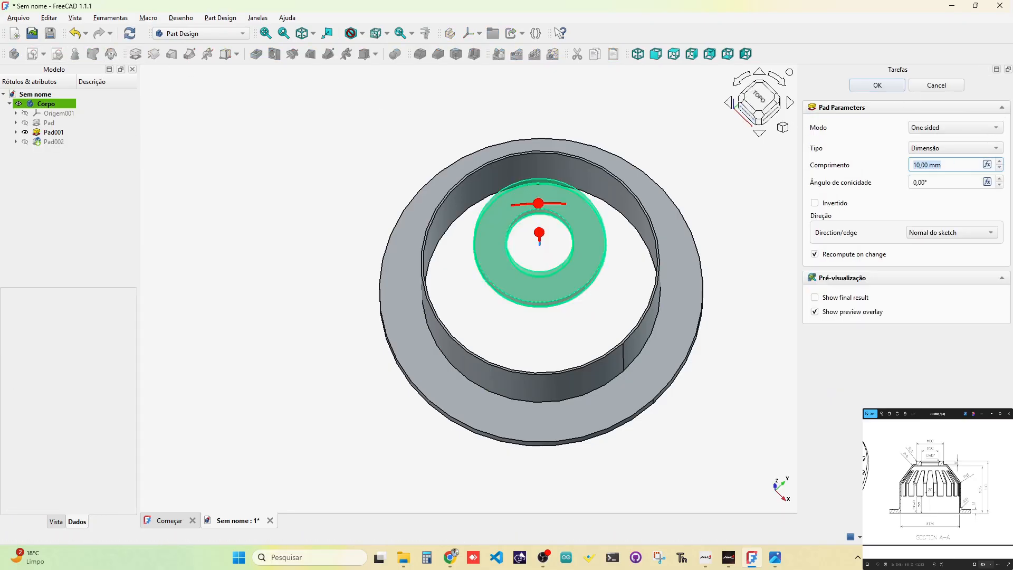
type("3")
key("Return")
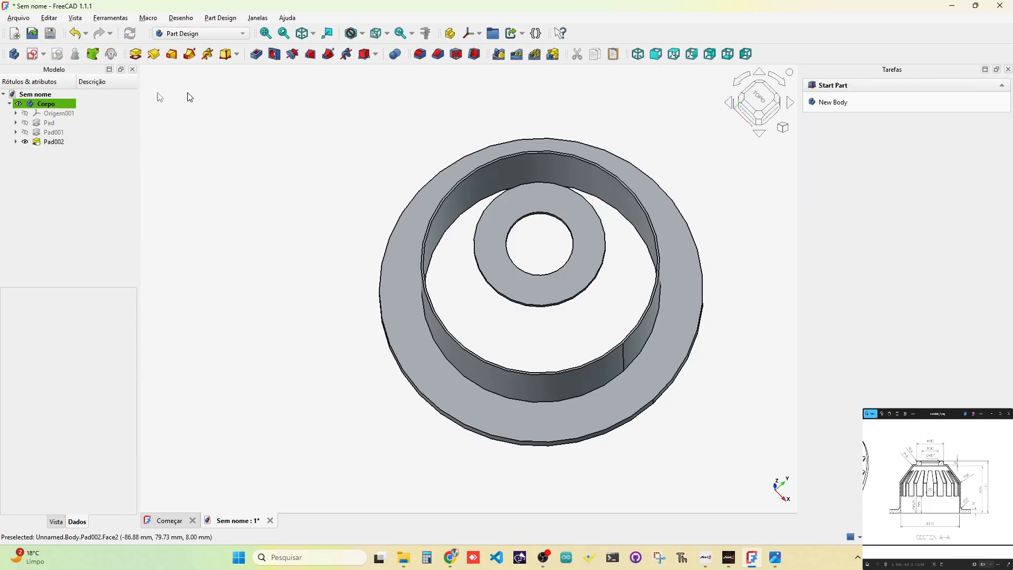
Create a new sketch on the XY plane and draw an 80 mm diameter circle centred on the origin
key("alt+Tab")
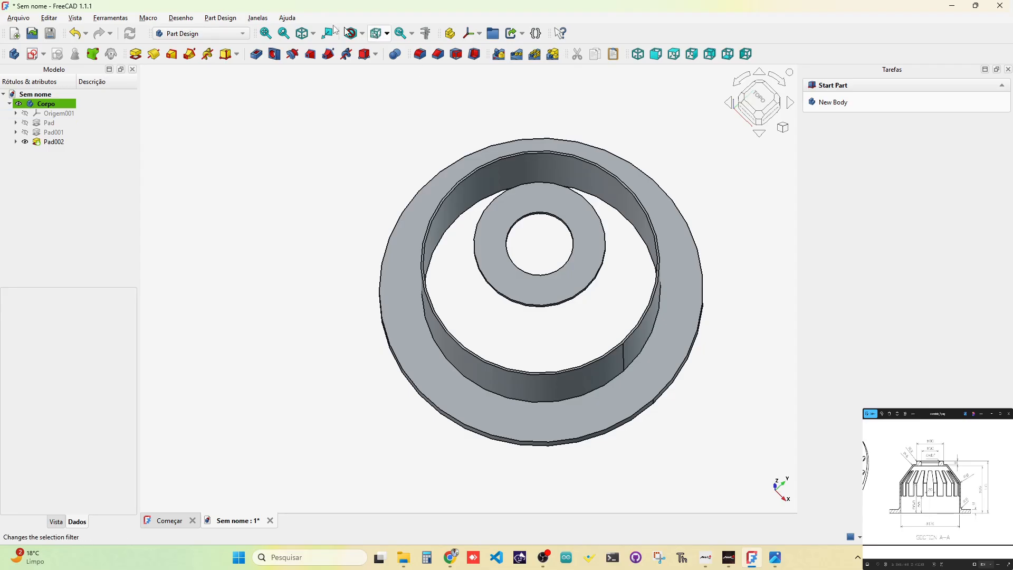
middle_click_drag(581, 343, 560, 365)
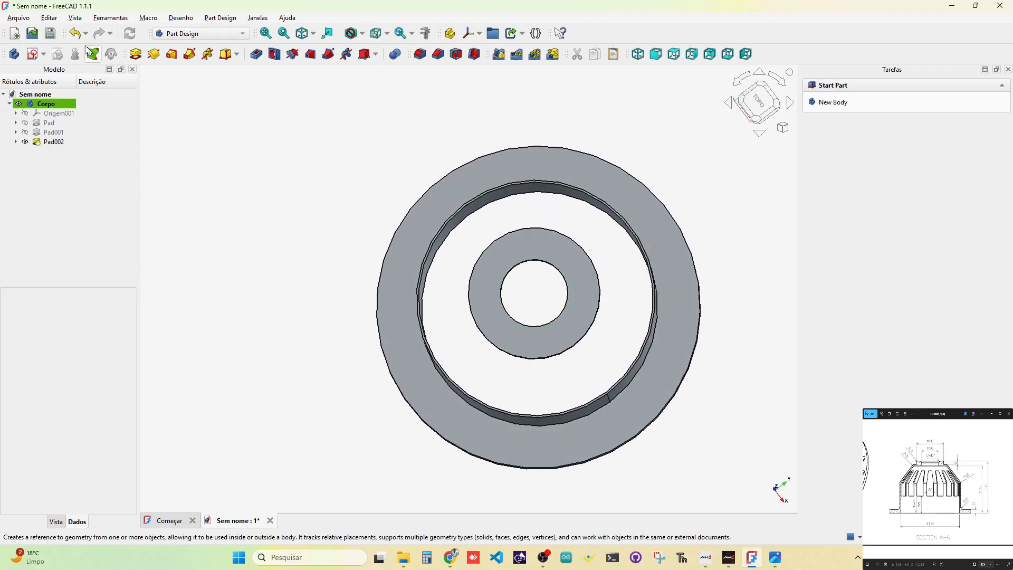
left_click(32, 53)
left_click(723, 339)
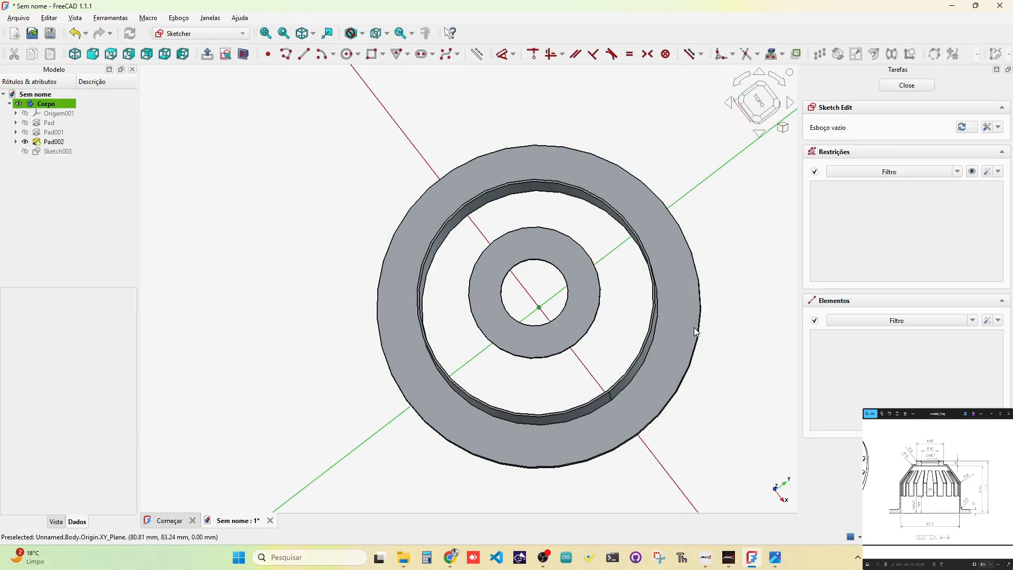
left_click(348, 54)
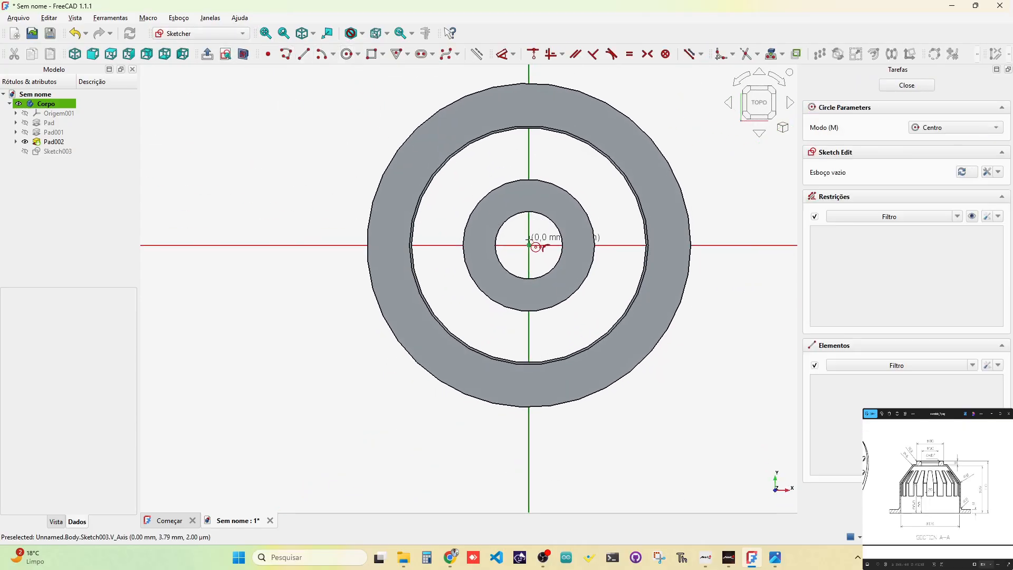
left_click(529, 246)
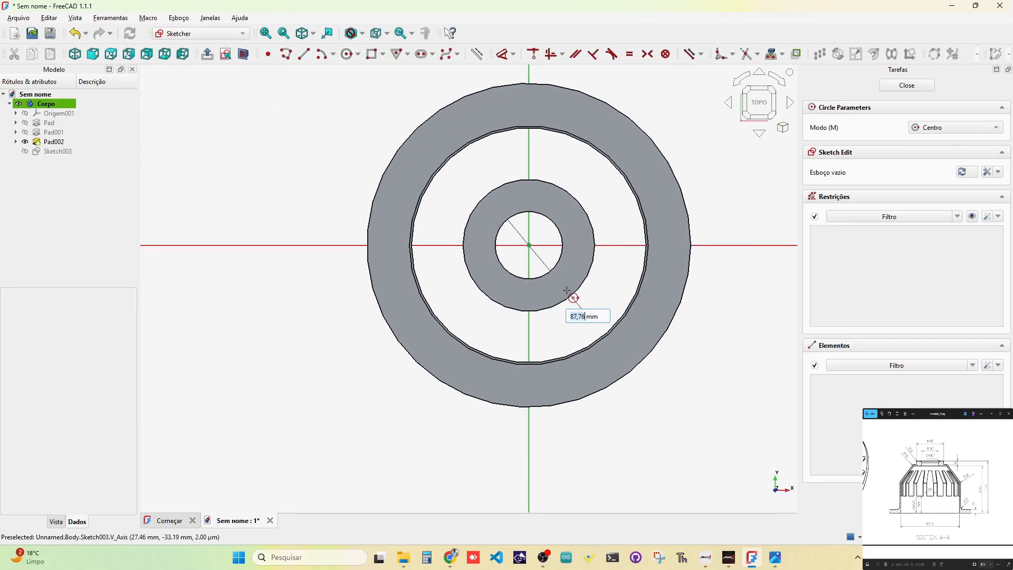
type("80")
key("Return")
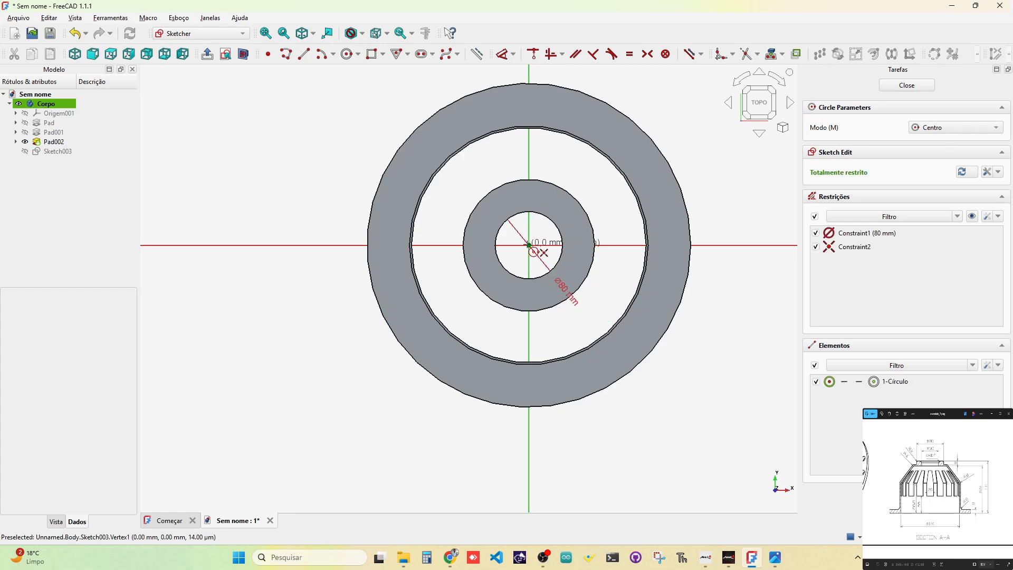
Add a concentric 50 mm diameter circle inside the 80 mm circle and close the sketch
left_click(530, 245)
type("50")
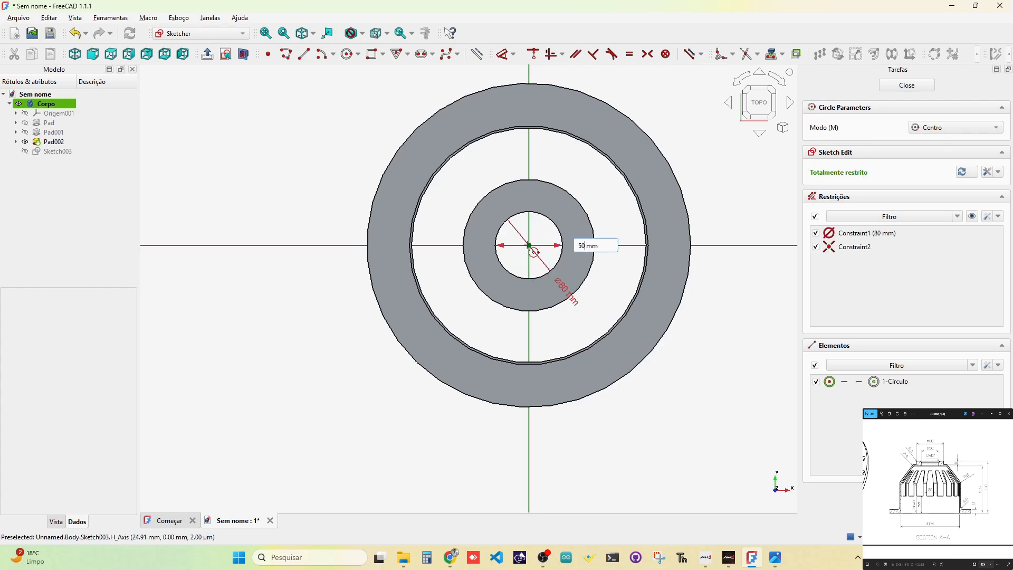
key("Return")
middle_click_drag(443, 461, 402, 358)
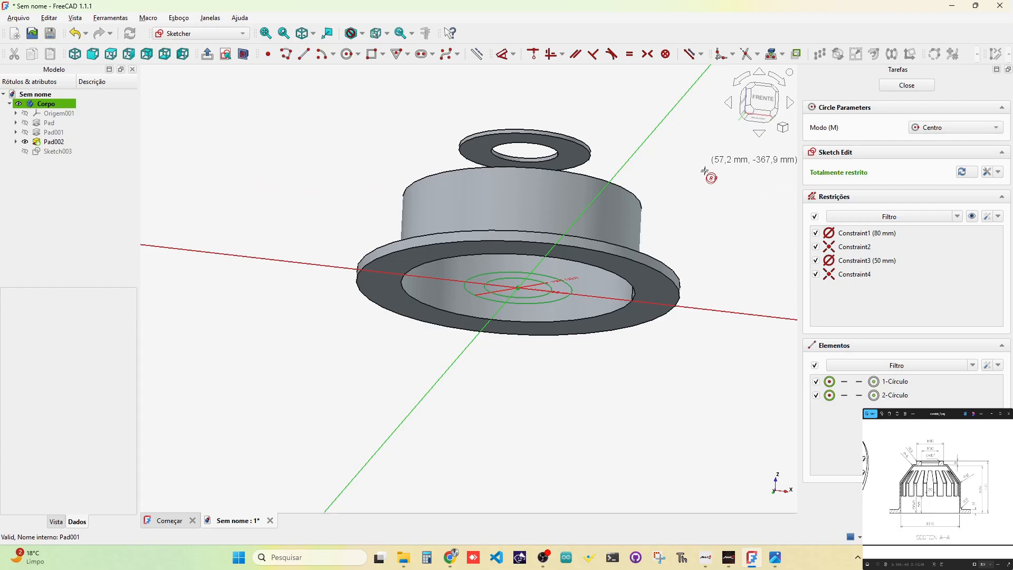
right_click(704, 174)
left_click(907, 85)
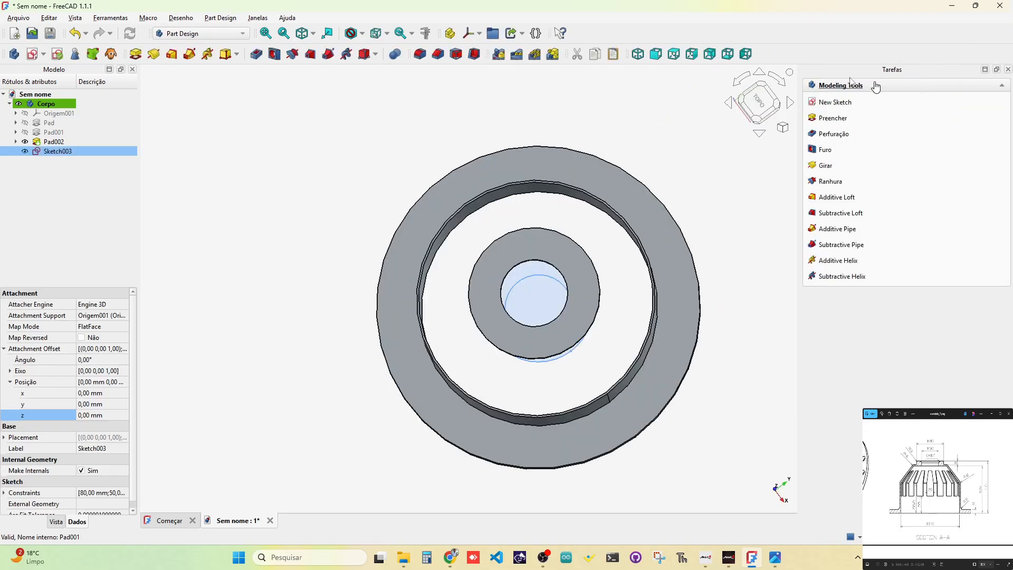
Set the 80 mm ring sketch's attachment offset to 108 mm along Z
left_click(102, 415)
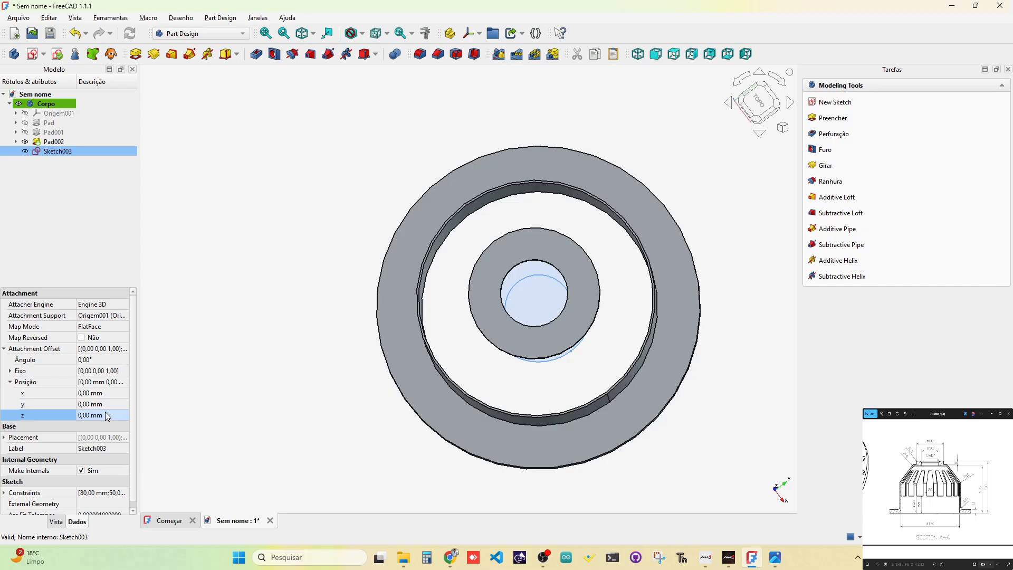
type("108")
key("Return")
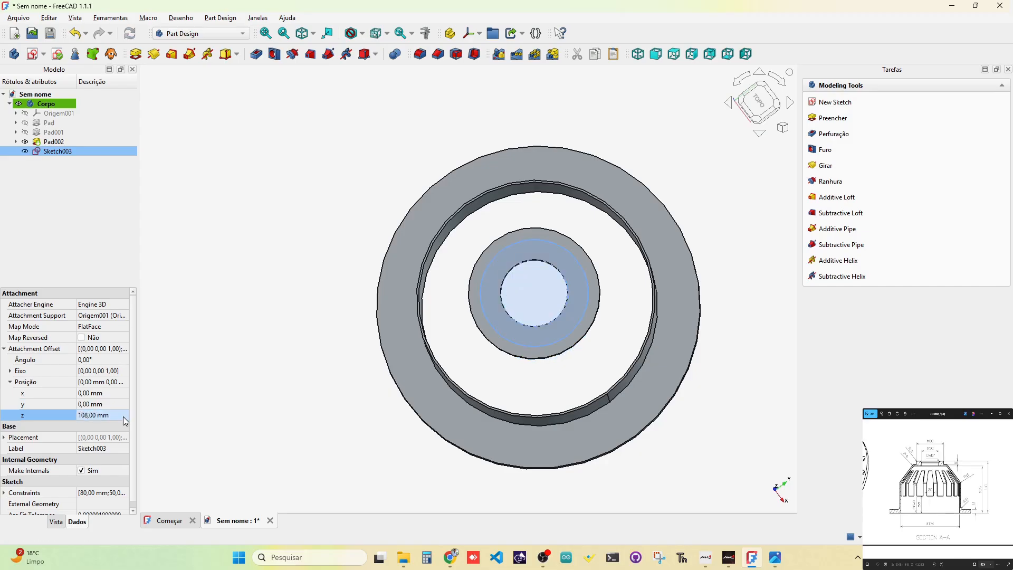
Pad the 80 mm ring sketch 8 mm upward to form the collar on the upper ring
left_click(136, 54)
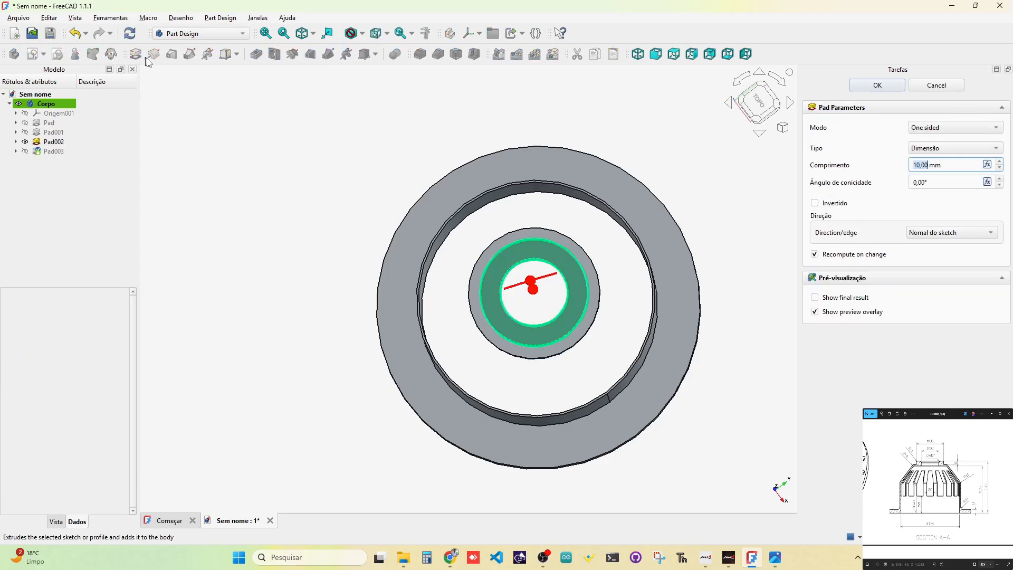
middle_click_drag(584, 468, 607, 404)
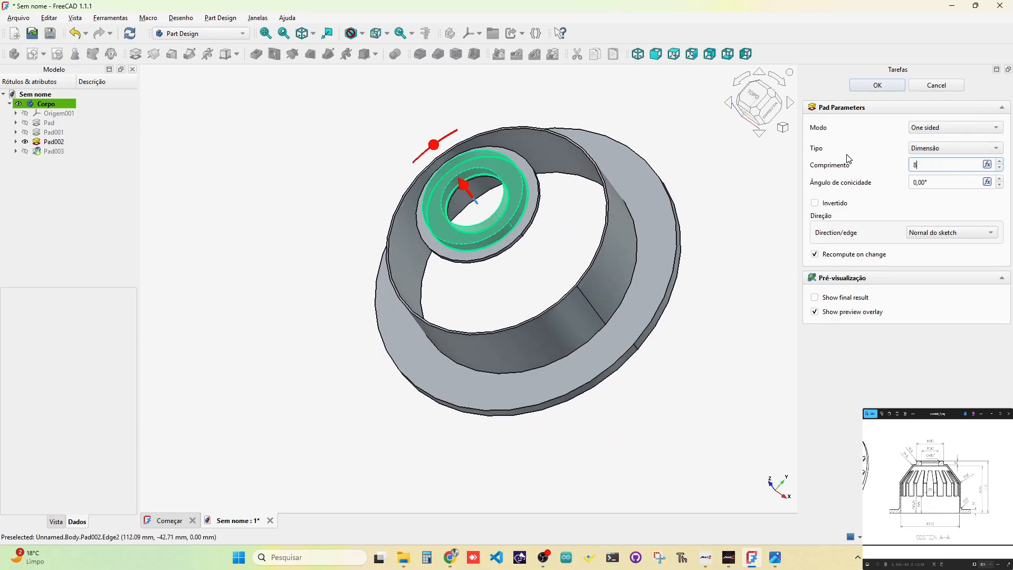
key("Return")
mouse_move(362, 372)
middle_mouse_down()
mouse_move(344, 206)
mouse_move(362, 152)
mouse_move(311, 180)
mouse_move(528, 174)
mouse_move(602, 145)
mouse_move(522, 255)
mouse_move(522, 197)
middle_mouse_up()
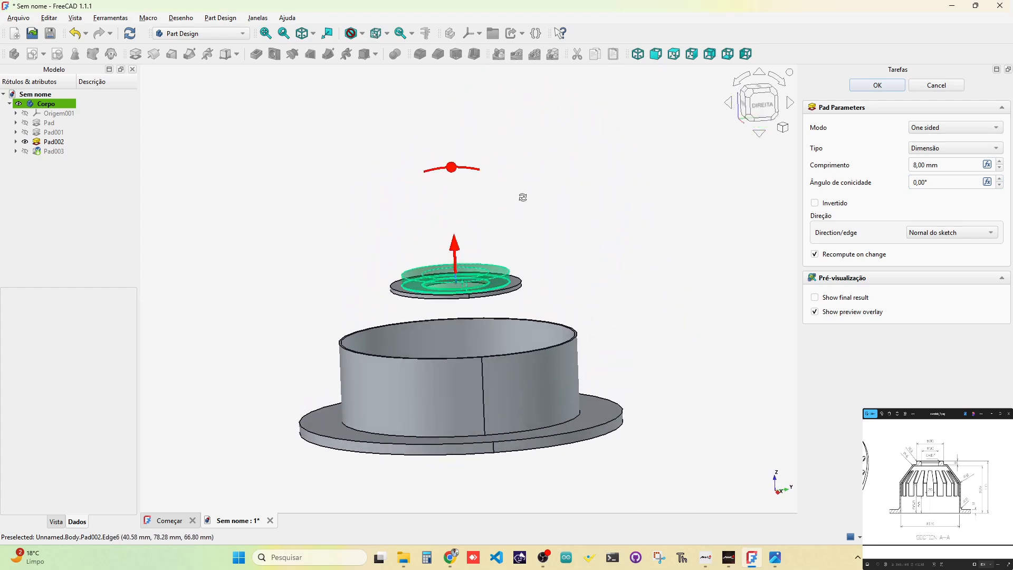
left_click(877, 85)
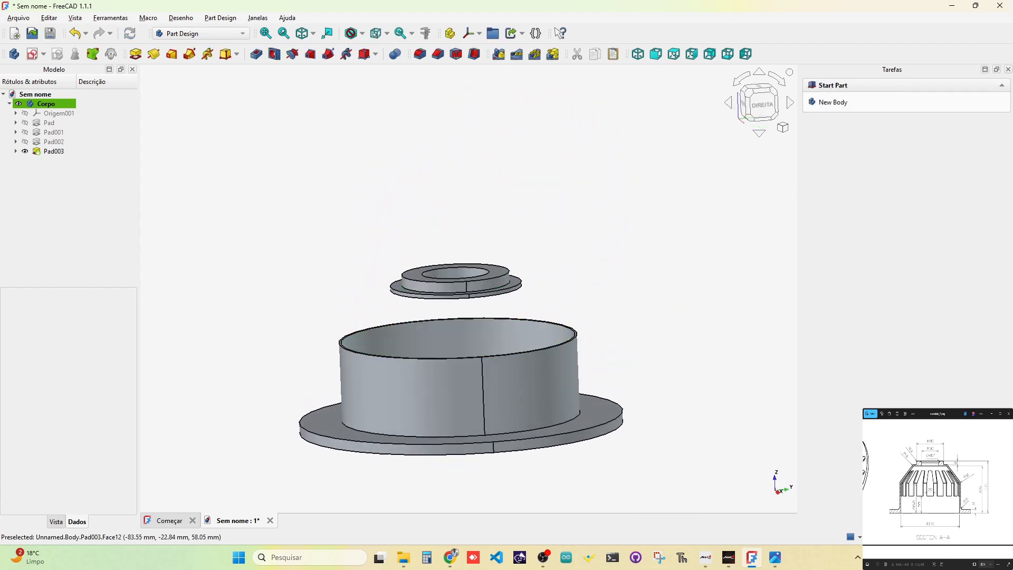
Collapse the body's feature list in the model tree and switch to the Part workbench
scroll(926, 507, "up", 3)
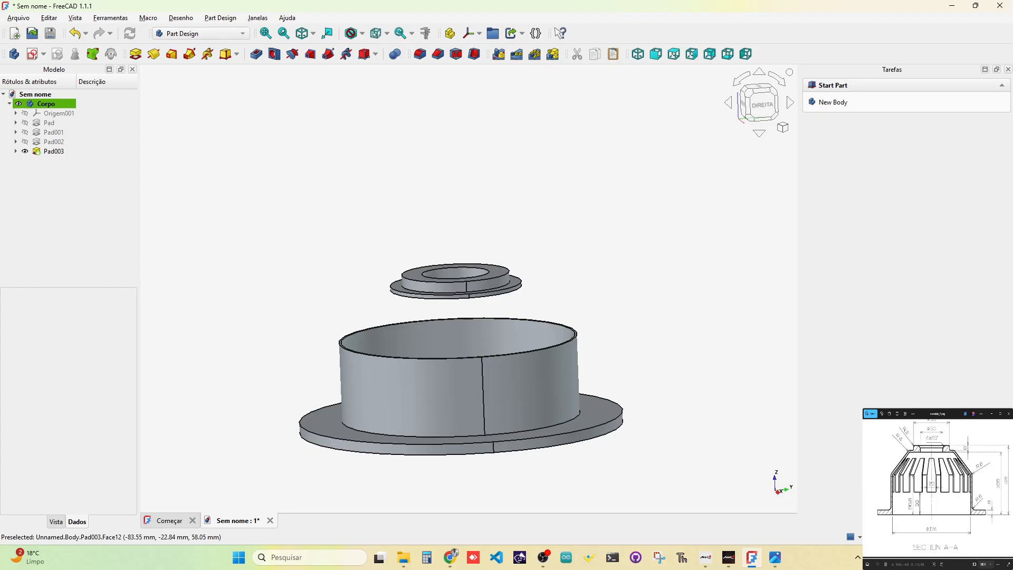
middle_click_drag(610, 333, 606, 401)
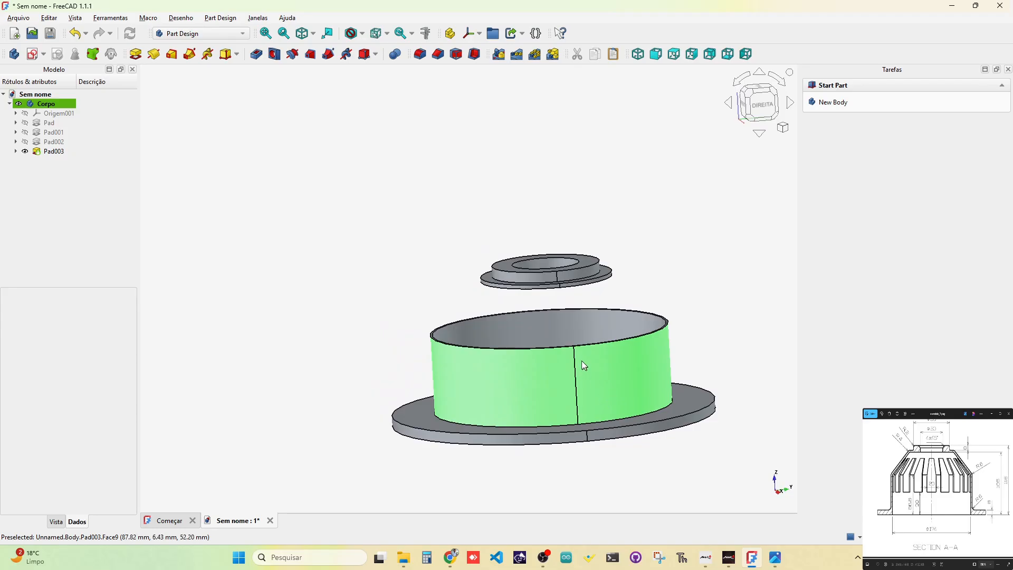
scroll(581, 360, "down", 4)
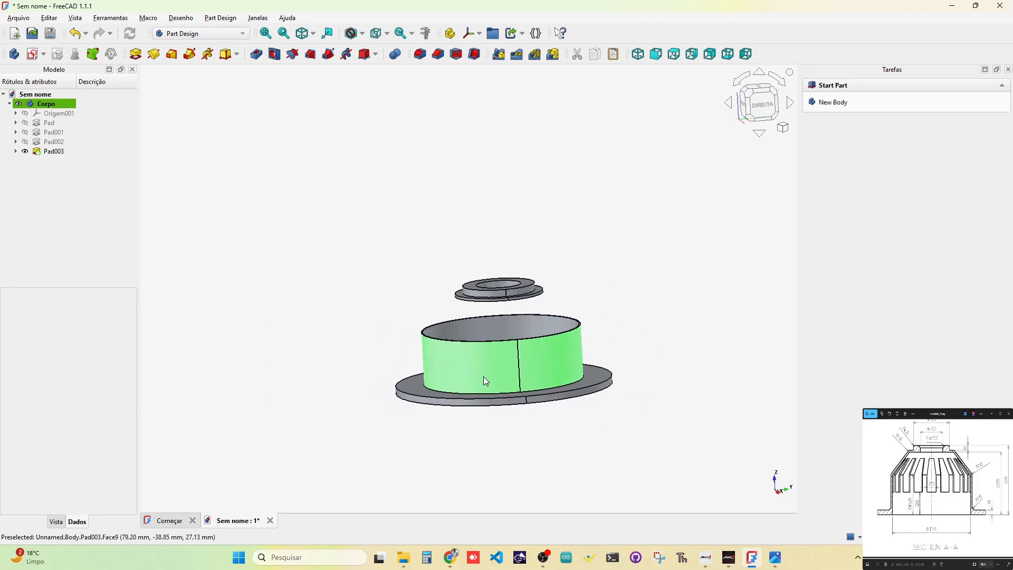
scroll(485, 381, "up", 1)
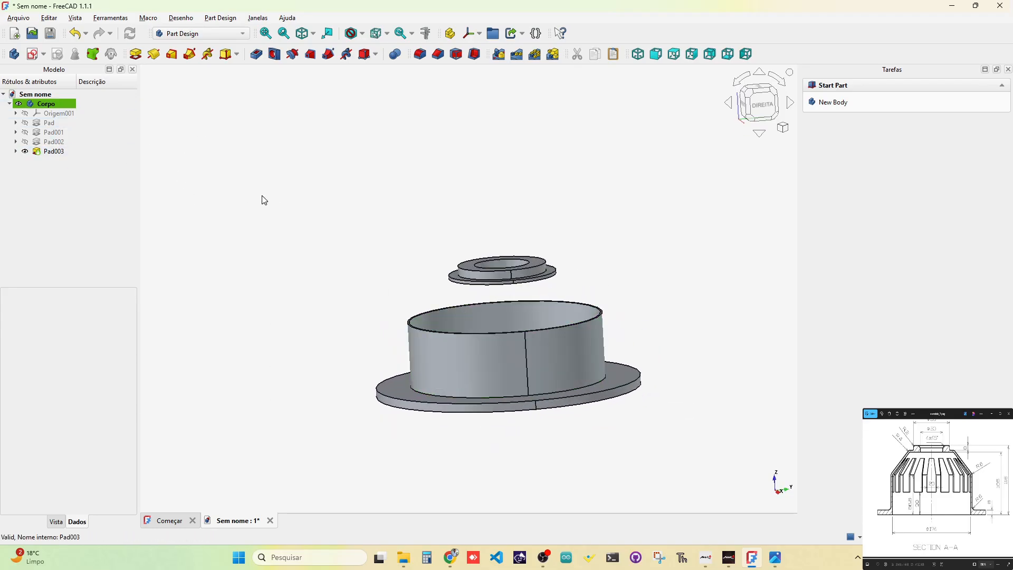
left_click(10, 104)
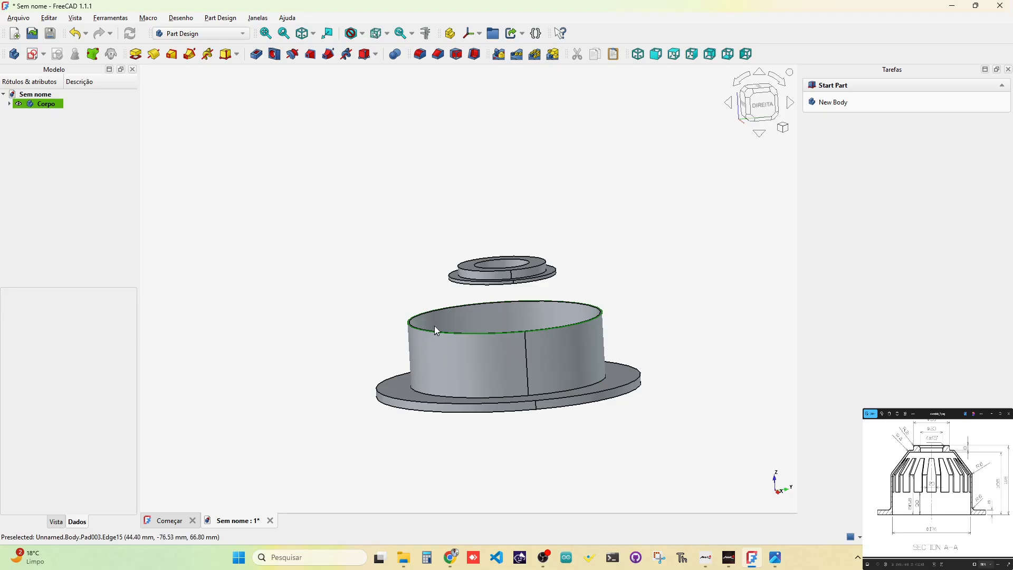
scroll(433, 323, "up", 1)
middle_click_drag(475, 335, 466, 367)
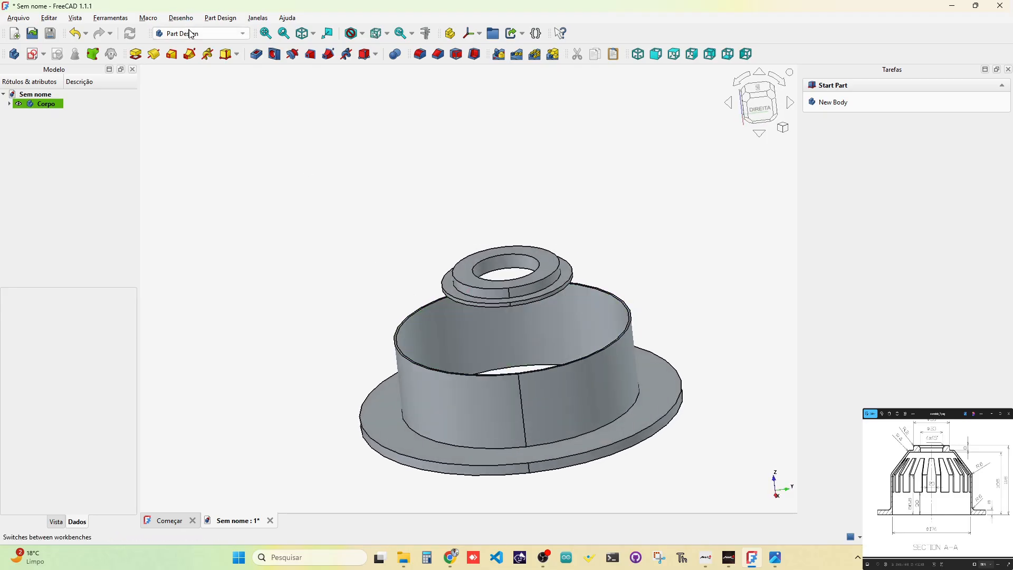
left_click(191, 33)
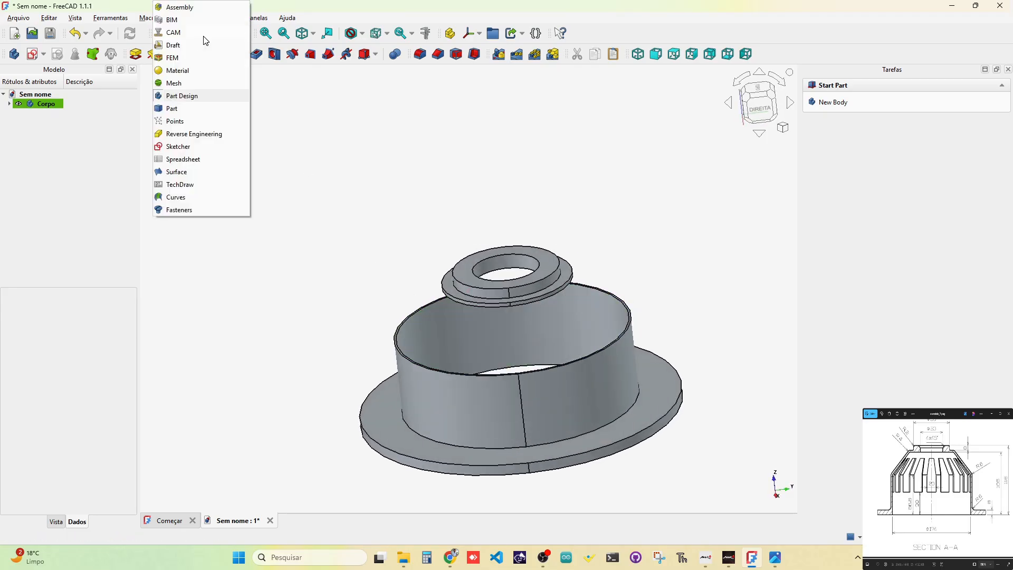
left_click(172, 109)
scroll(430, 352, "up", 4)
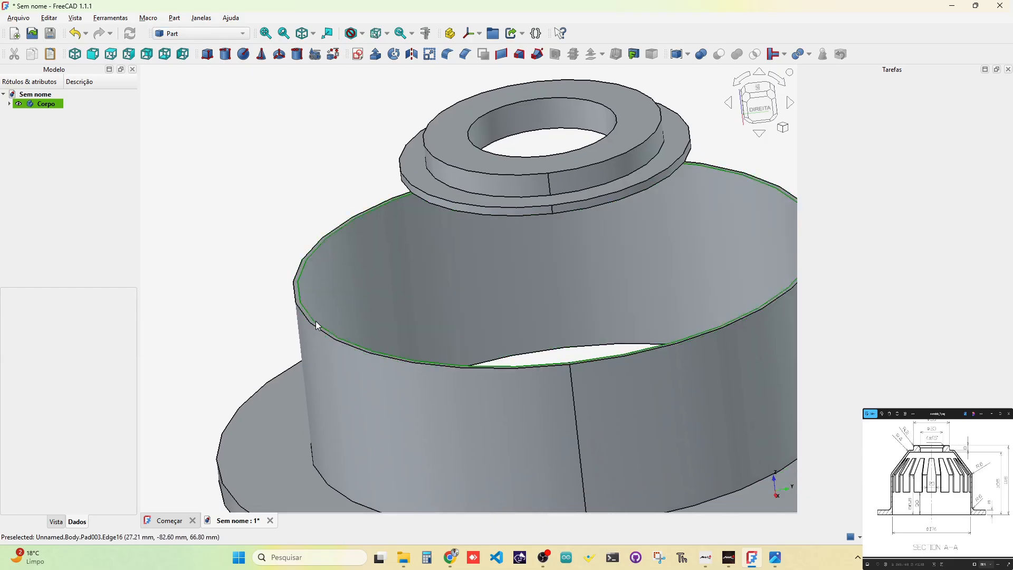
Create a ruled surface between the cylindrical wall's inner top edge and the upper ring's lower outer edge
left_click(316, 320)
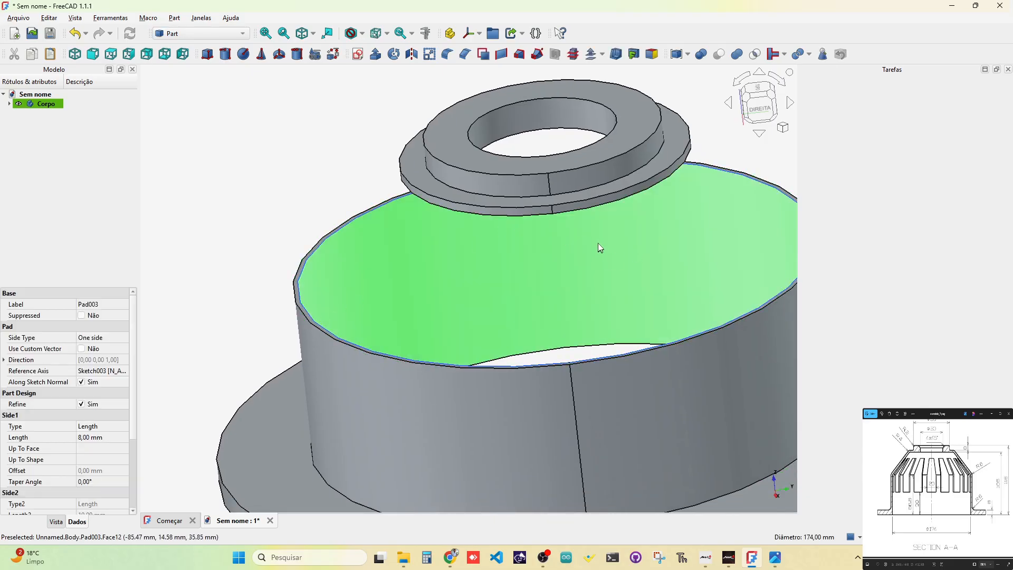
left_click(570, 211, "ctrl")
left_click(509, 54)
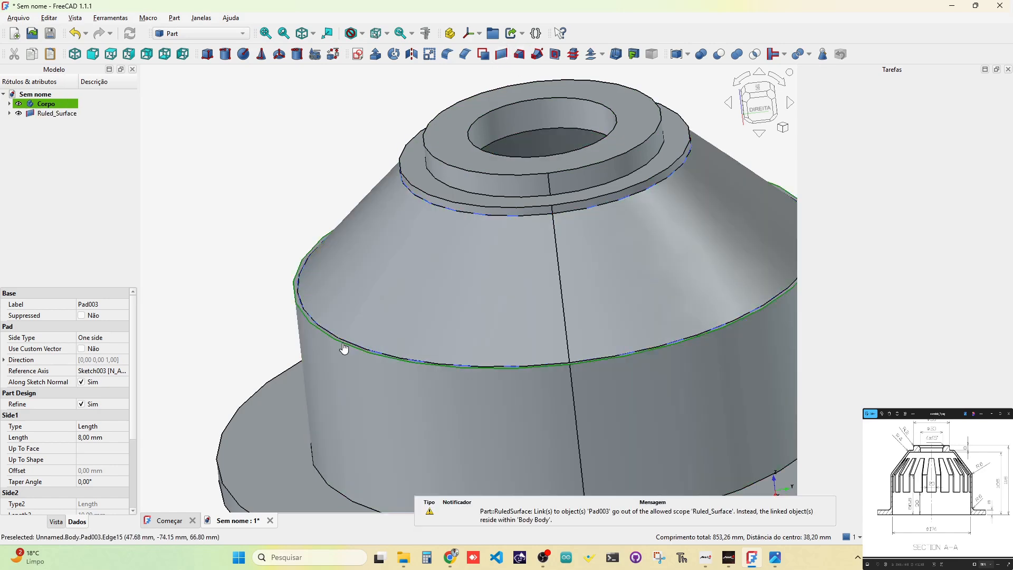
Create a second ruled surface between the cylindrical wall's outer top edge and the upper ring's upper outer edge
left_click(344, 344)
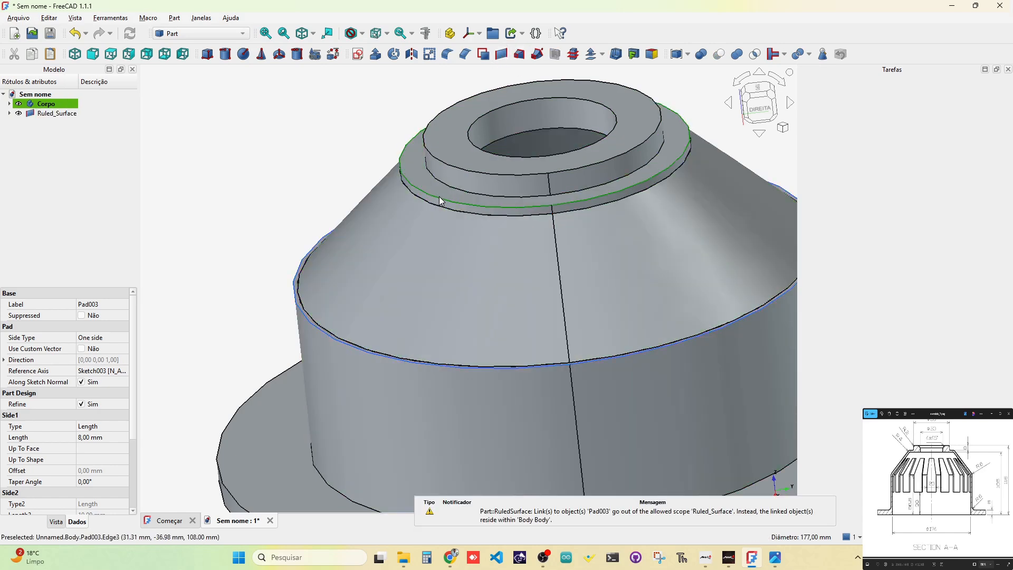
left_click(439, 197, "ctrl")
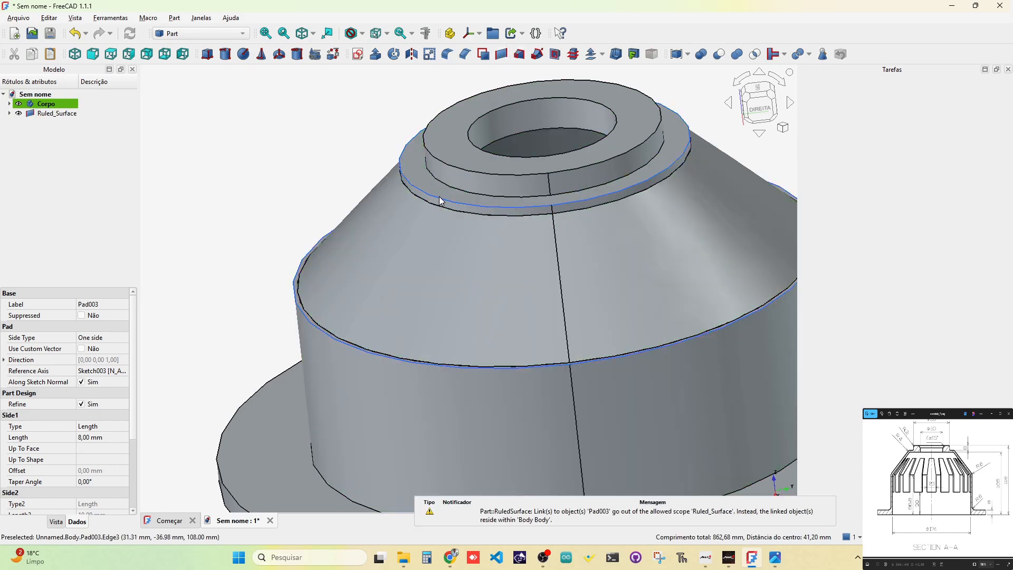
left_click(503, 55)
Hide the body and close the gap between the two cone surfaces' upper edges with a ruled surface
left_click(19, 104)
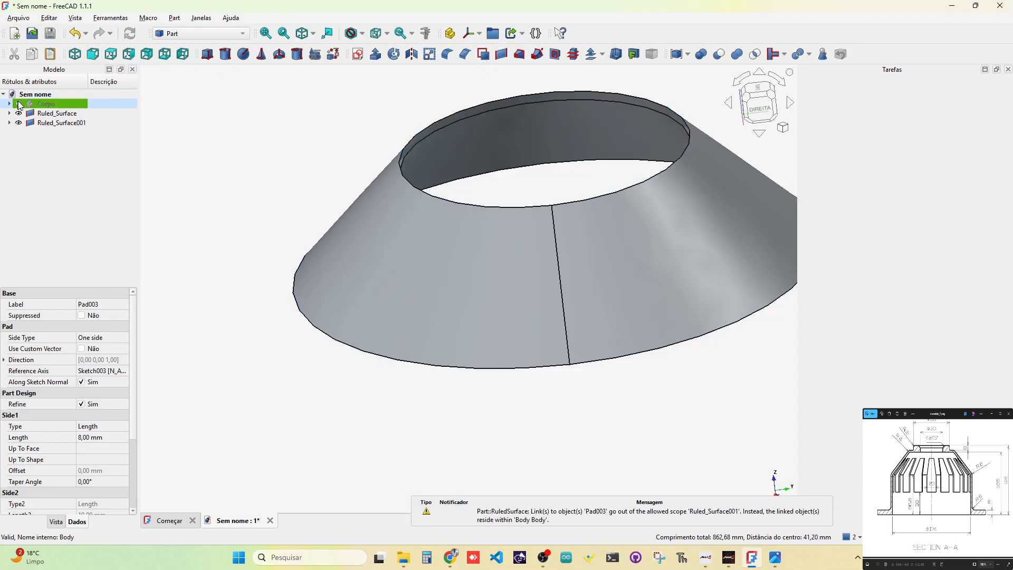
middle_click_drag(520, 355, 369, 219)
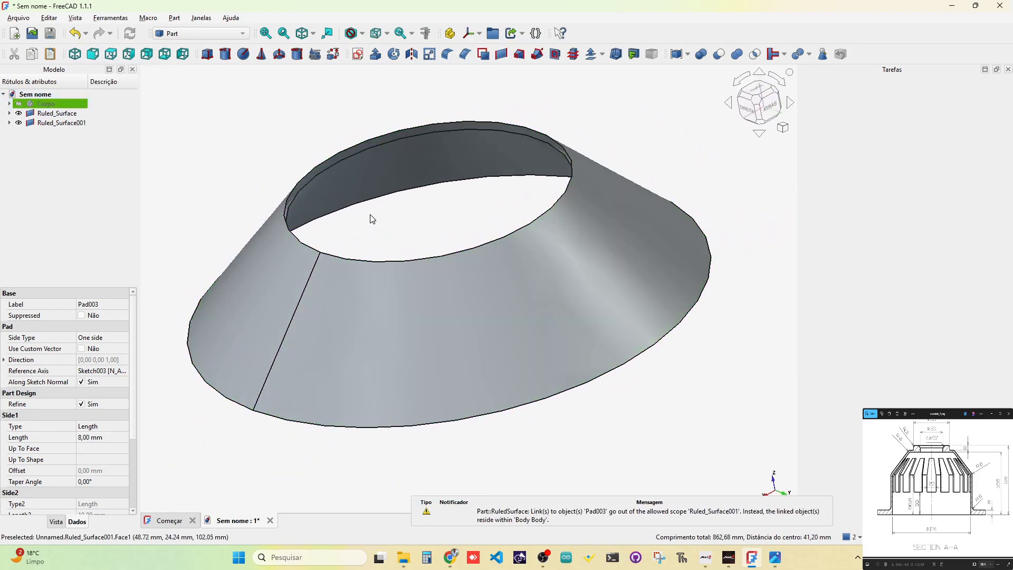
left_click(308, 187)
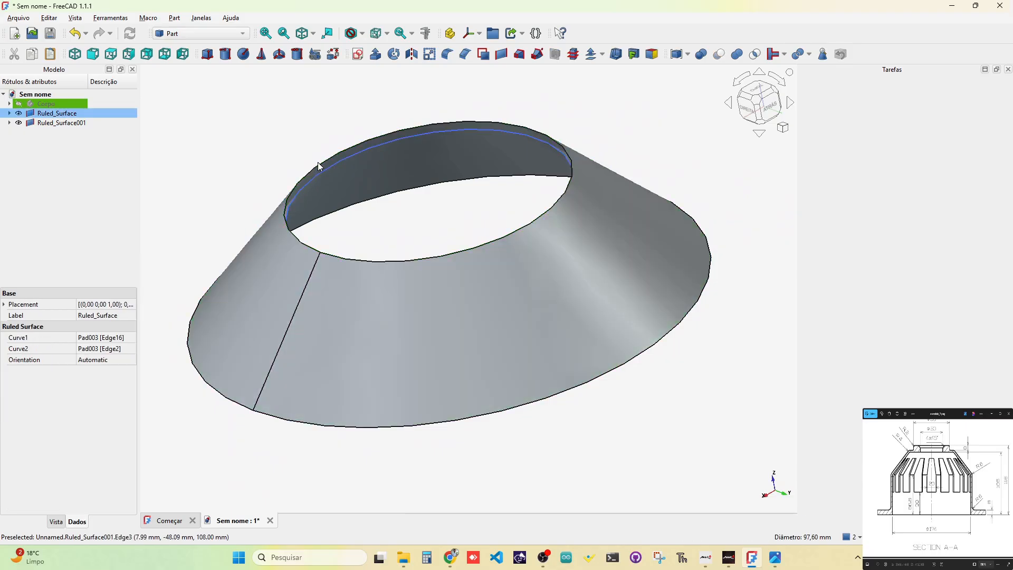
left_click(317, 165, "ctrl")
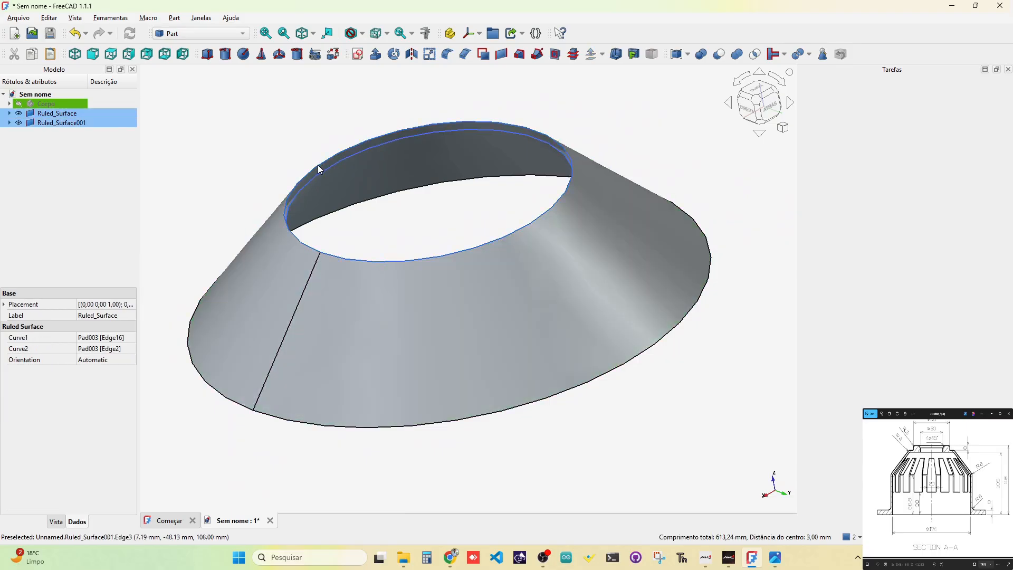
left_click(483, 53)
Close the gap between the two cone surfaces' lower edges with another ruled surface
middle_click_drag(407, 276, 444, 155)
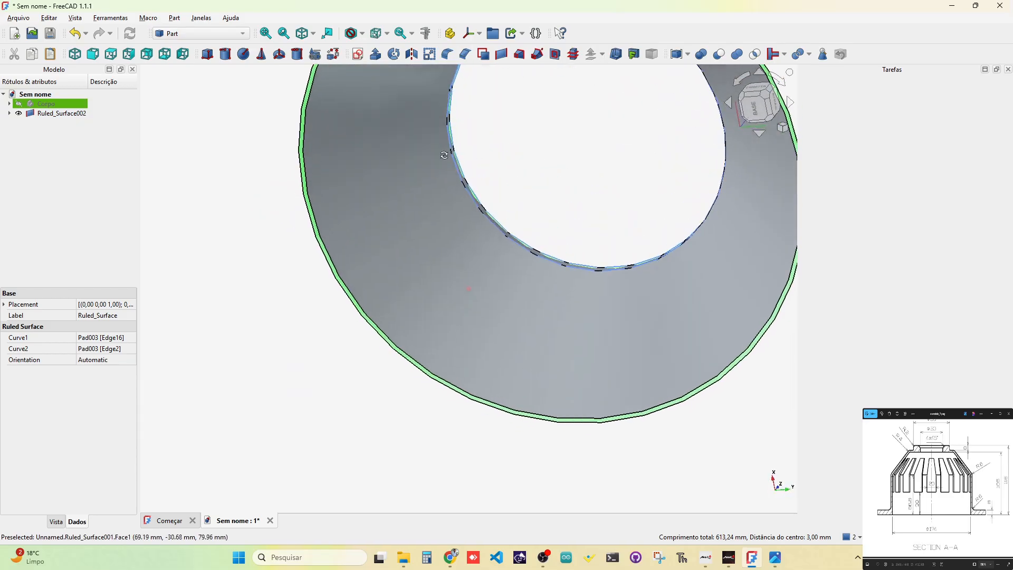
left_click(321, 252)
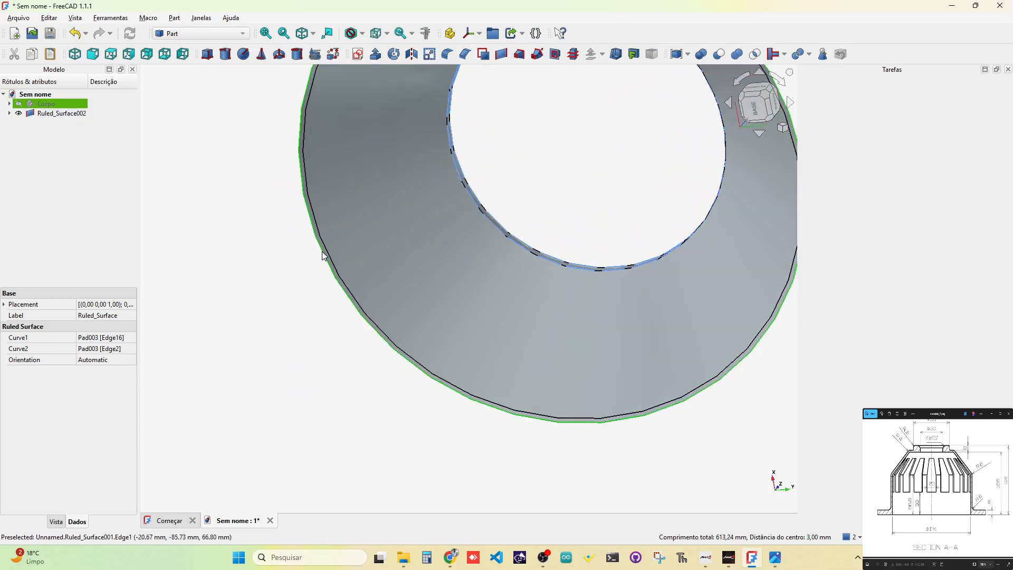
left_click(321, 252)
left_click(332, 258, "ctrl")
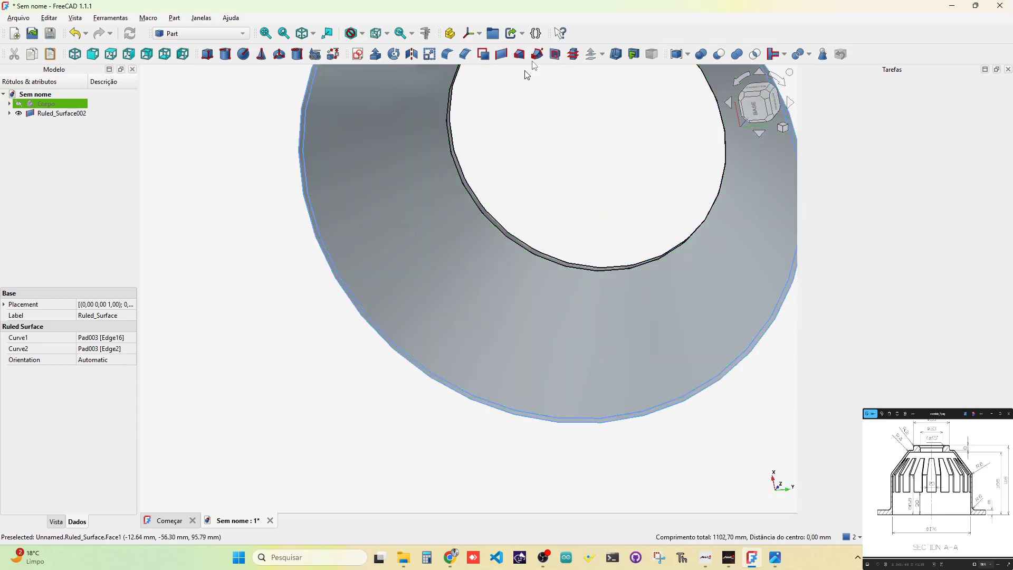
left_click(502, 53)
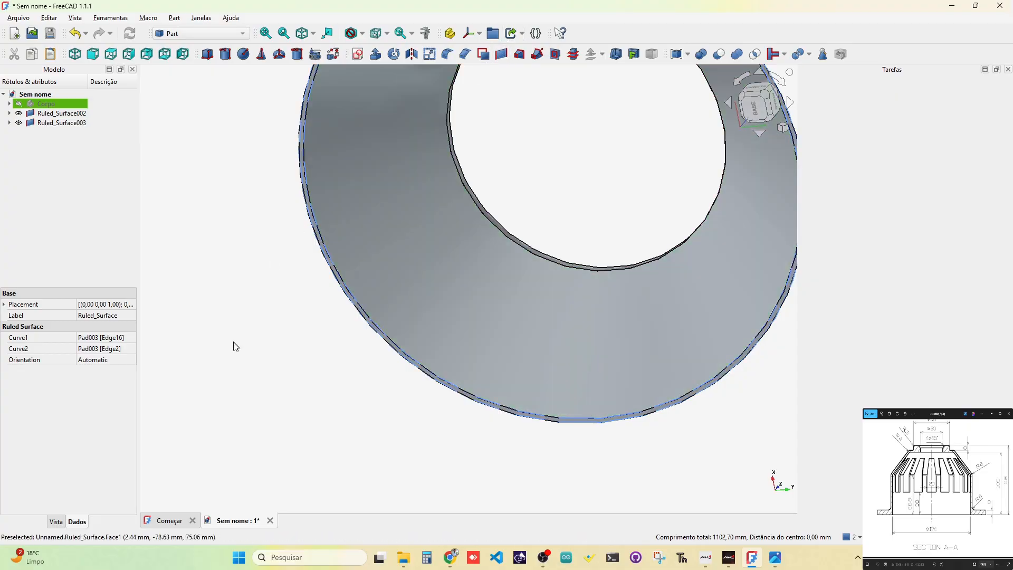
Select the inner, outer, top and bottom cone surfaces and upgrade them into a single shell in the Draft workbench
left_click(257, 404)
scroll(551, 408, "up", 5)
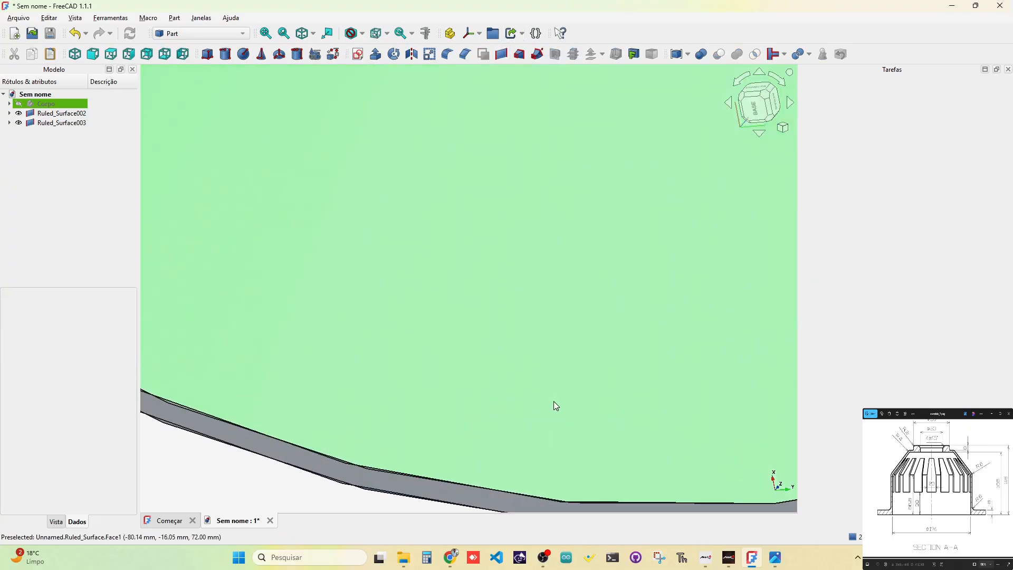
left_click(493, 501)
left_click(550, 401, "ctrl")
scroll(550, 401, "down", 5)
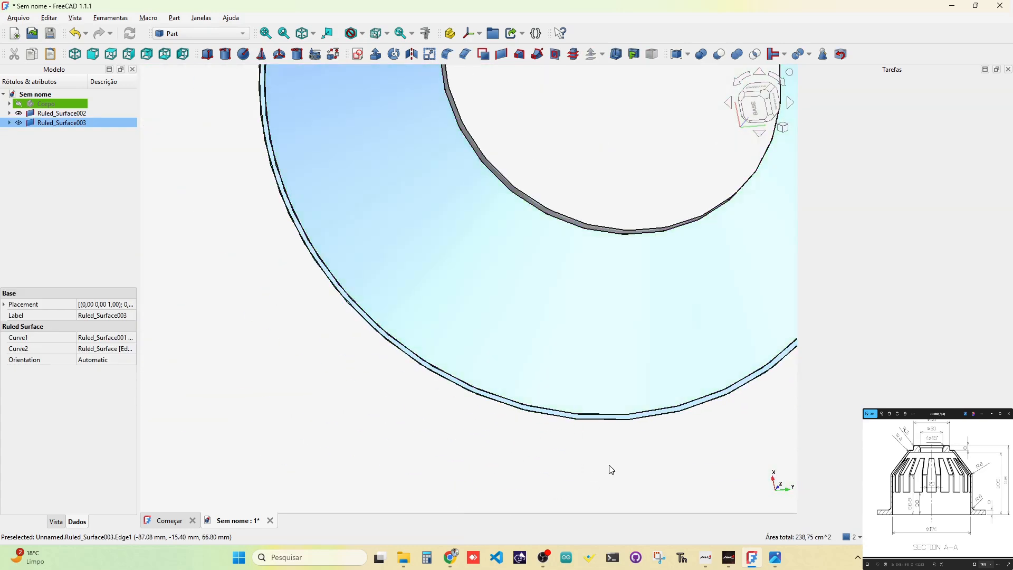
middle_click_drag(588, 434, 527, 367)
middle_click_drag(549, 402, 312, 369)
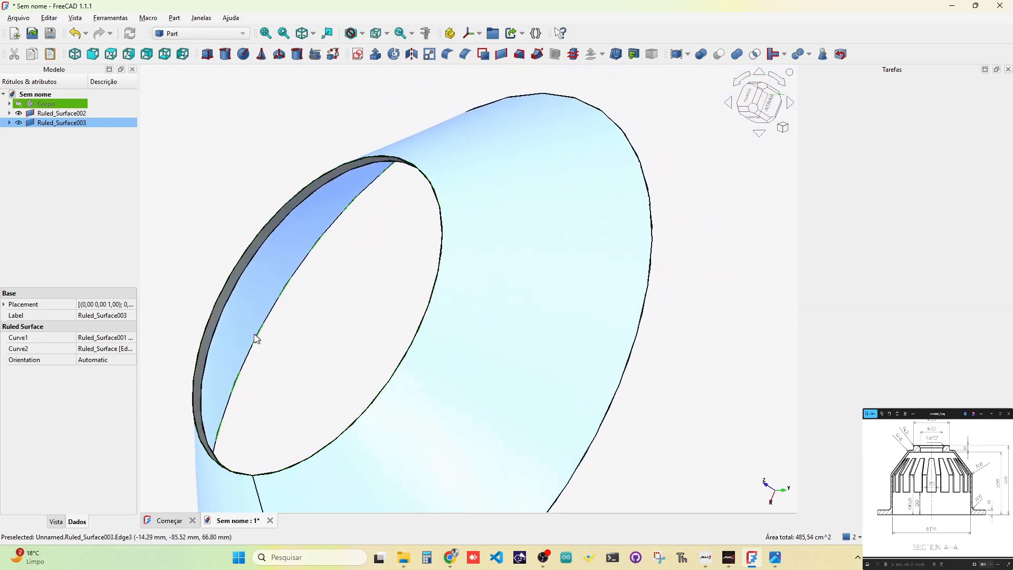
left_click(209, 339, "ctrl")
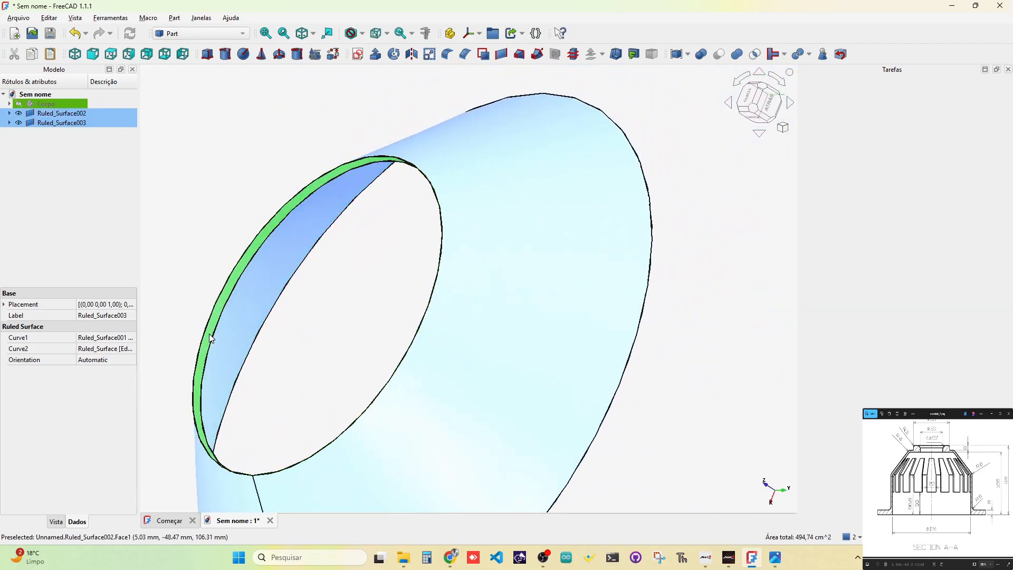
middle_click_drag(337, 382, 464, 256)
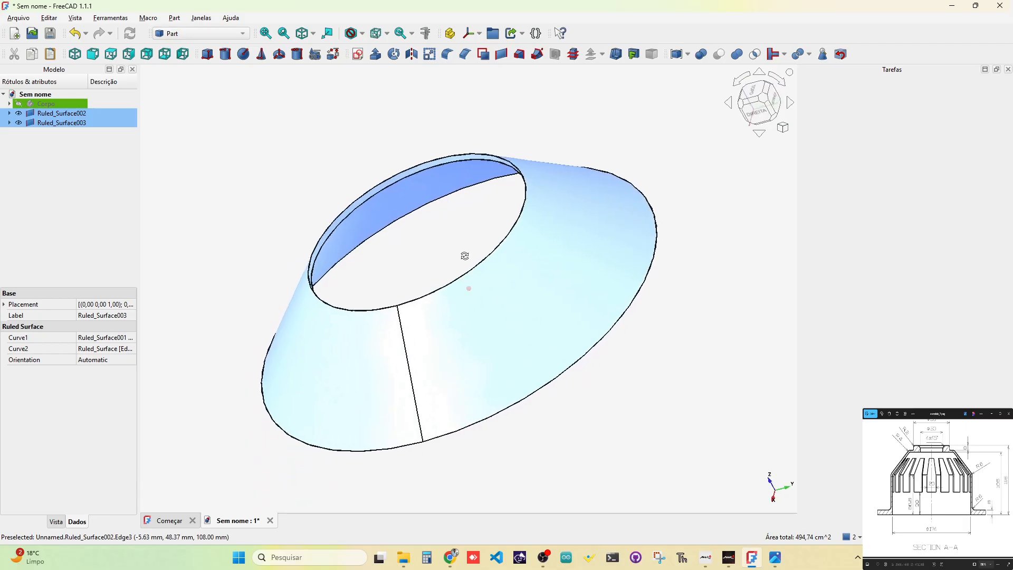
left_click(200, 34)
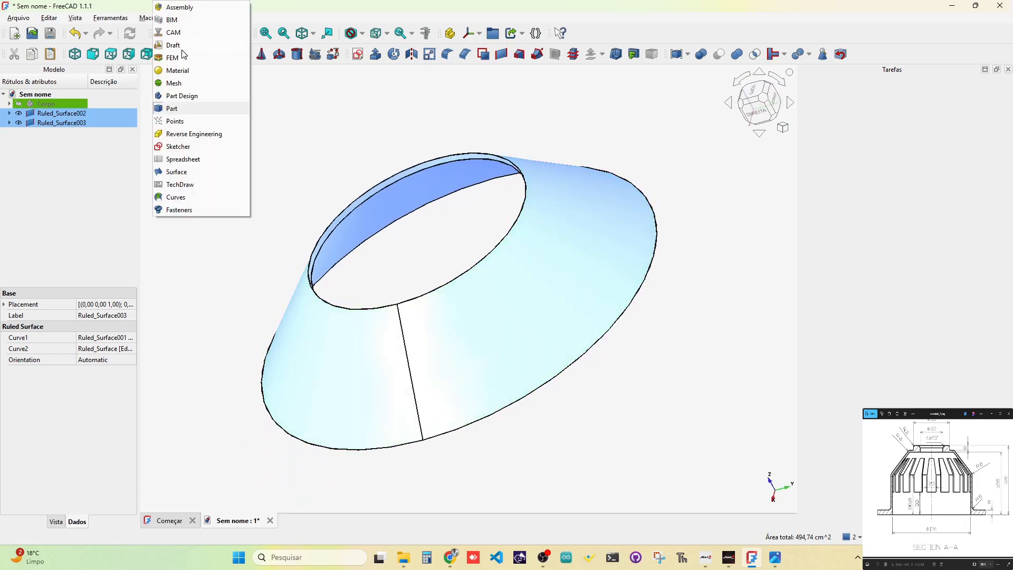
left_click(182, 47)
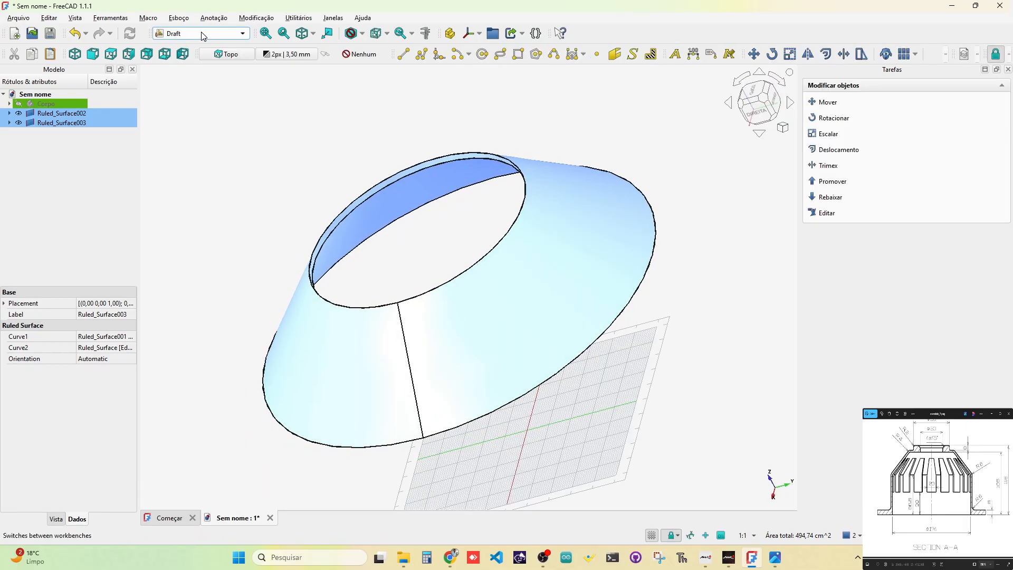
left_click(262, 19)
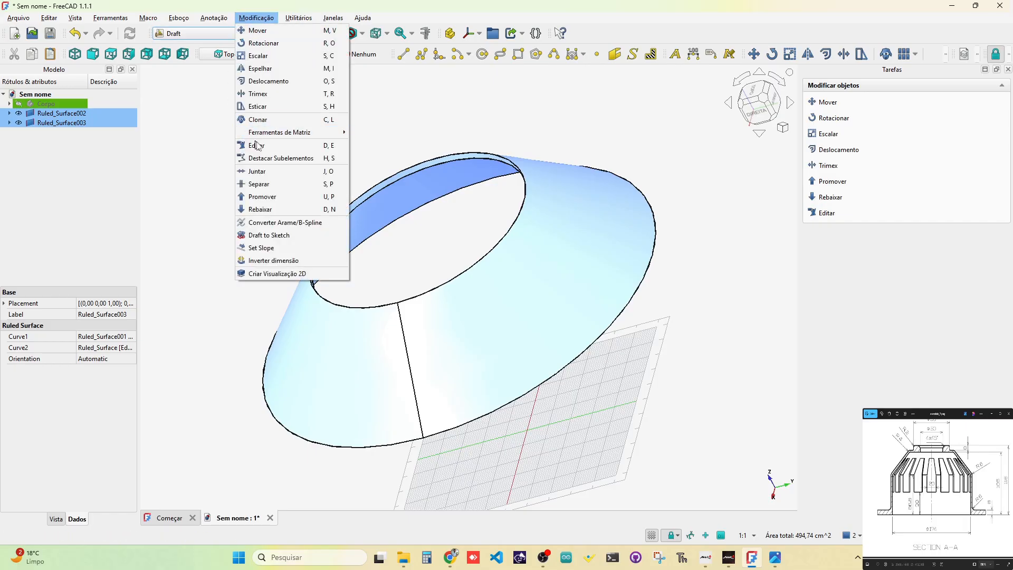
left_click(283, 197)
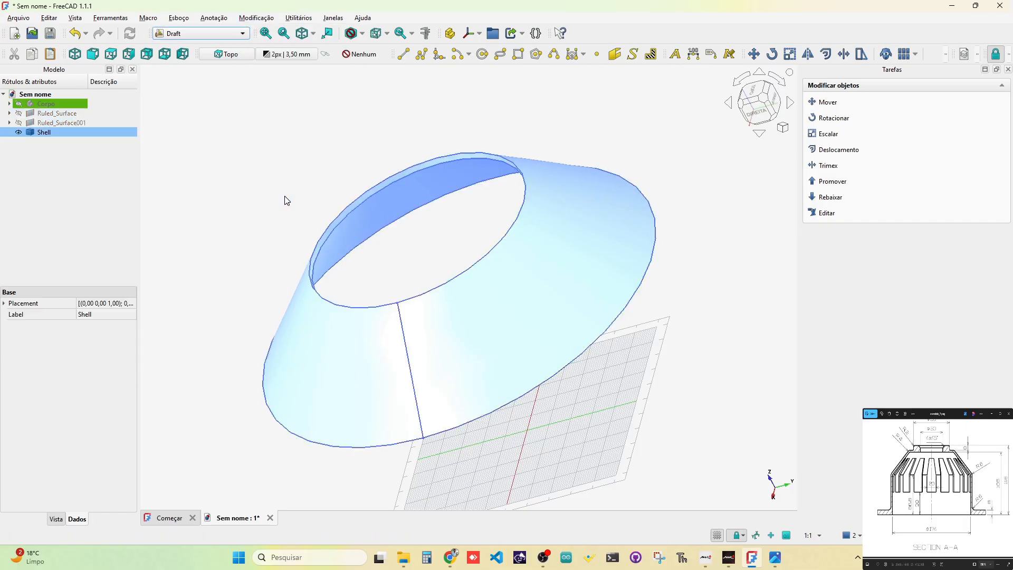
Upgrade the cone shell to a solid and clear the selection
left_click(247, 19)
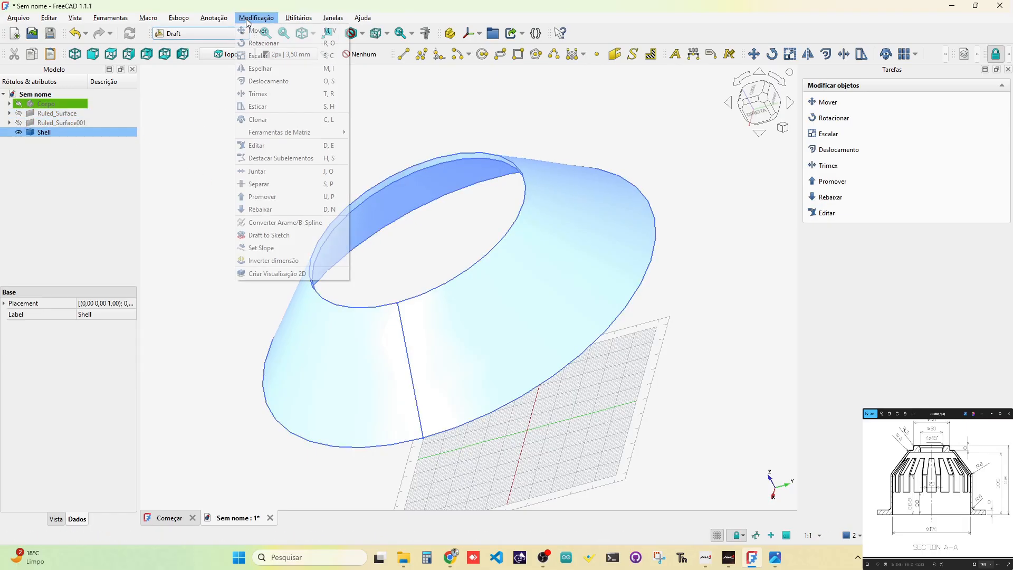
left_click(275, 198)
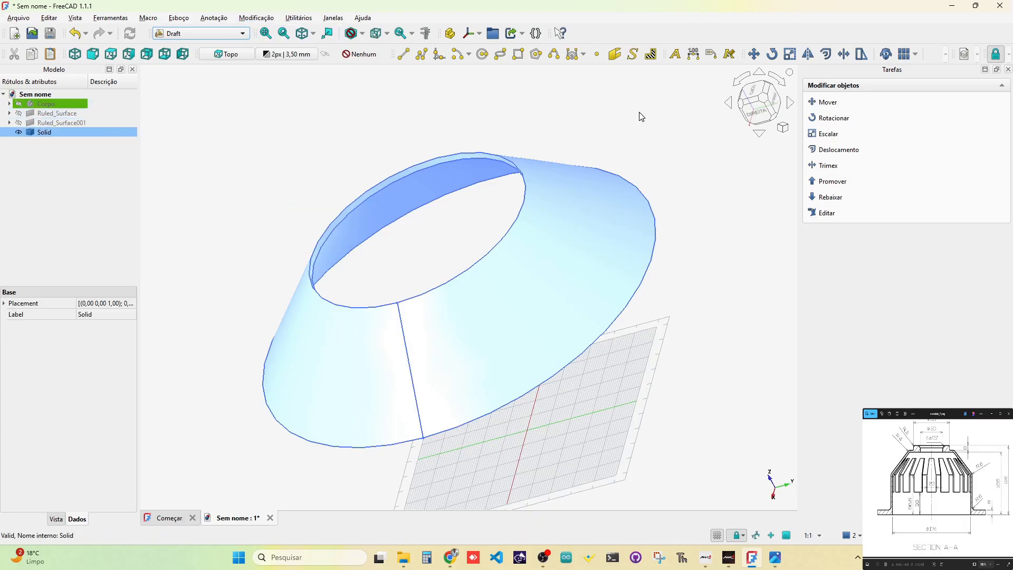
left_click(682, 252)
scroll(610, 341, "down", 2)
middle_click_drag(473, 199, 552, 162)
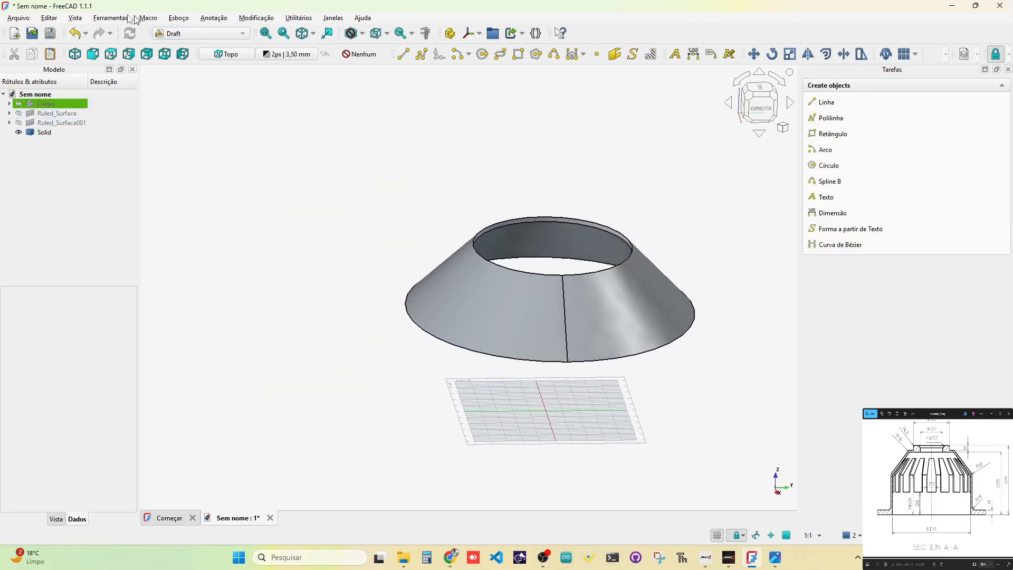
Show the body again, expand its feature list and switch to the Part Design workbench
left_click(18, 104)
left_click(9, 104)
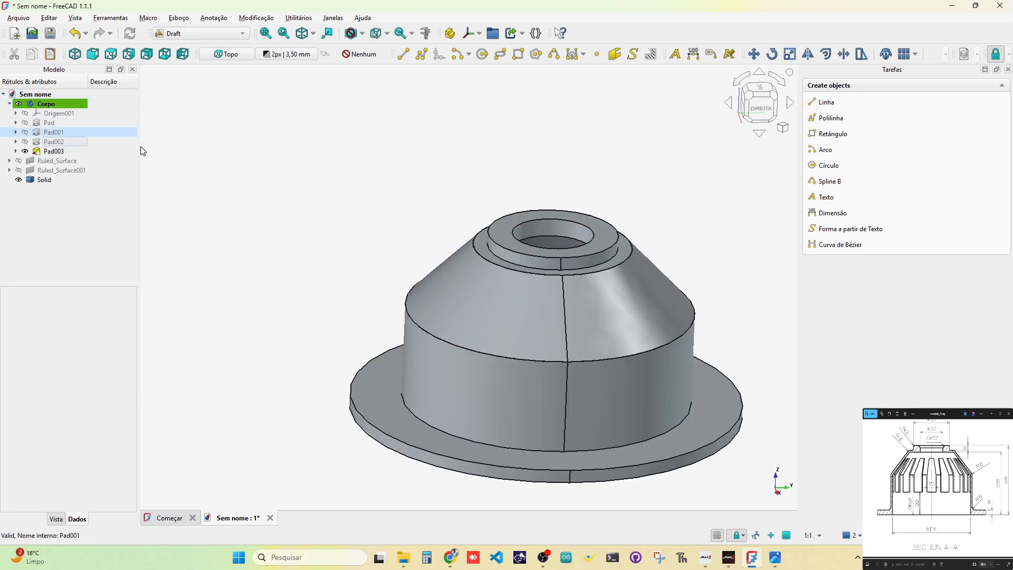
left_click(201, 34)
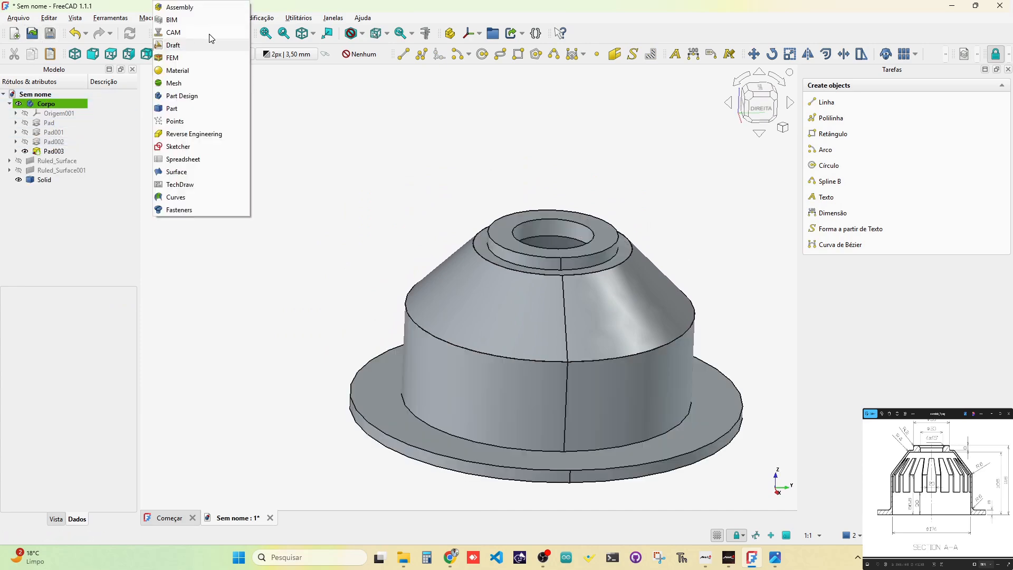
left_click(181, 97)
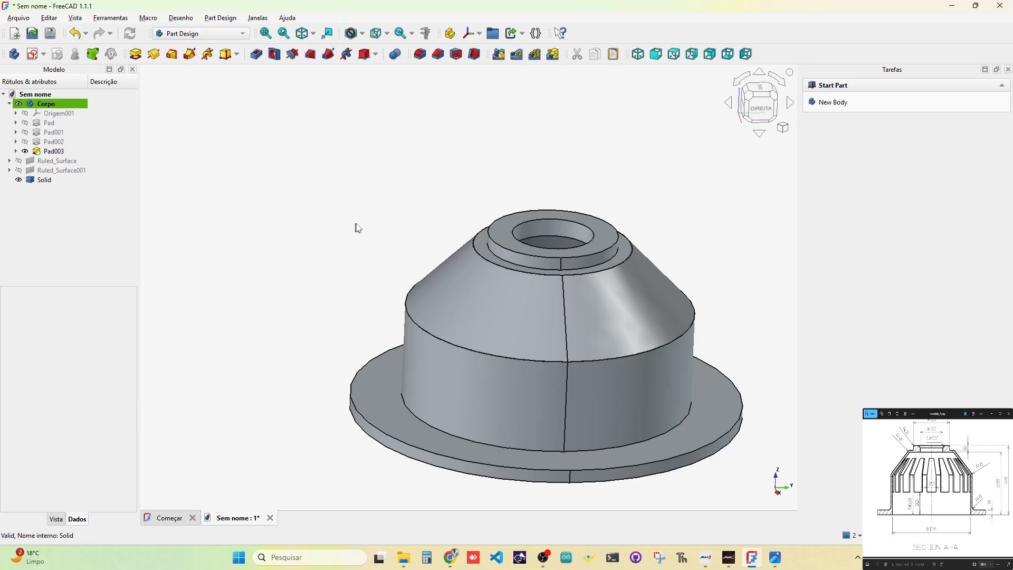
Move the cone solid into the body as its base feature, merging it with the pads
middle_click_drag(356, 228, 317, 224)
left_click(43, 182)
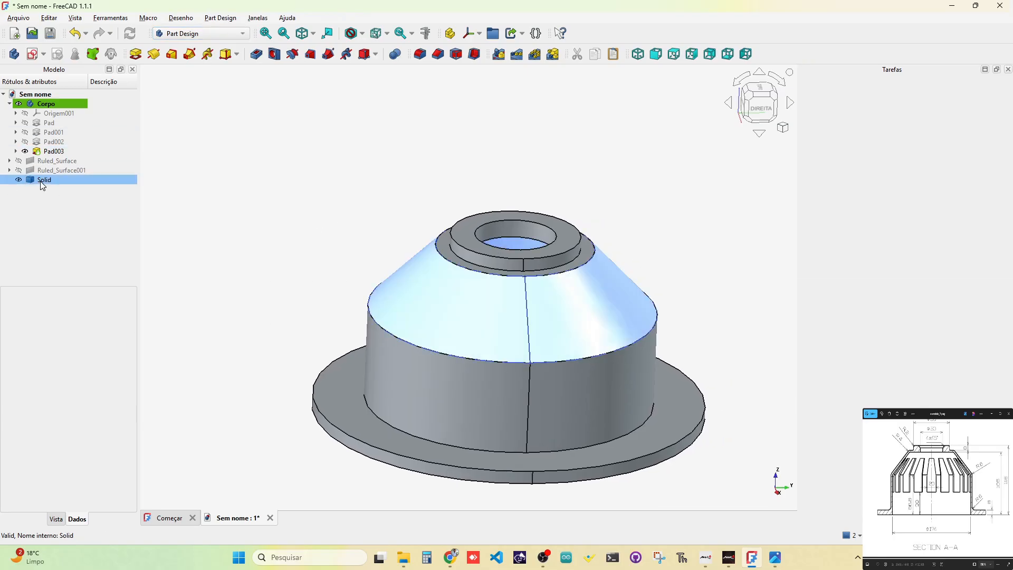
left_click_drag(54, 182, 63, 105)
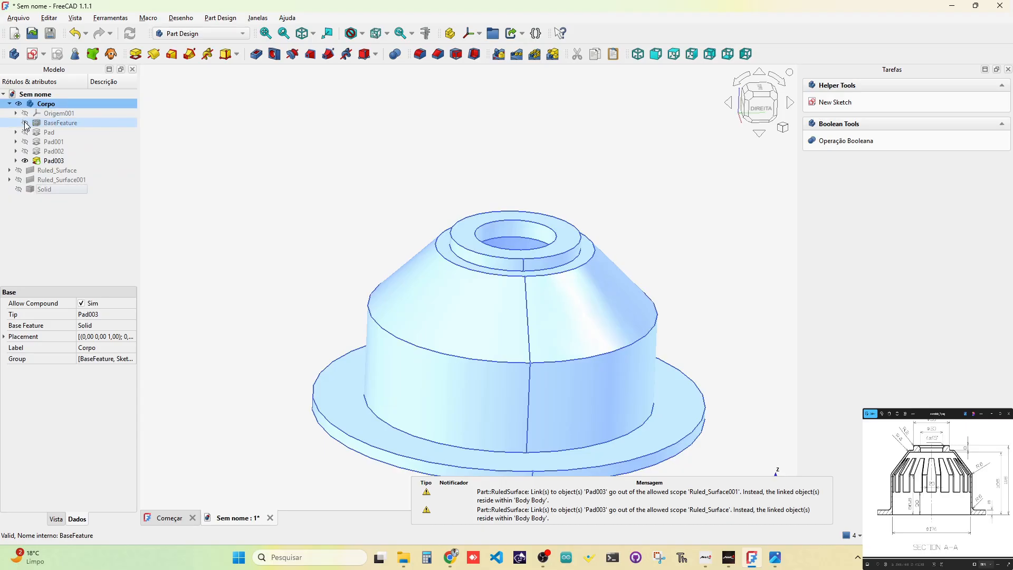
scroll(519, 197, "down", 2)
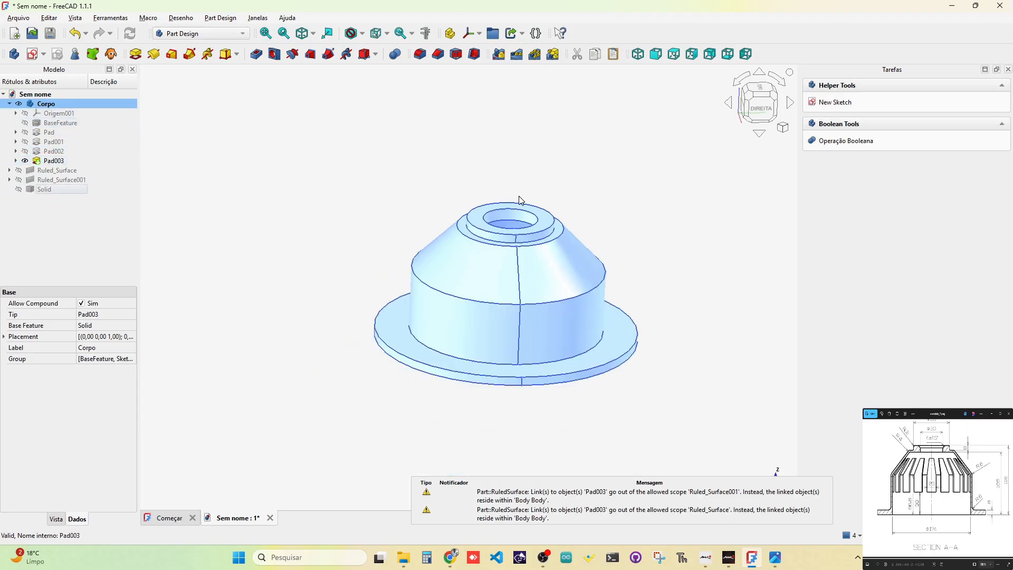
scroll(519, 196, "down", 2)
left_click(465, 383)
Examine the merged cover from the right side and compare its profile with the section A-A reference drawing
middle_click_drag(534, 241, 480, 174)
scroll(484, 296, "up", 5)
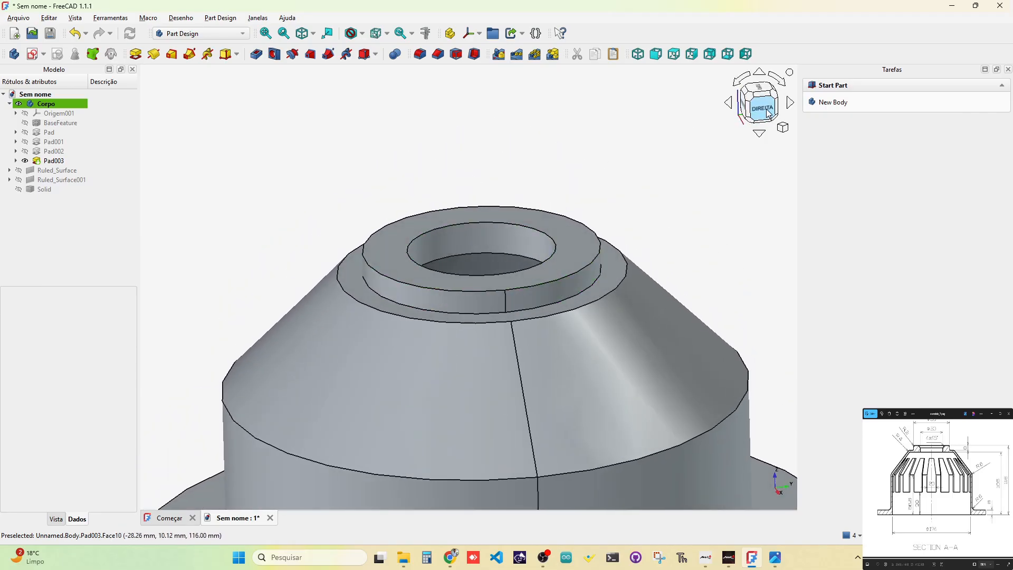
left_click(762, 108)
scroll(533, 238, "down", 4)
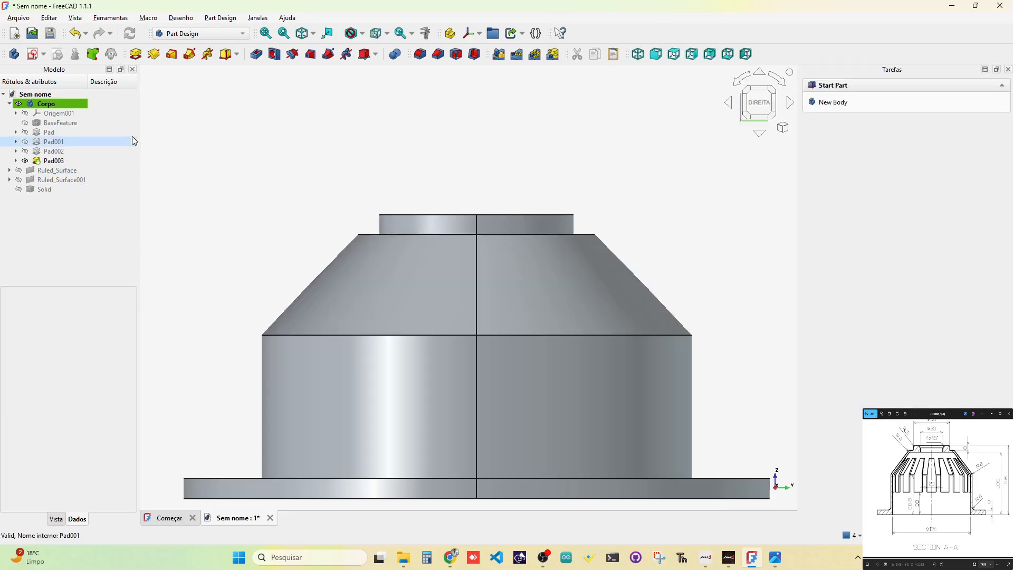
scroll(932, 467, "up", 1)
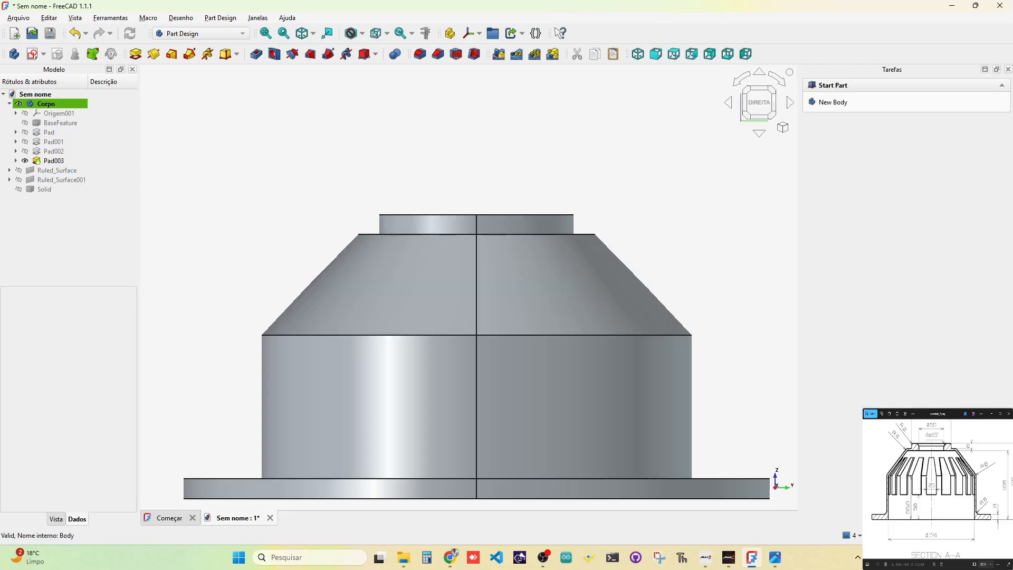
scroll(932, 507, "down", 3)
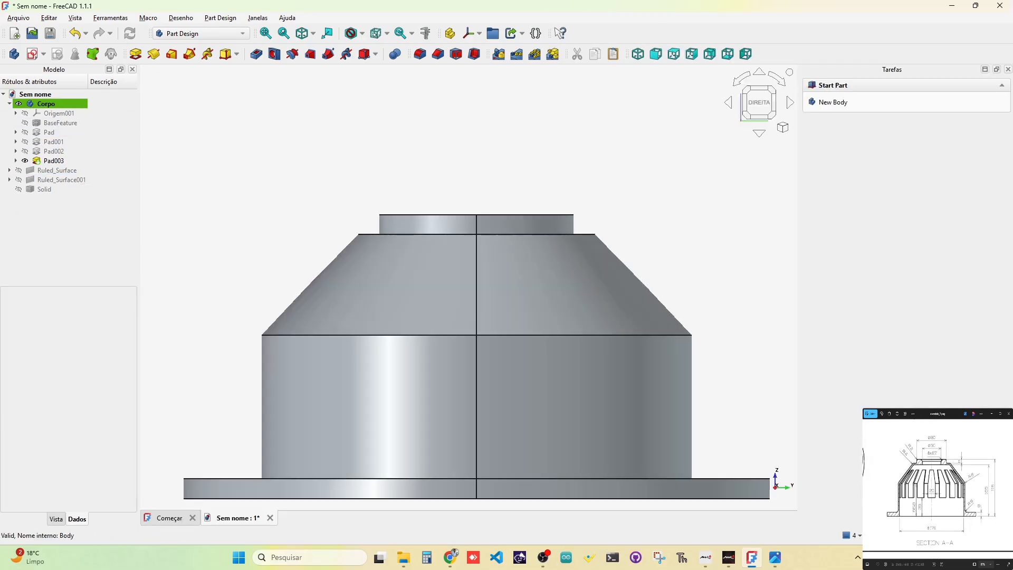
scroll(251, 223, "down", 1)
mouse_move(409, 445)
middle_mouse_down()
mouse_move(416, 343)
mouse_move(373, 464)
mouse_move(410, 461)
mouse_move(422, 441)
middle_mouse_up()
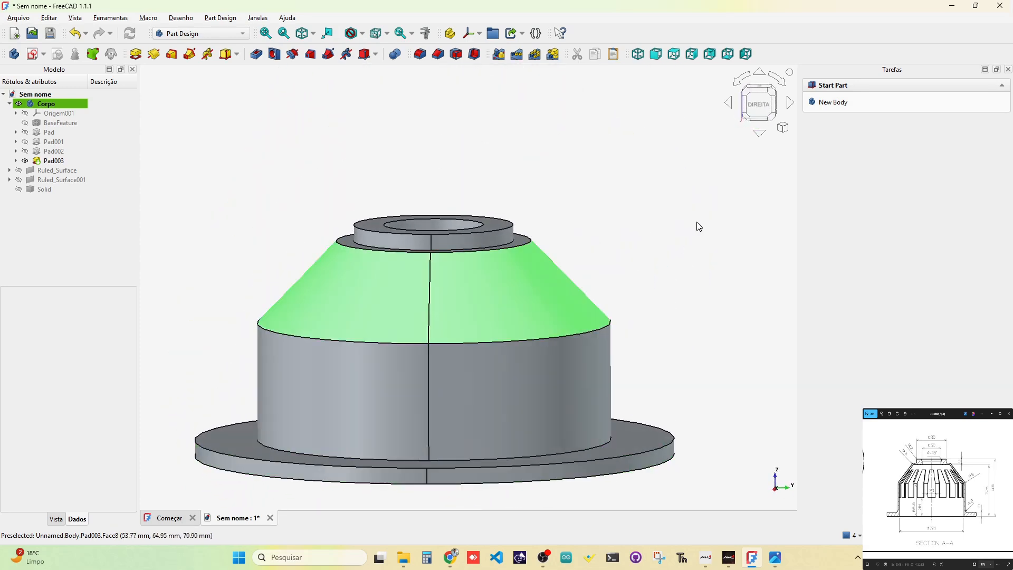
Start a new sketch on the body's YZ plane, viewed squarely from the right side
left_click(751, 110)
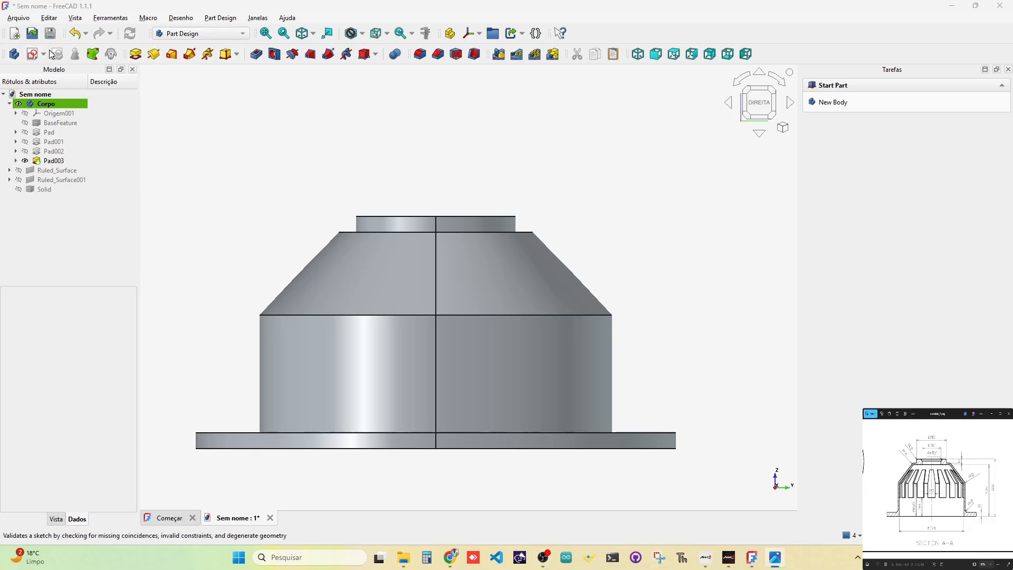
left_click(31, 56)
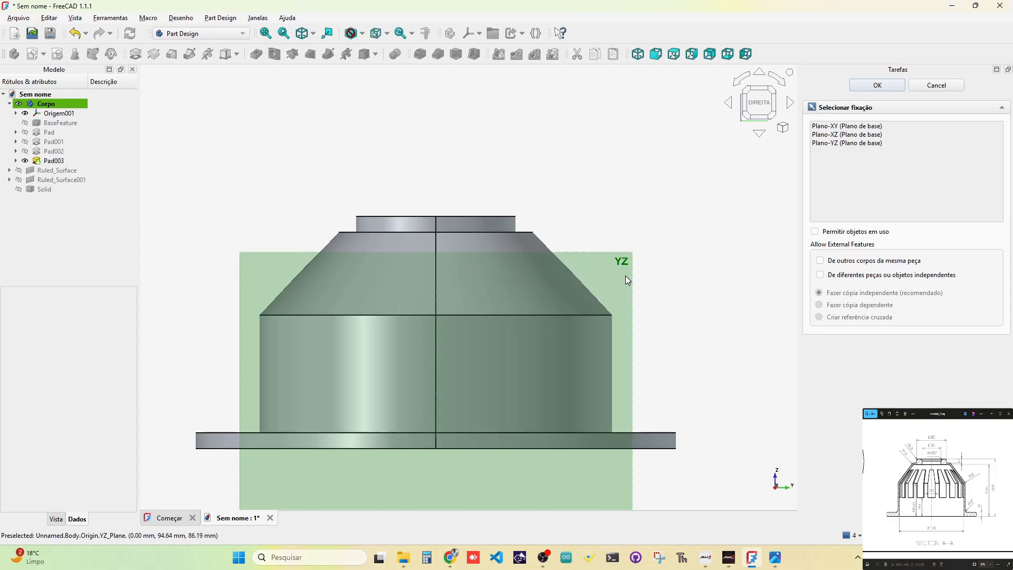
left_click(627, 280)
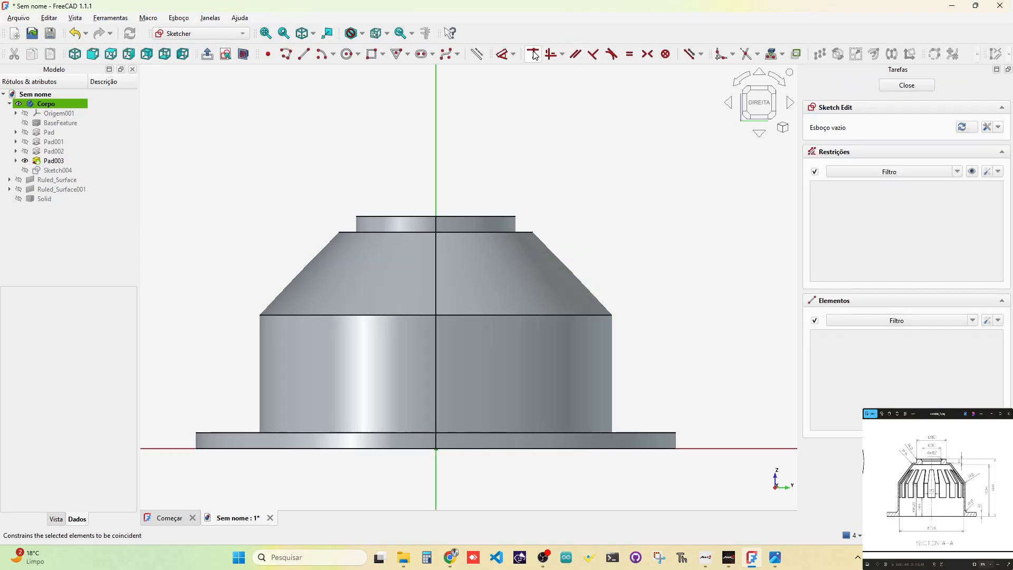
Project the flange's bottom edge and the cone's lower edge into the sketch as external geometry, and section the view at the sketch plane
left_click(774, 55)
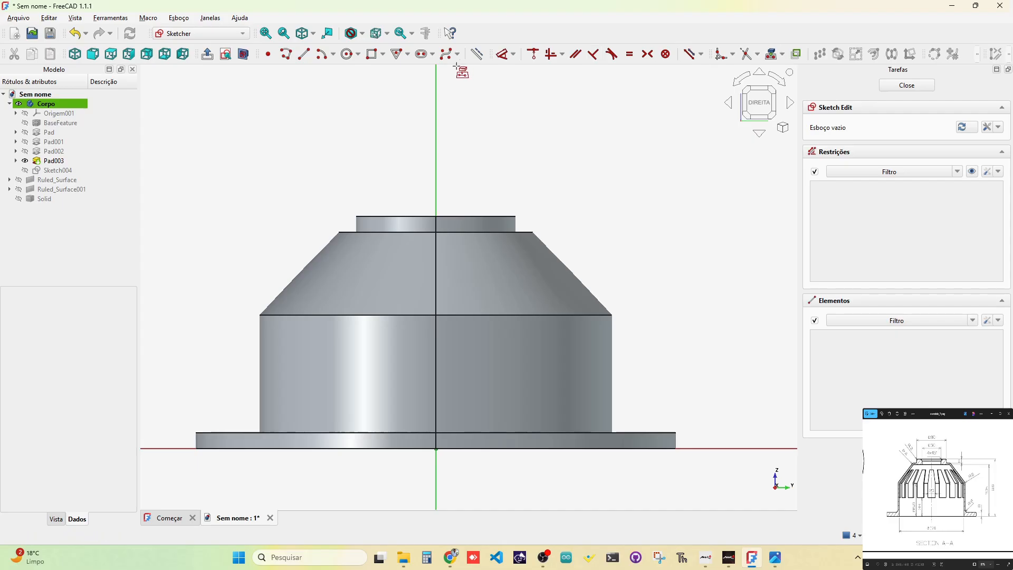
left_click(460, 451)
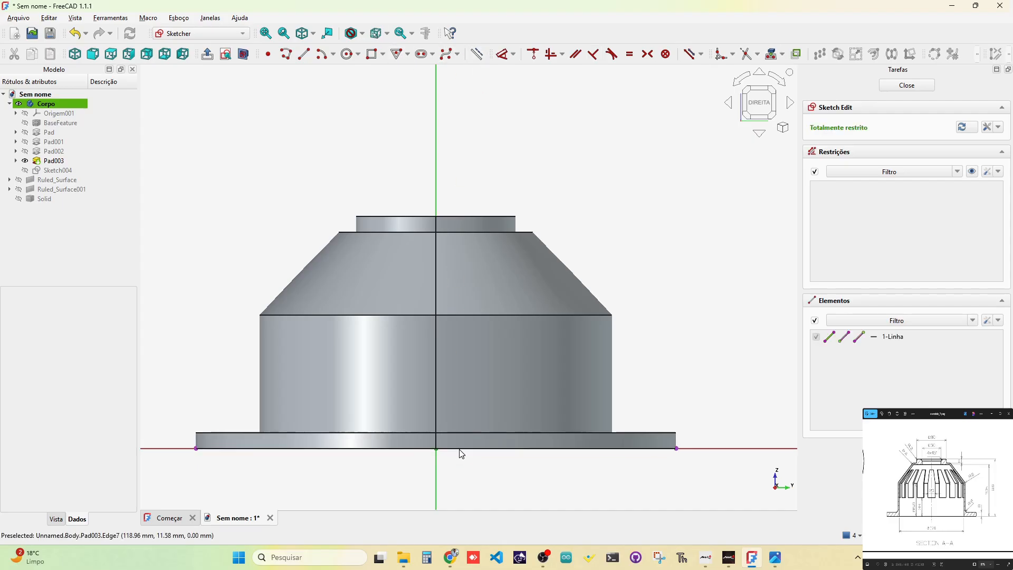
left_click(468, 315)
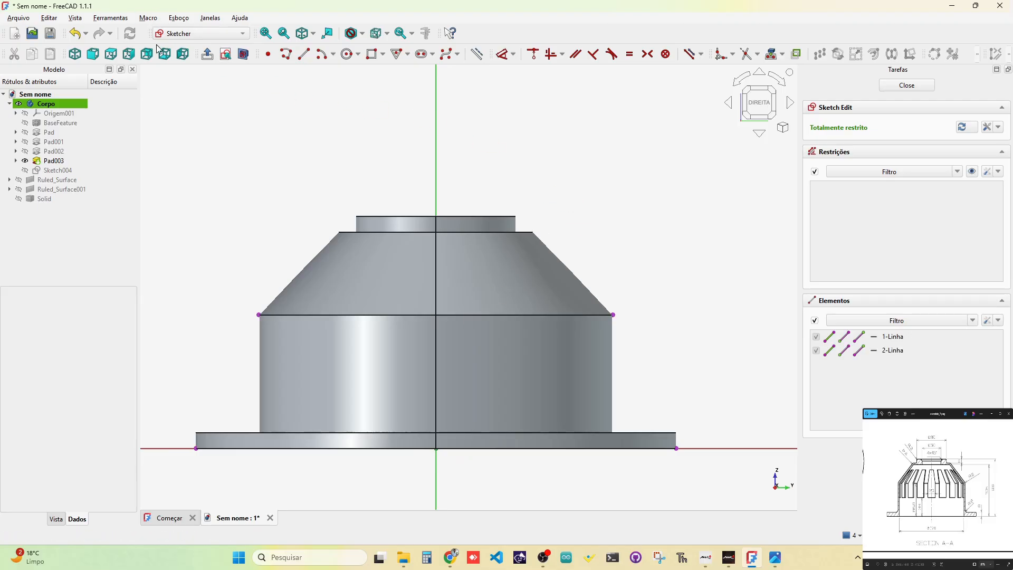
left_click(243, 54)
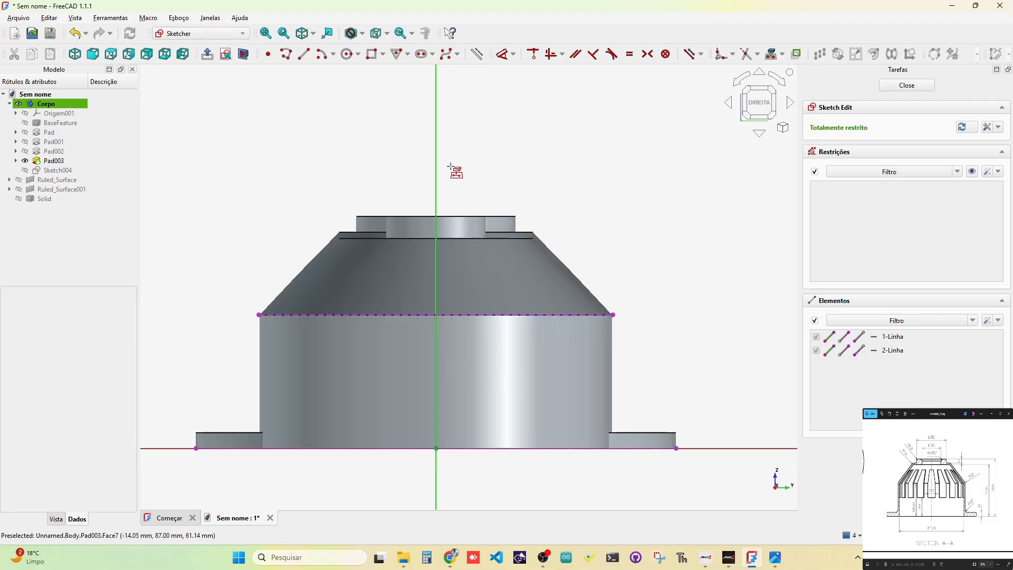
Sketch a closed six-sided slot profile across the vertical axis, with a top edge about 18 mm wide, slanted sides to the cone's lower edge and vertical sides below
left_click(288, 55)
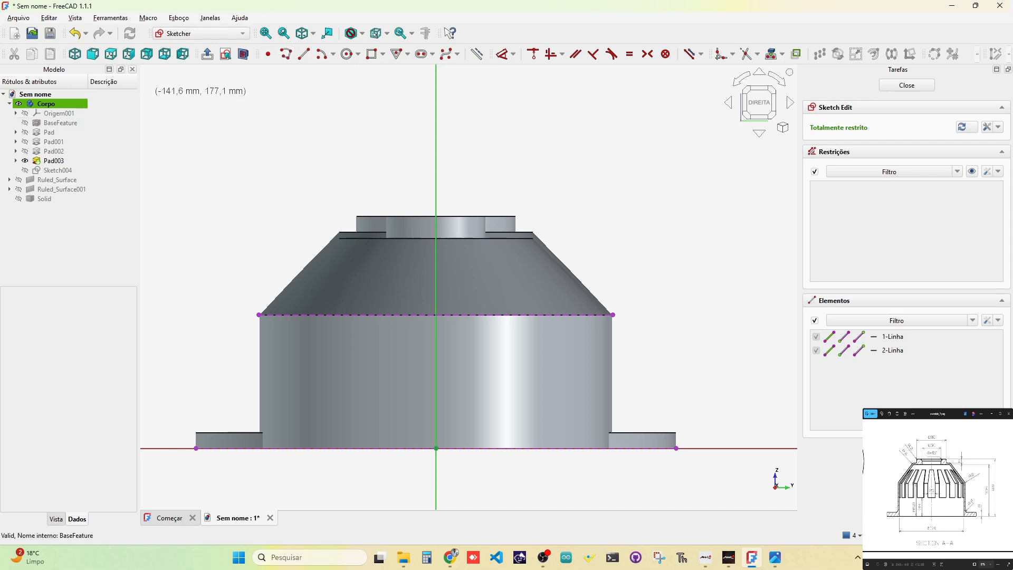
scroll(417, 280, "up", 1)
left_click(420, 280)
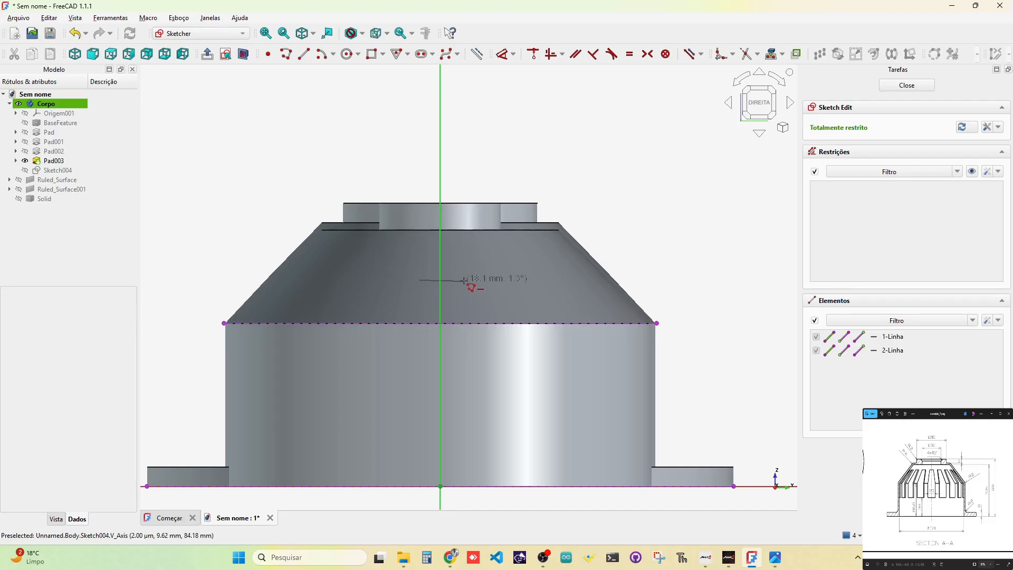
left_click(464, 278)
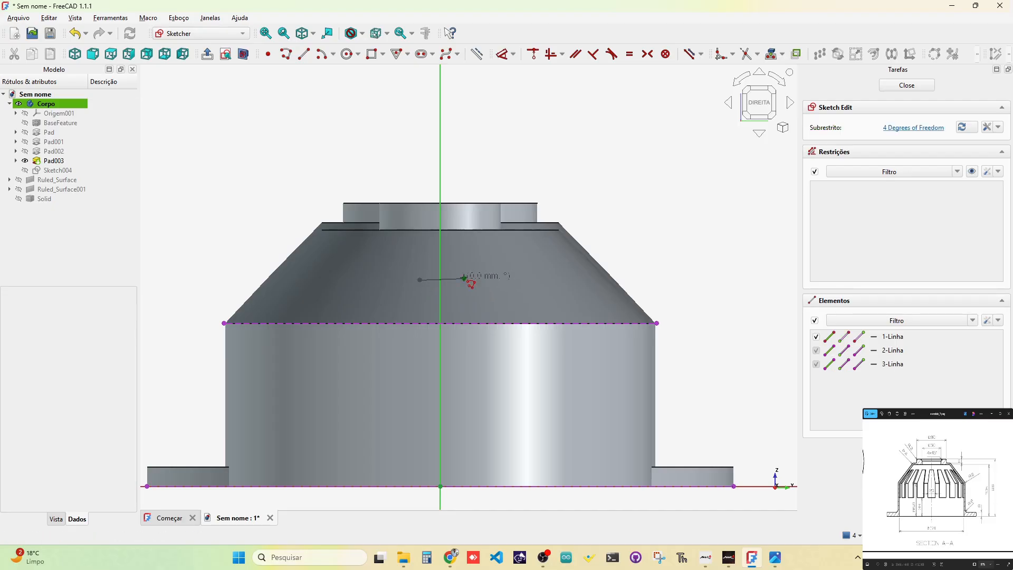
left_click(476, 323)
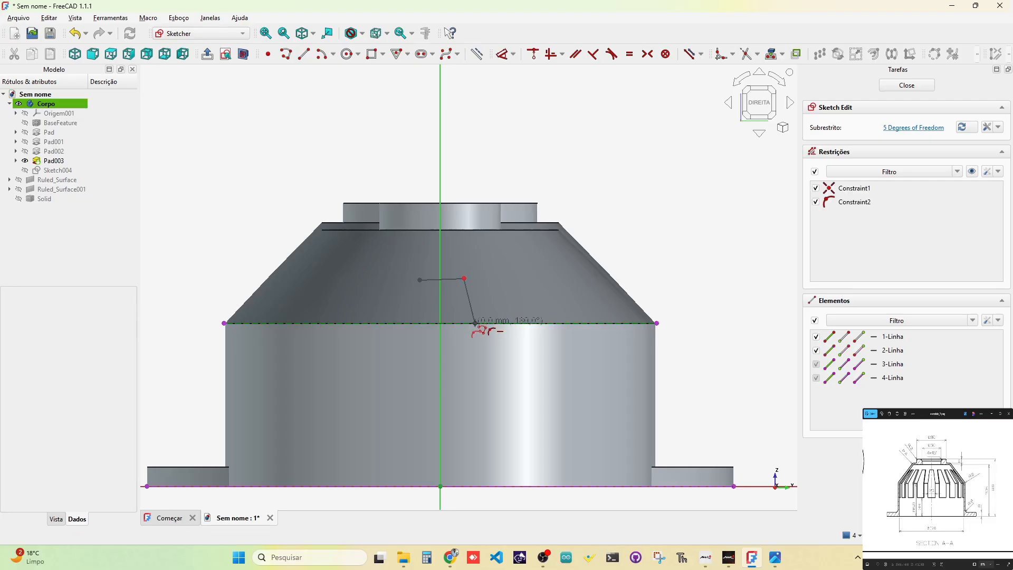
left_click(475, 387)
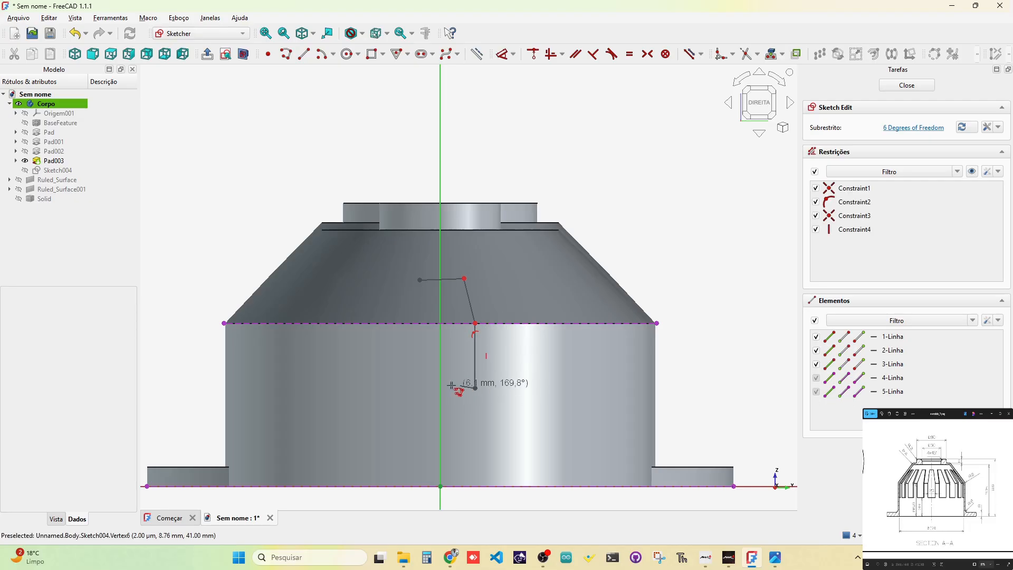
left_click(400, 388)
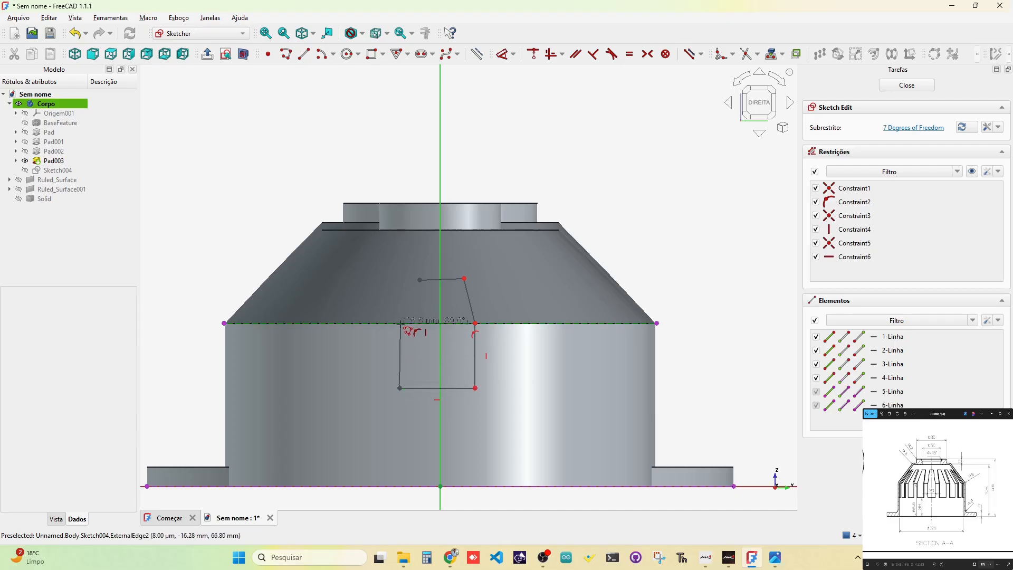
left_click(401, 323)
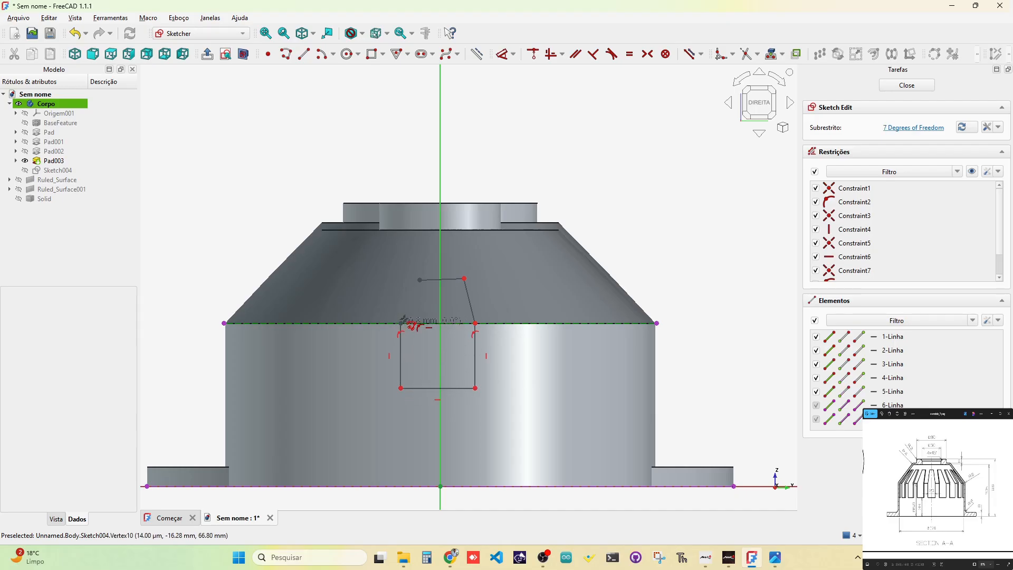
left_click(419, 279)
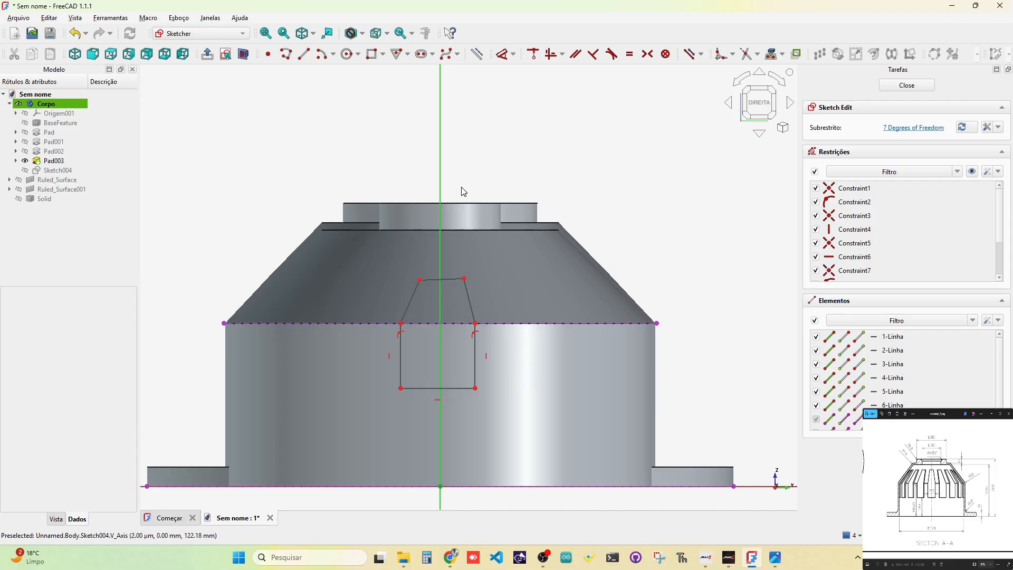
Dimension the slot profile's horizontal bottom edge to 20 mm
left_click(500, 54)
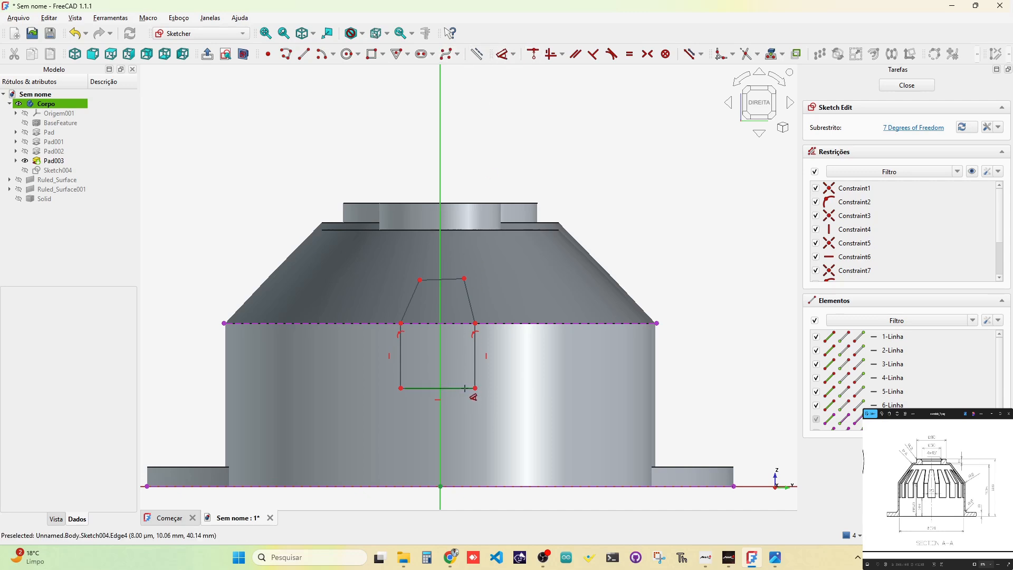
left_click(466, 394)
left_click(465, 432)
type("20")
key("Return")
Dimension the distance from the slot profile's bottom edge to the projected flange bottom edge as 38 mm
scroll(498, 366, "up", 1)
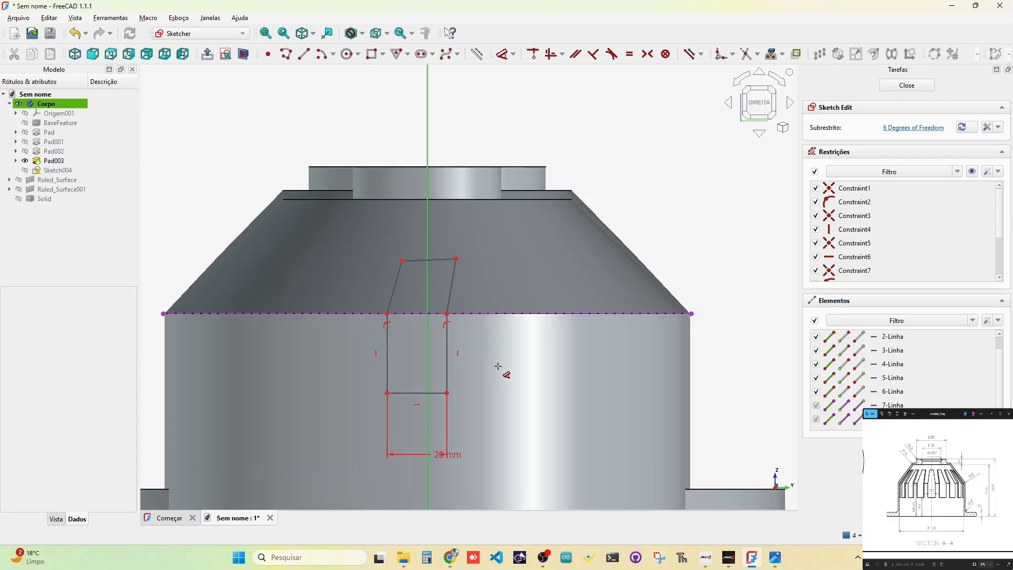
scroll(498, 366, "up", 2)
middle_click_drag(581, 406, 592, 406)
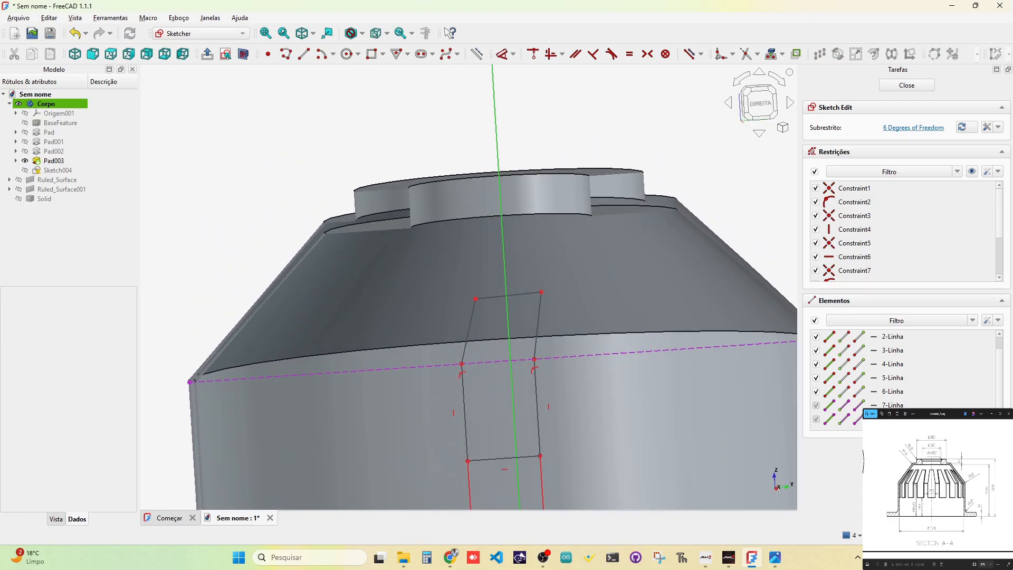
scroll(562, 410, "down", 2)
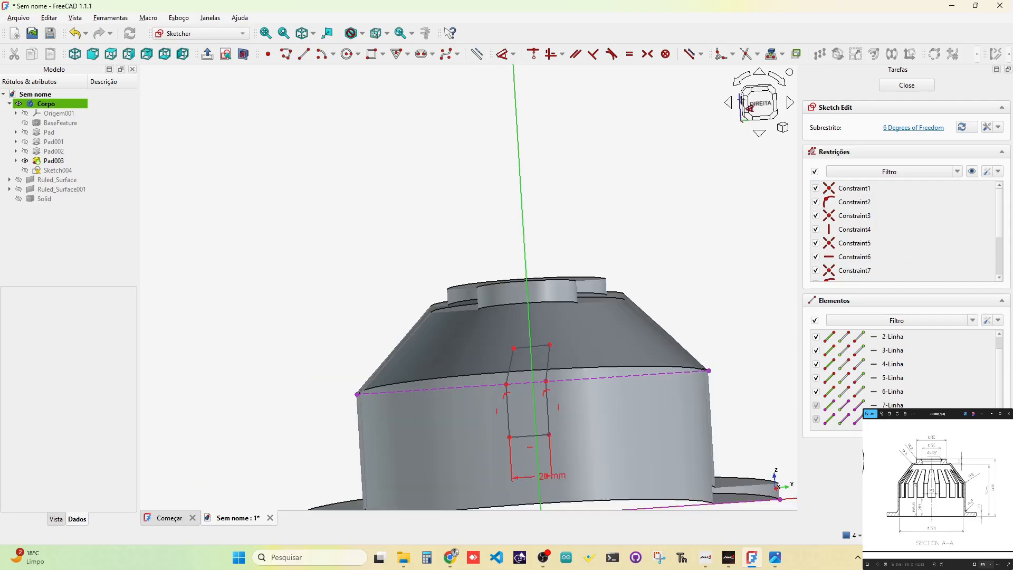
left_click(765, 102)
middle_click_drag(558, 440, 588, 332)
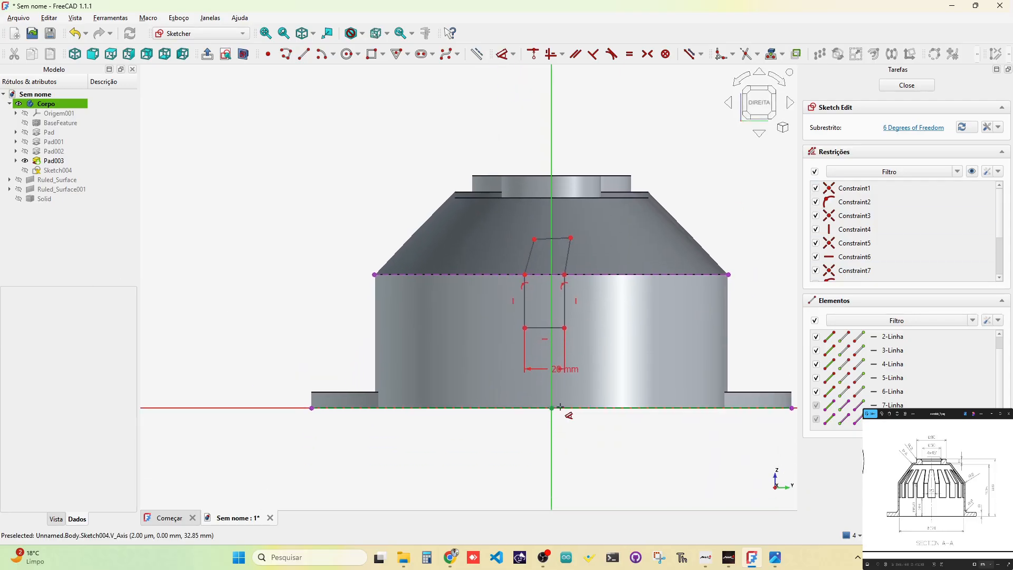
left_click(544, 329)
left_click(547, 407)
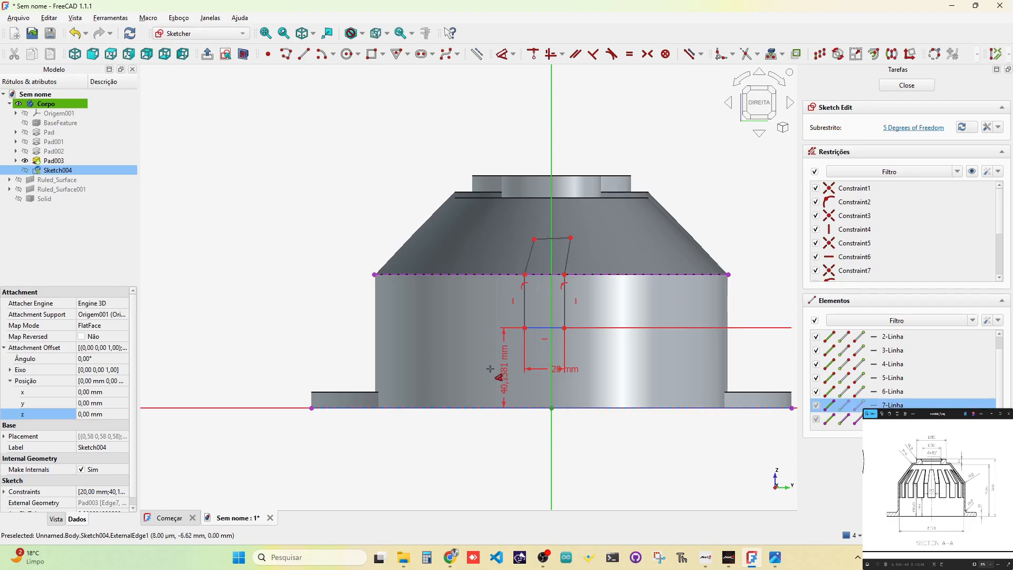
left_click(486, 375)
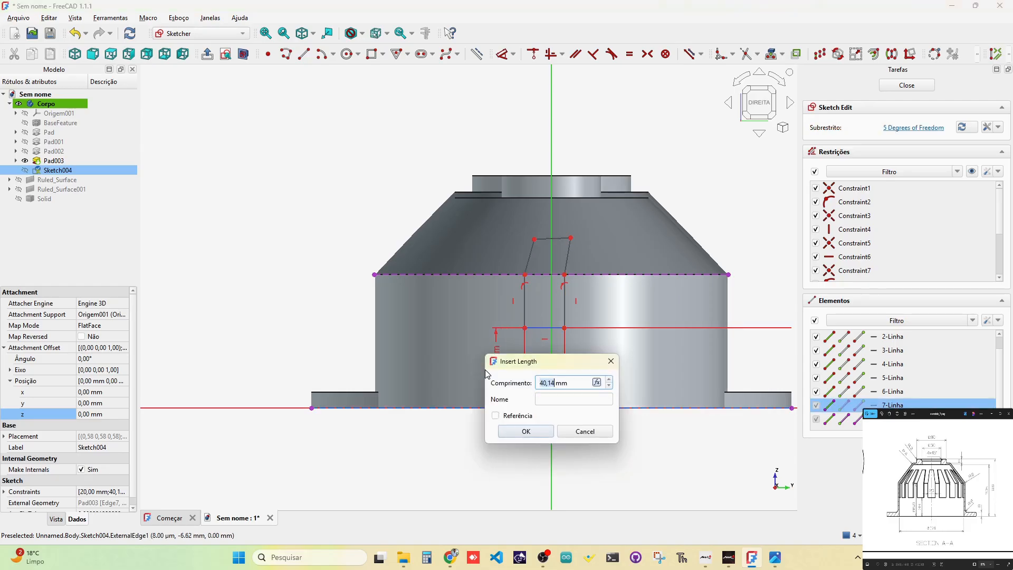
type("30")
key("Return")
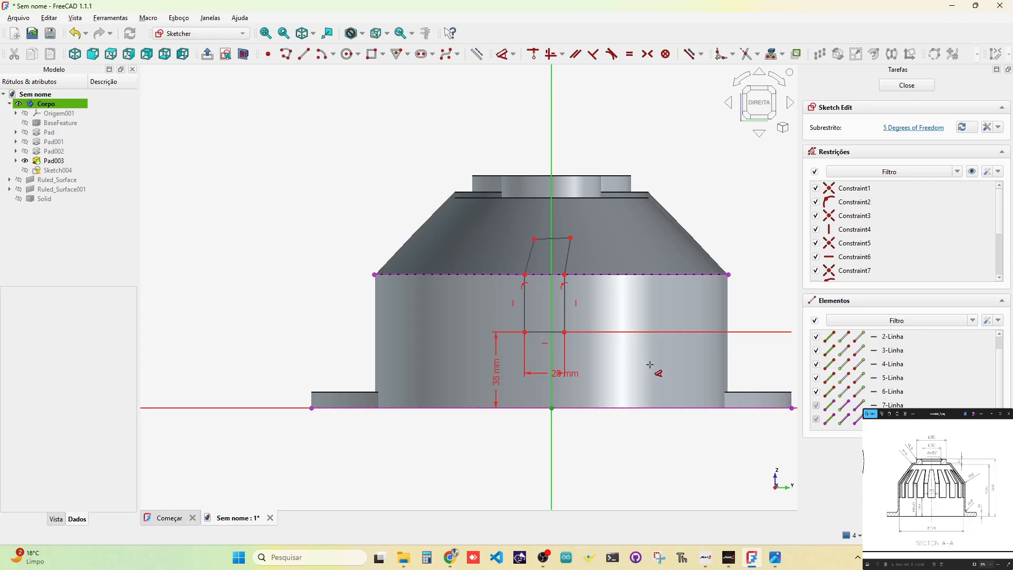
Make the two top corners of the slot profile symmetric about the vertical axis
mouse_move(667, 429)
middle_mouse_down()
mouse_move(607, 425)
mouse_move(603, 440)
middle_mouse_up()
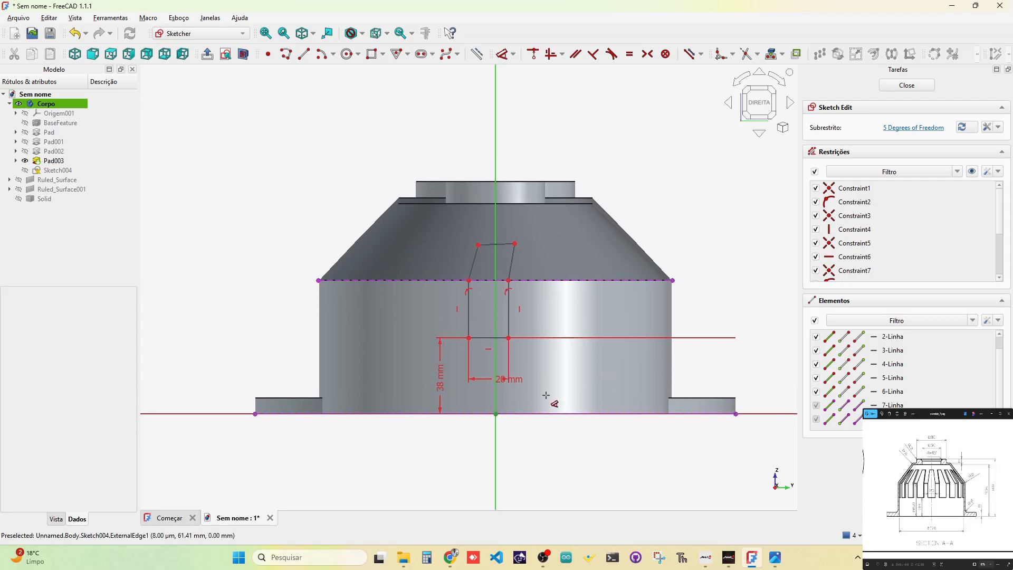
scroll(536, 327, "up", 4)
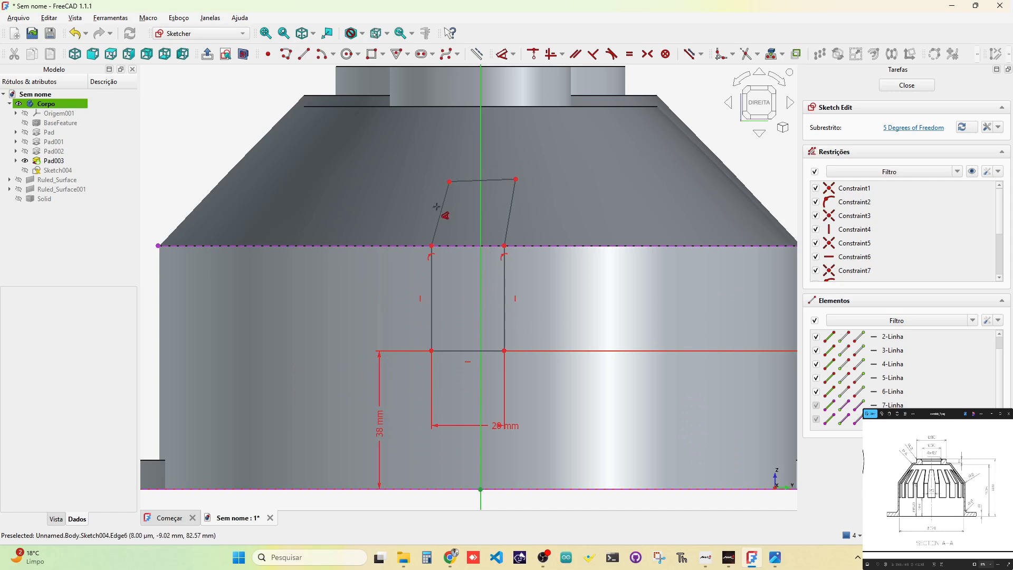
left_click(449, 183)
left_click(516, 179)
left_click(480, 161)
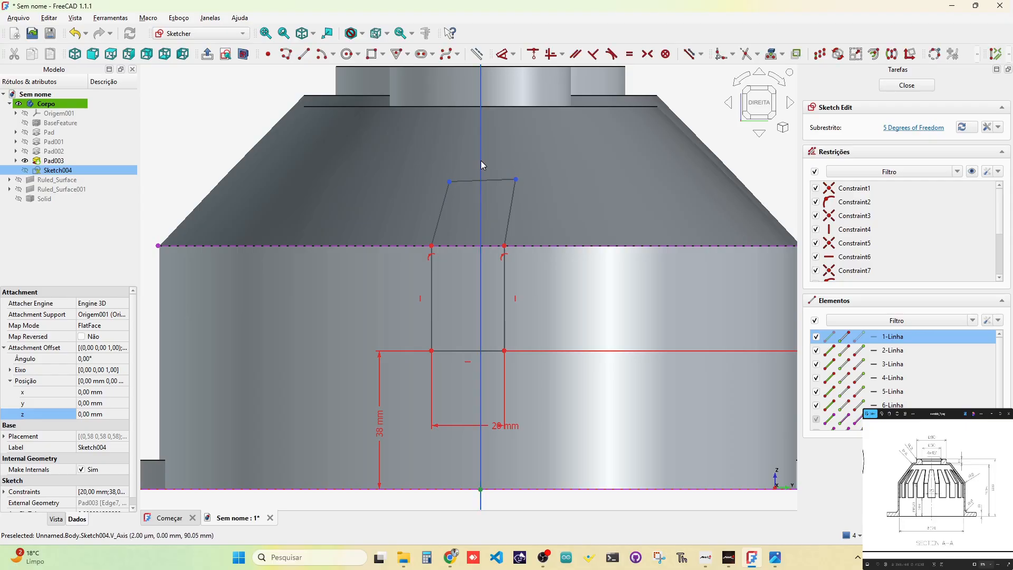
left_click(647, 53)
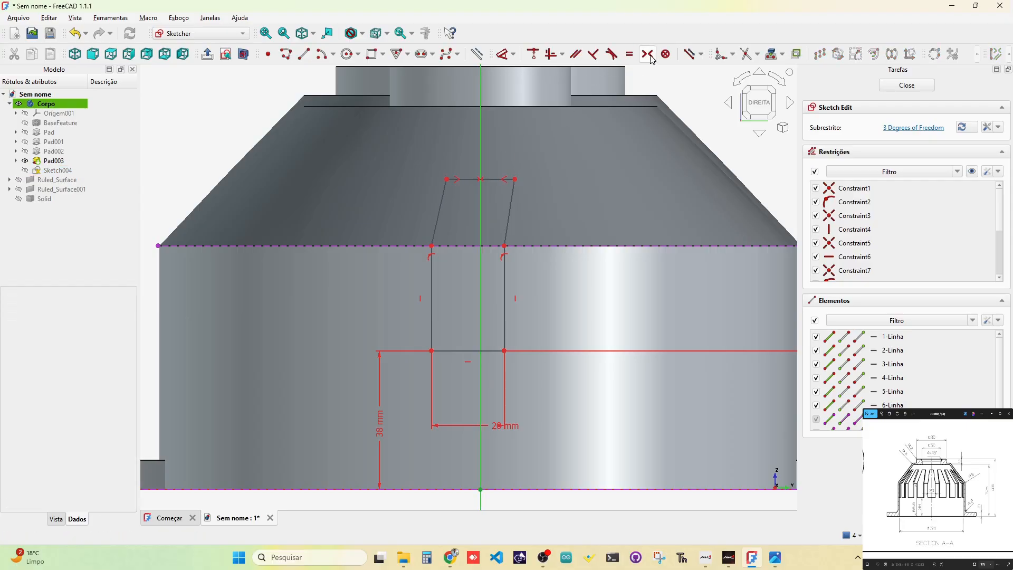
Make the two bottom corners of the slot profile symmetric about the vertical axis
left_click(503, 348)
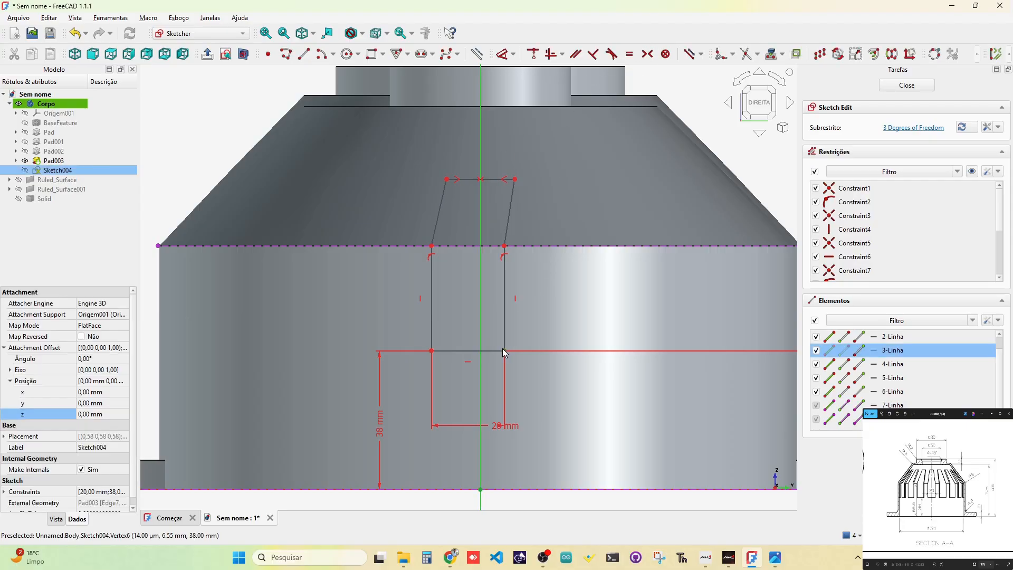
left_click(433, 351)
left_click(481, 331)
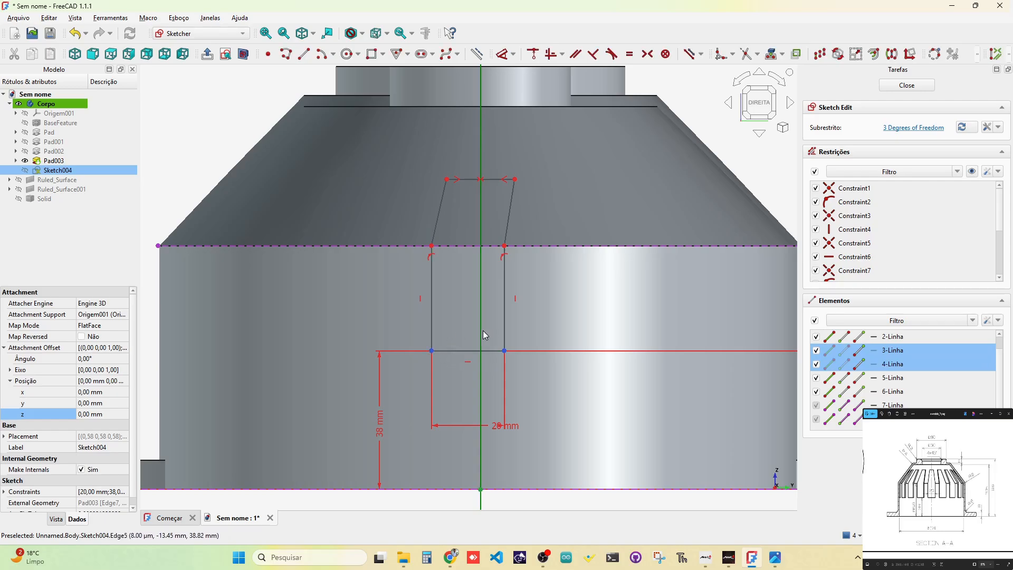
left_click(652, 57)
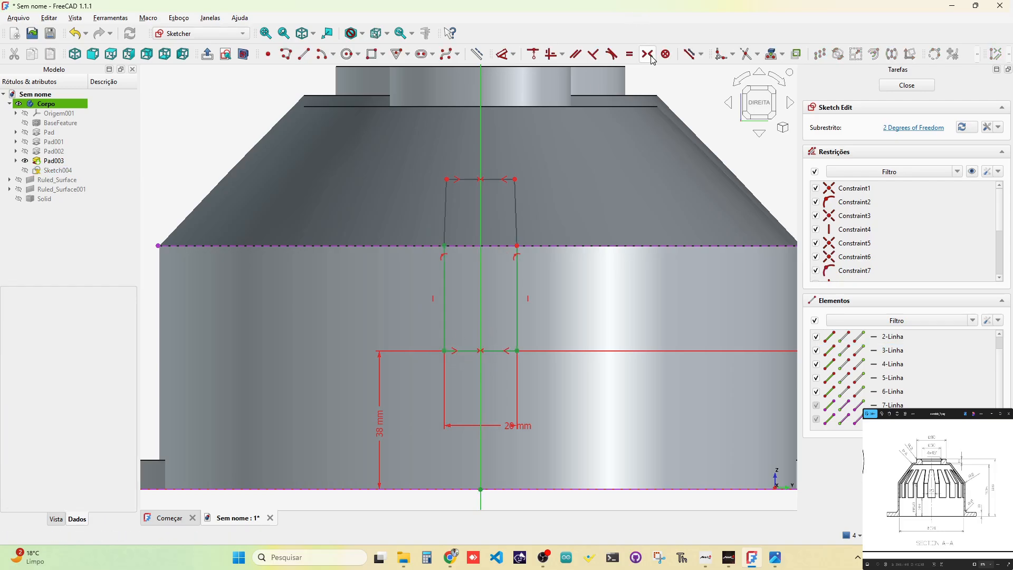
Add an angle dimension between the slot profile's left slanted side and the vertical axis
left_click(444, 217)
left_click(480, 220)
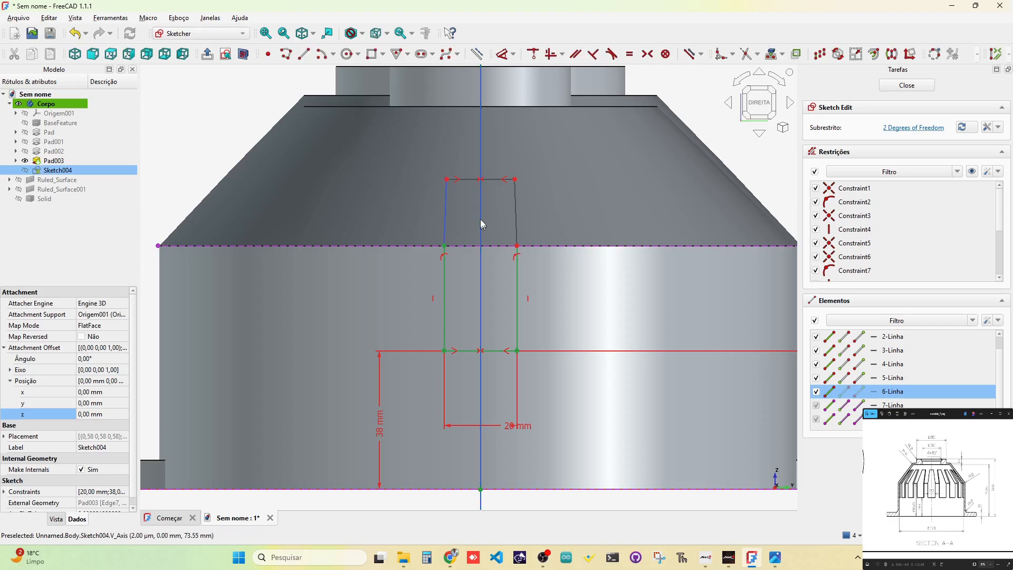
left_click(502, 54)
left_click(478, 223)
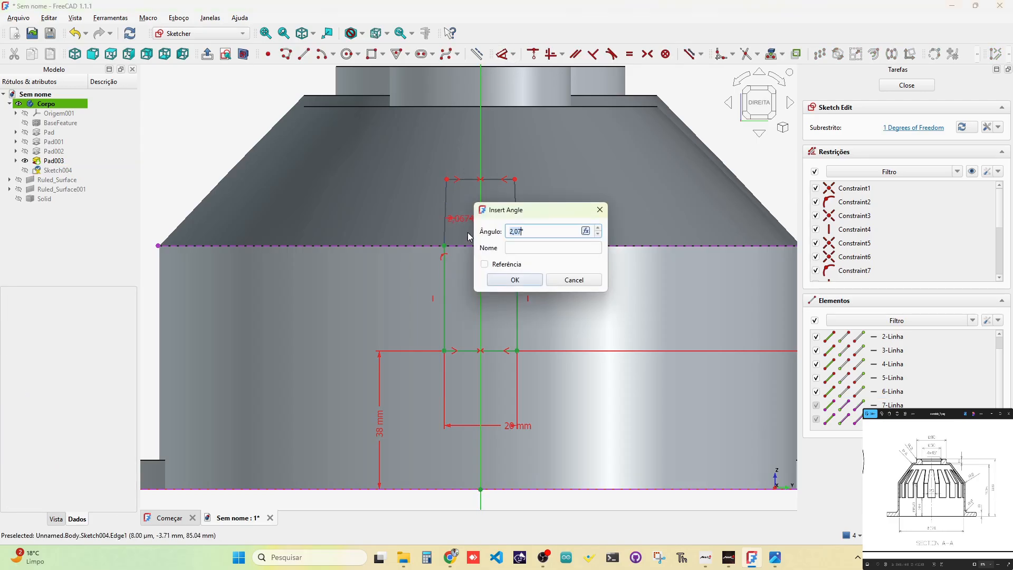
key("Return")
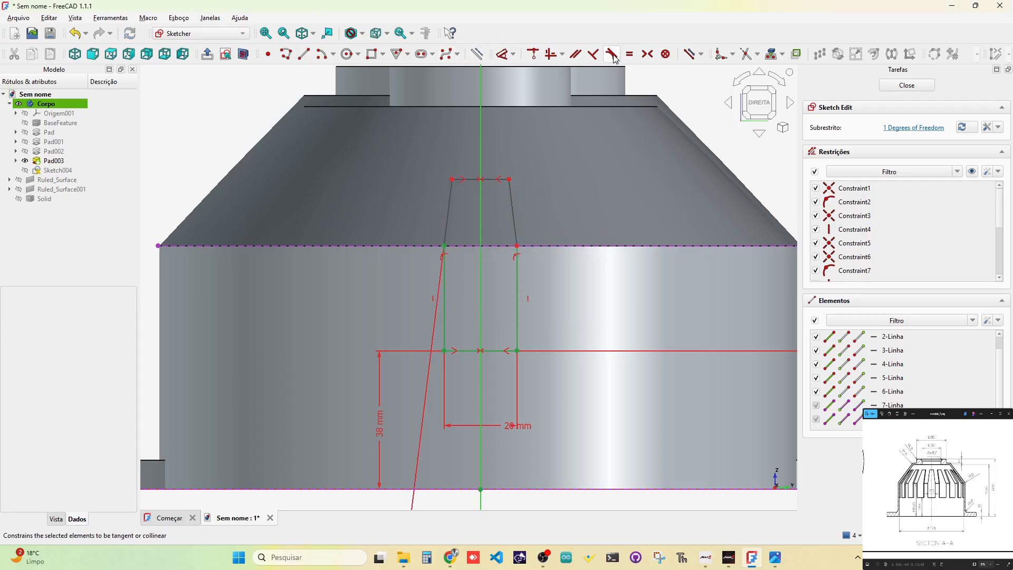
Try to apply an Equal constraint to the slot profile's two slanted sides
left_click(630, 53)
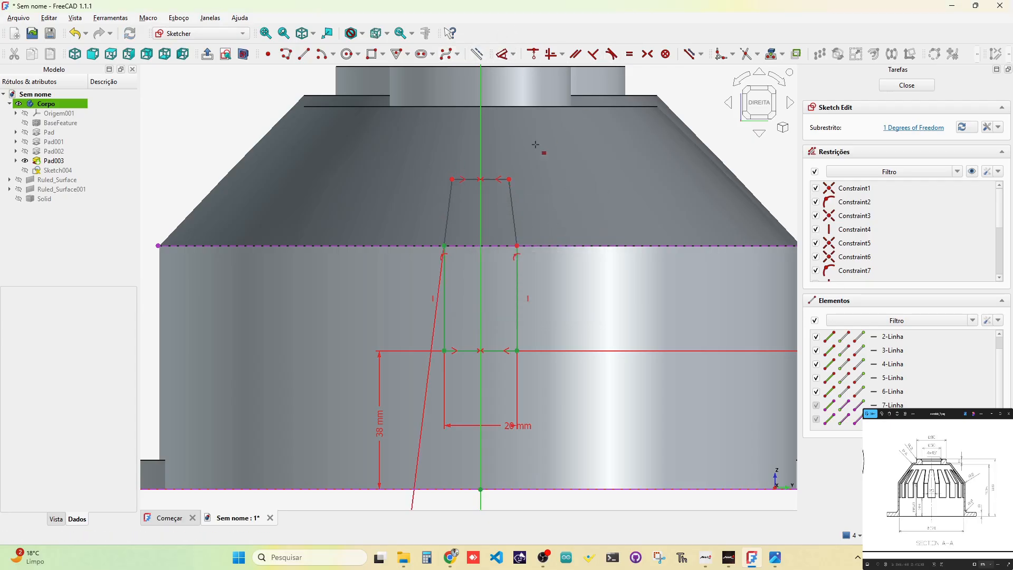
left_click(452, 215)
left_click(516, 221)
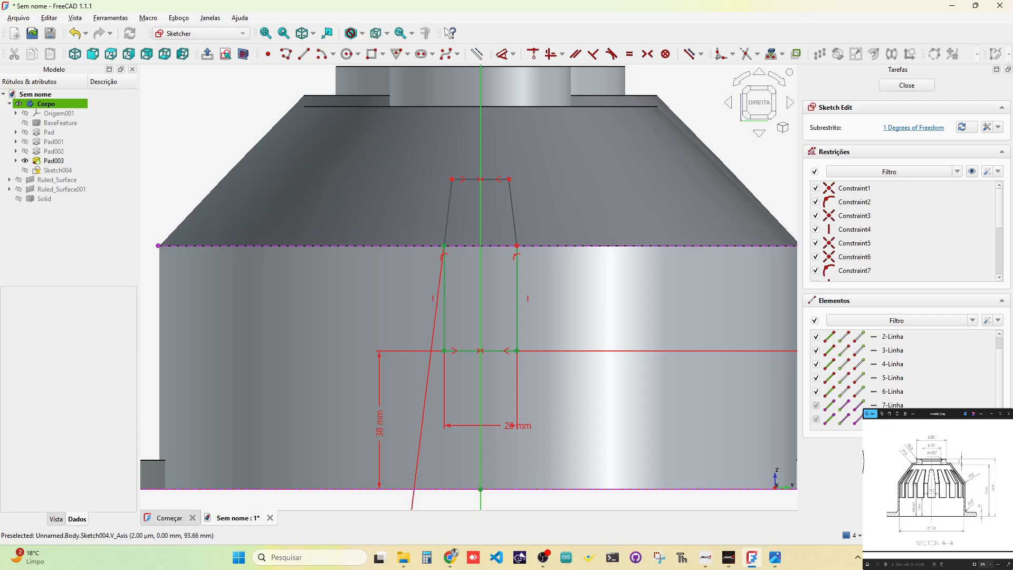
Try to dimension the height between the cone's lower edge line and the slot profile's top edge, and undo the attempt
key("alt+Tab")
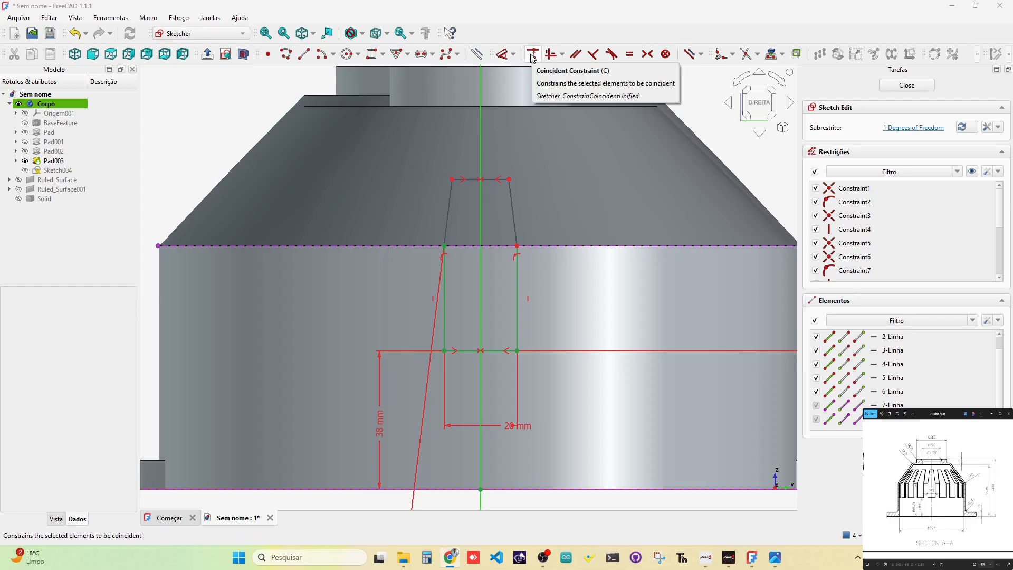
left_click(513, 53)
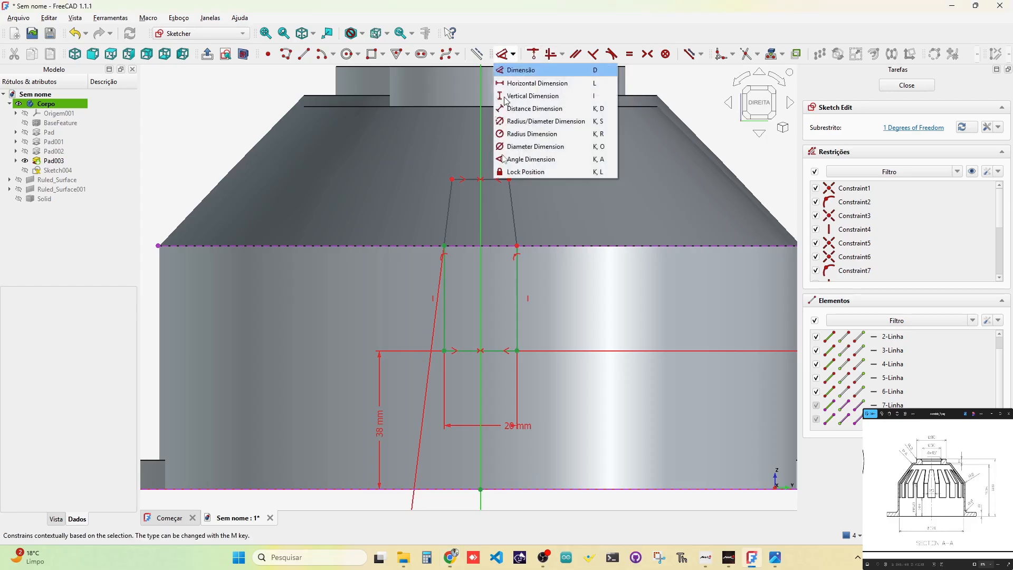
left_click(474, 257)
left_click(500, 56)
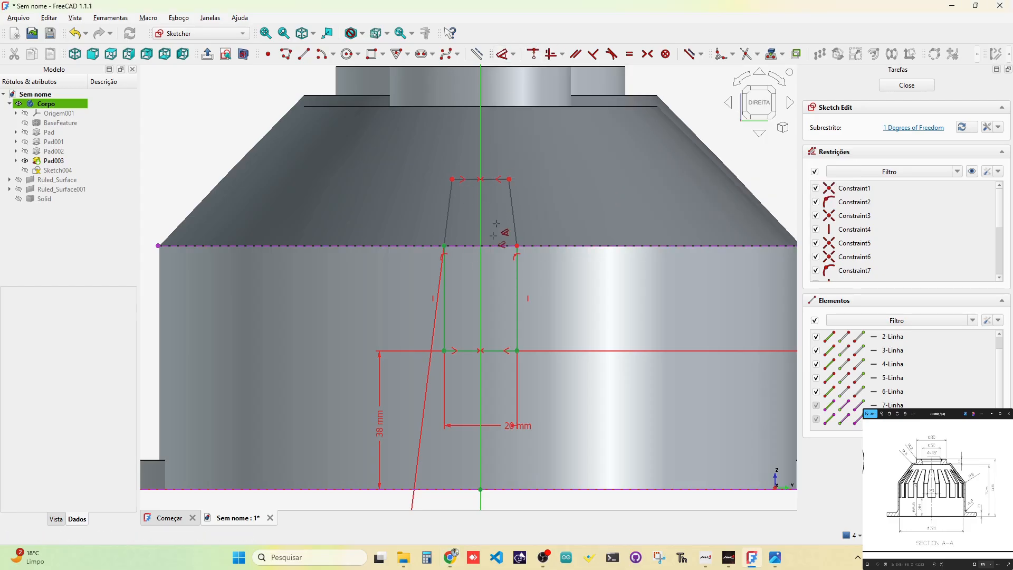
left_click(468, 246)
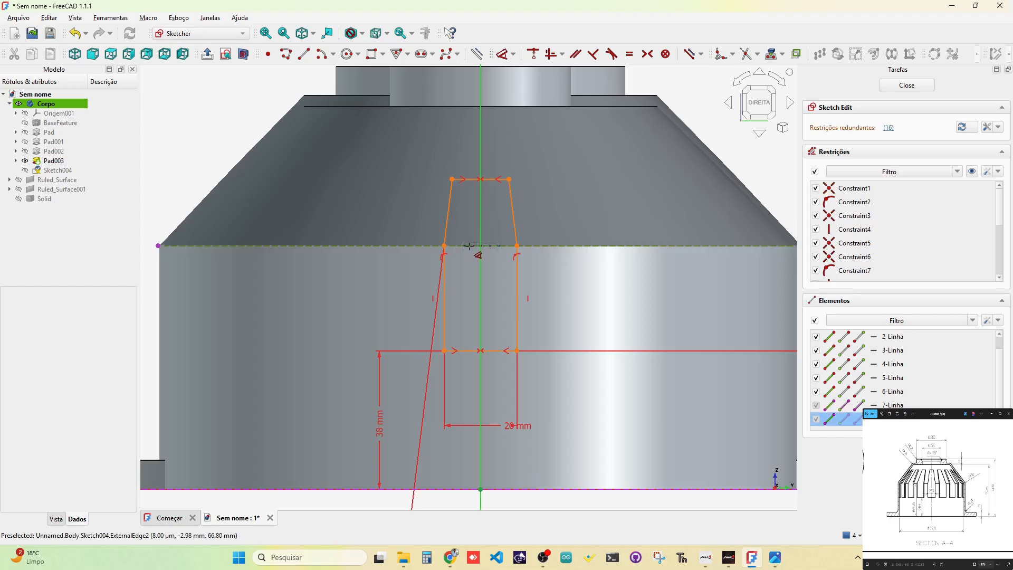
left_click(471, 179)
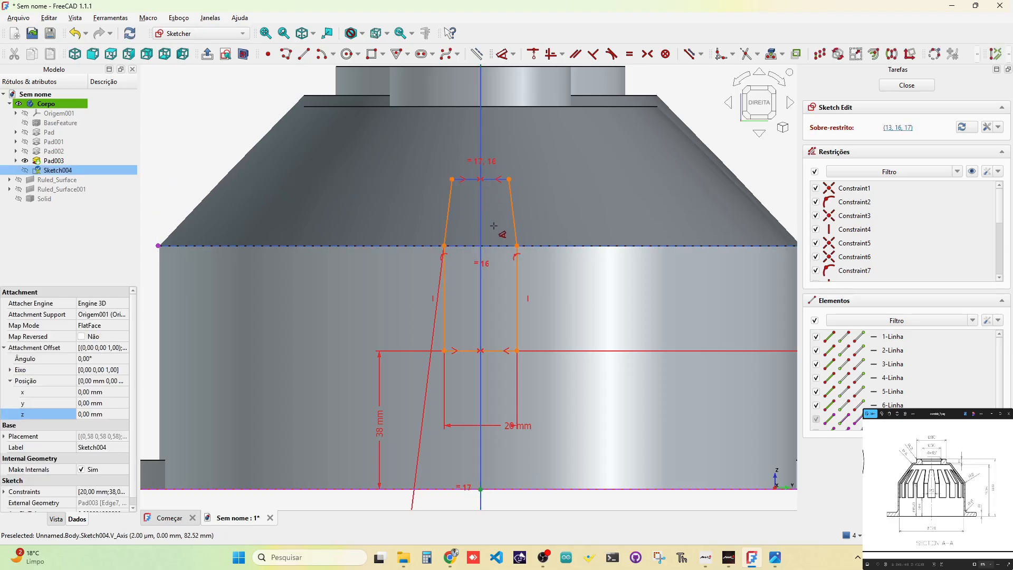
key("Escape")
key("ctrl+z")
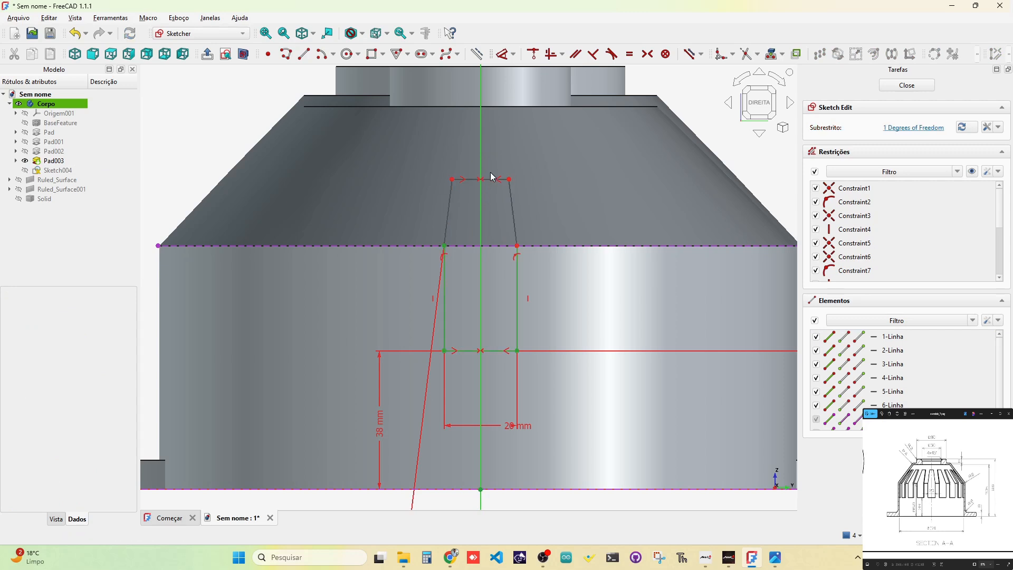
Dimension the slot profile's top edge at 25.5 mm above the cone's lower edge line
scroll(530, 88, "up", 5)
scroll(527, 80, "down", 4)
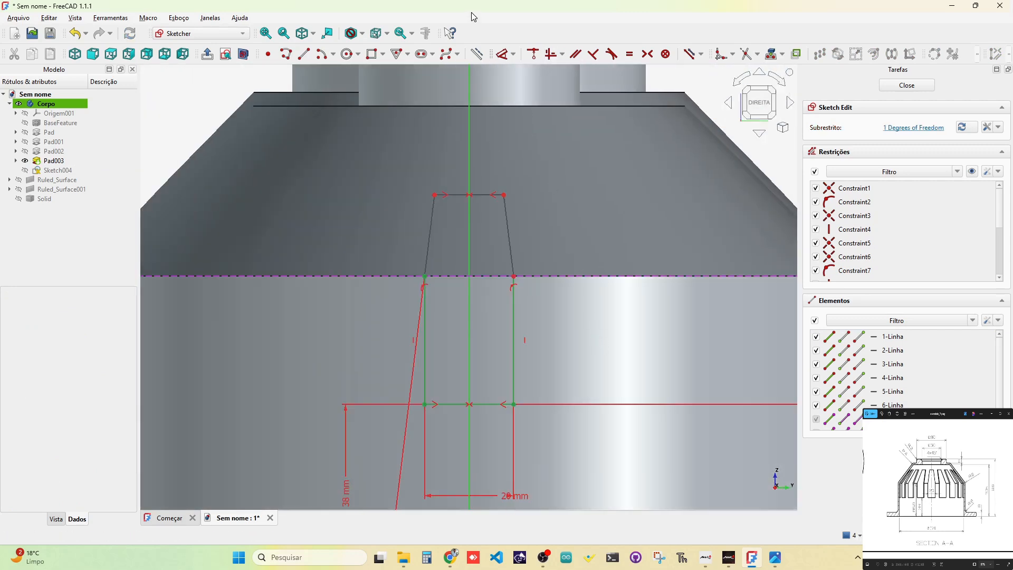
left_click(502, 53)
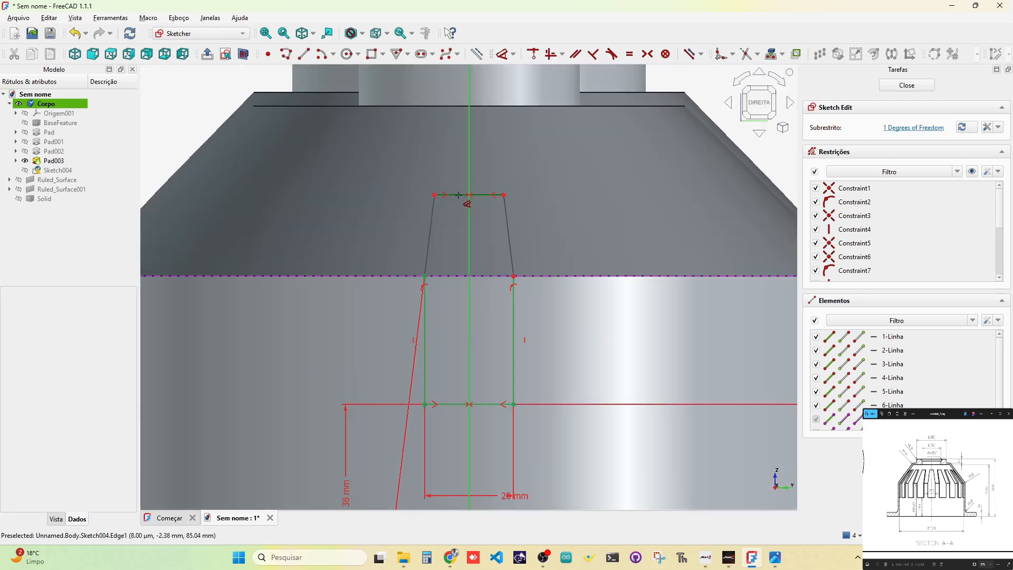
left_click(458, 196)
left_click(453, 275)
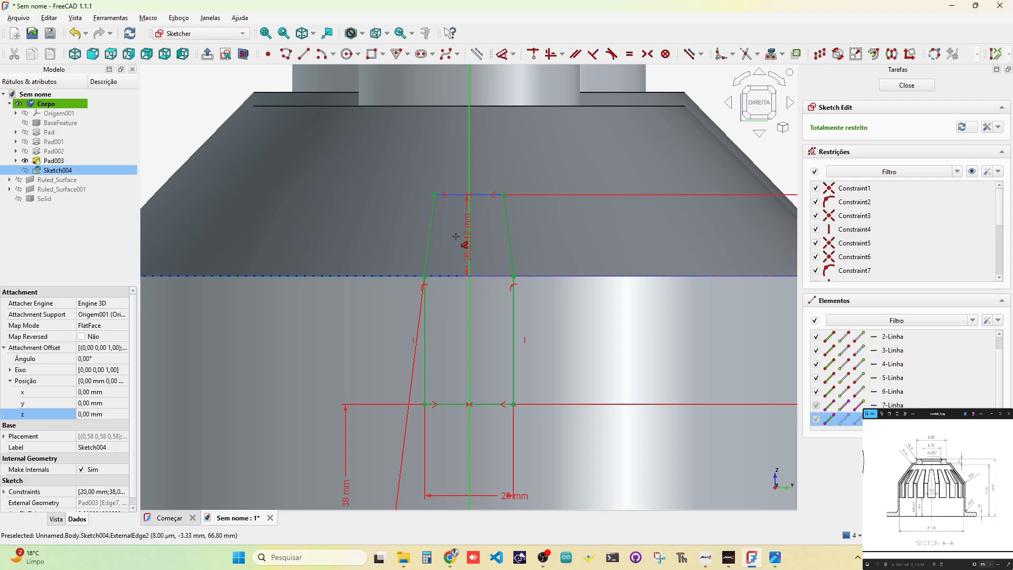
left_click(455, 236)
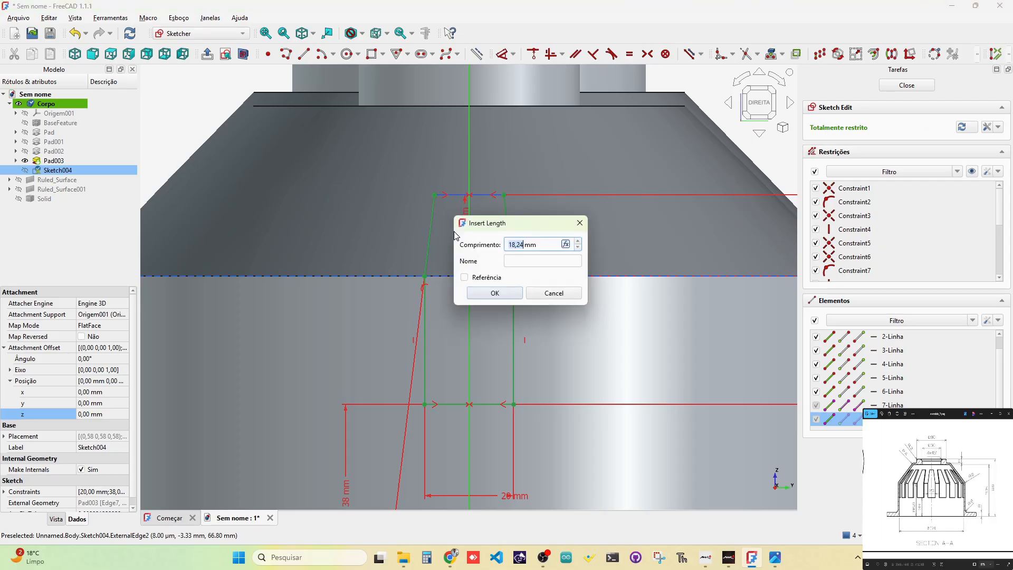
type("25,5")
key("Return")
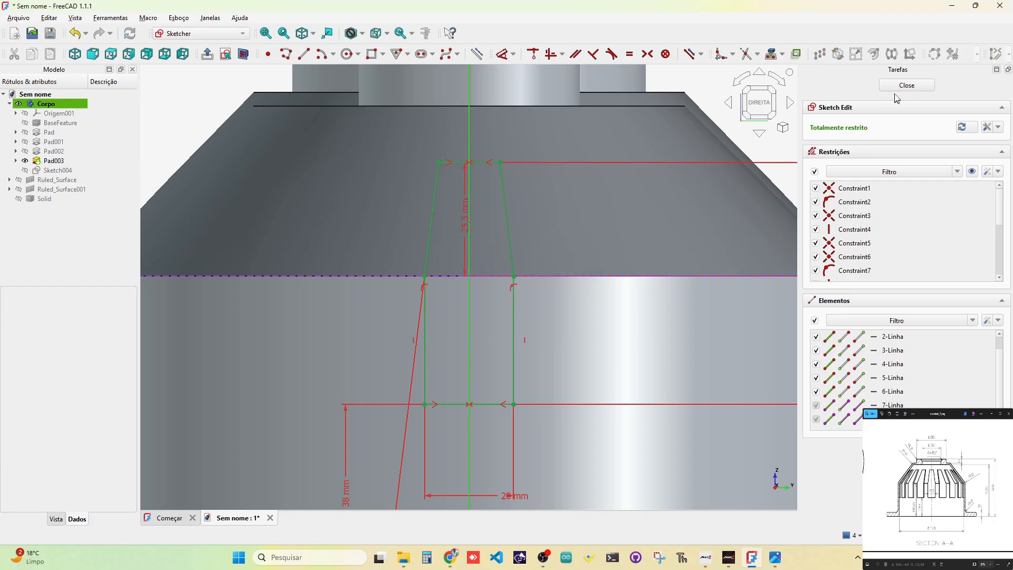
Reposition the 20 mm width dimension below the slot profile and bring the 7° angle dimension inside its tapered part
scroll(732, 228, "down", 5)
middle_click_drag(695, 422, 566, 437)
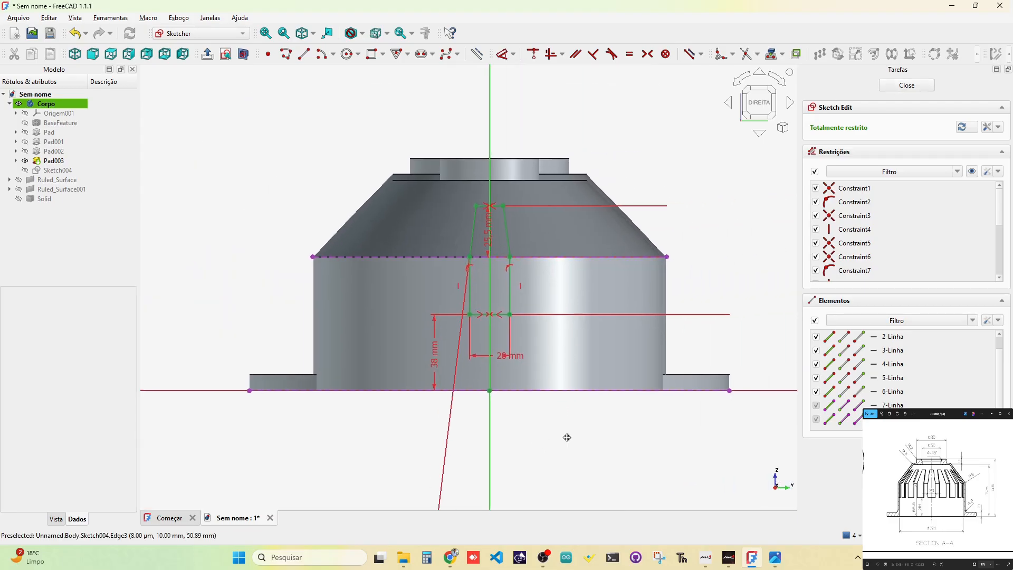
scroll(538, 370, "up", 4)
left_click_drag(453, 341, 410, 314)
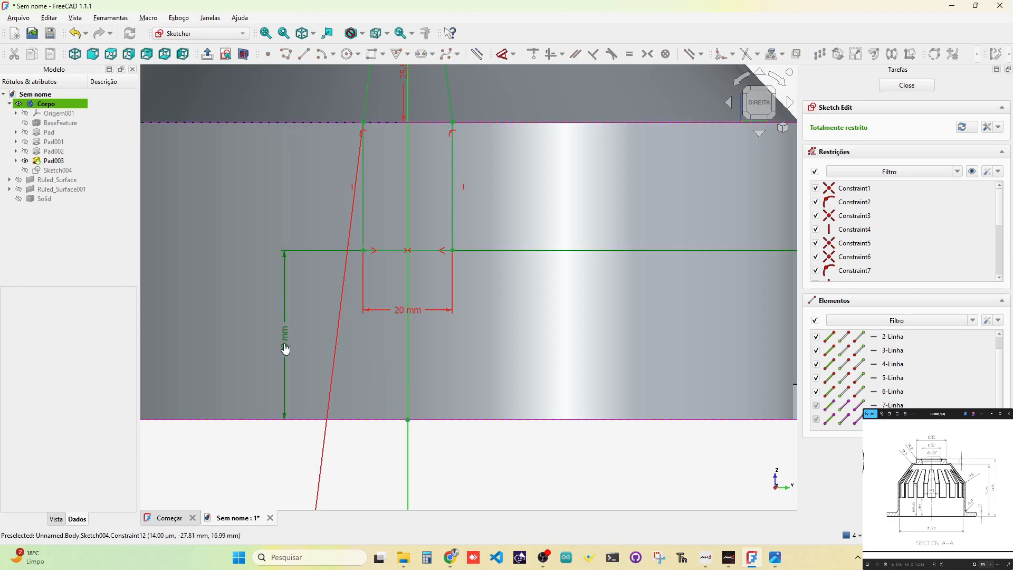
scroll(603, 186, "down", 2)
scroll(564, 258, "down", 6)
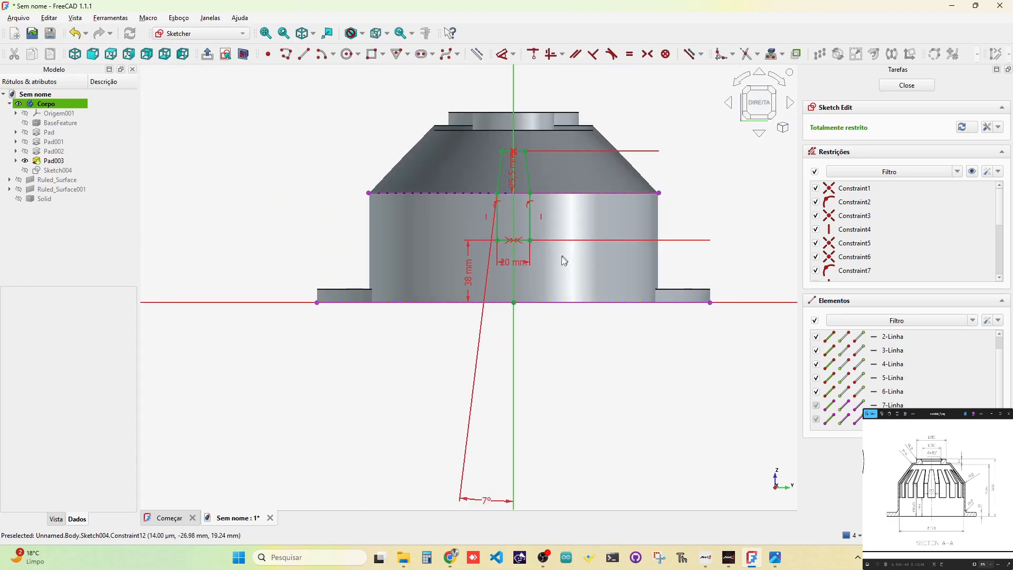
mouse_move(525, 354)
left_mouse_down()
mouse_move(560, 159)
mouse_move(532, 211)
left_mouse_up()
scroll(530, 210, "up", 5)
scroll(530, 207, "up", 4)
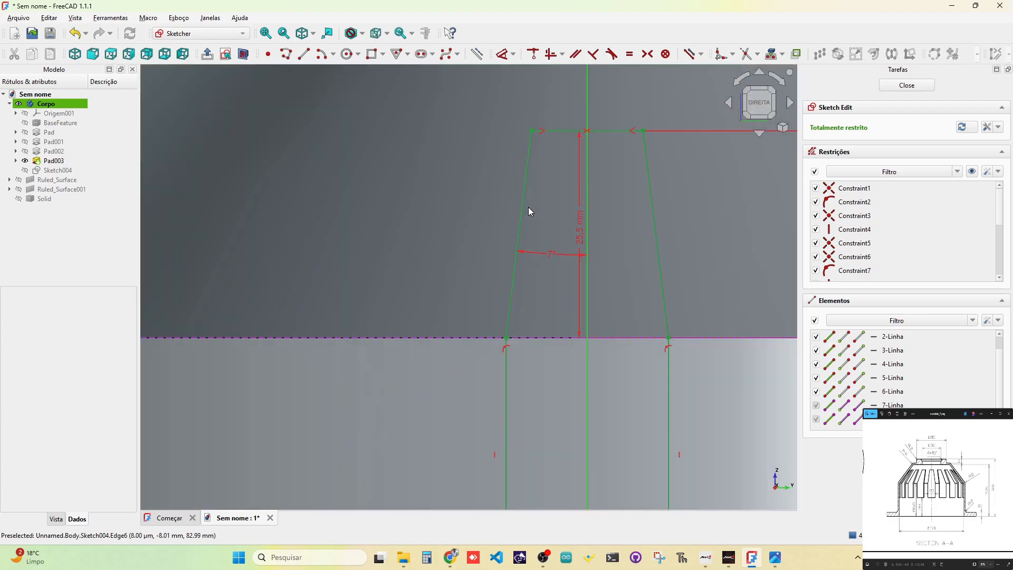
mouse_move(549, 255)
left_mouse_down()
mouse_move(548, 276)
mouse_move(550, 257)
left_mouse_up()
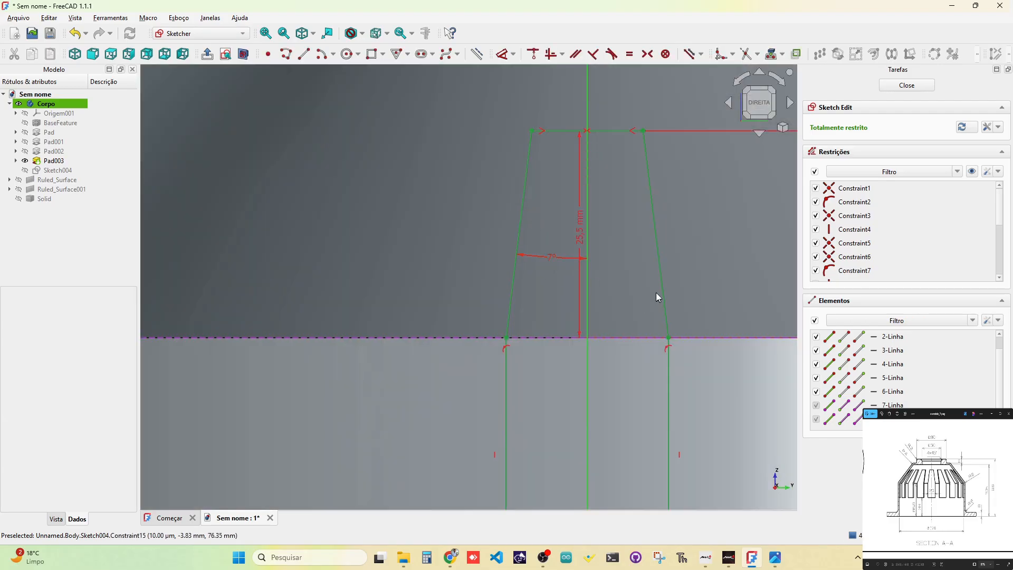
scroll(656, 292, "down", 2)
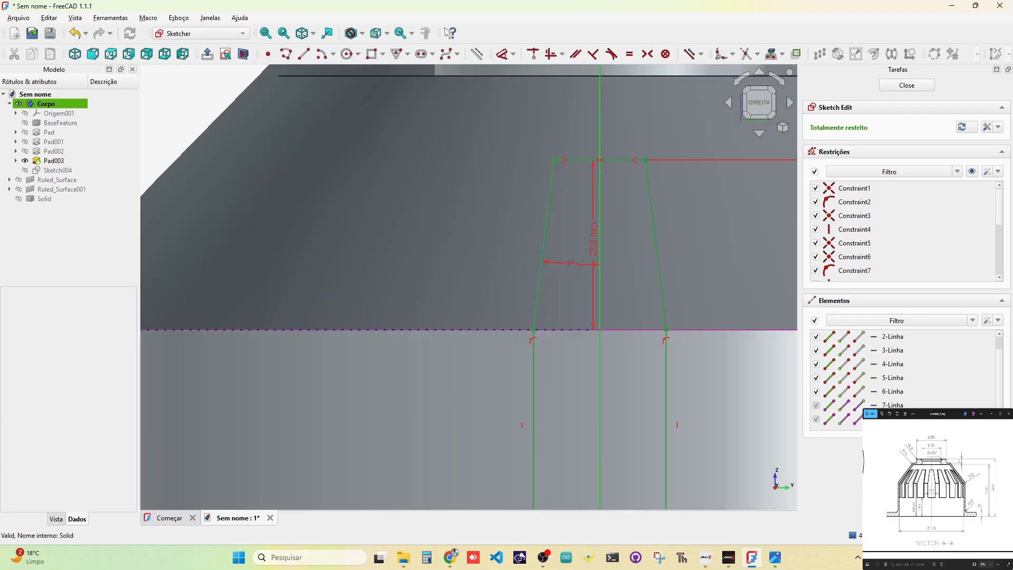
Check the slot details in the reference drawing's section and isometric views, and close the slot sketch
scroll(945, 486, "up", 1)
left_click_drag(953, 433, 935, 483)
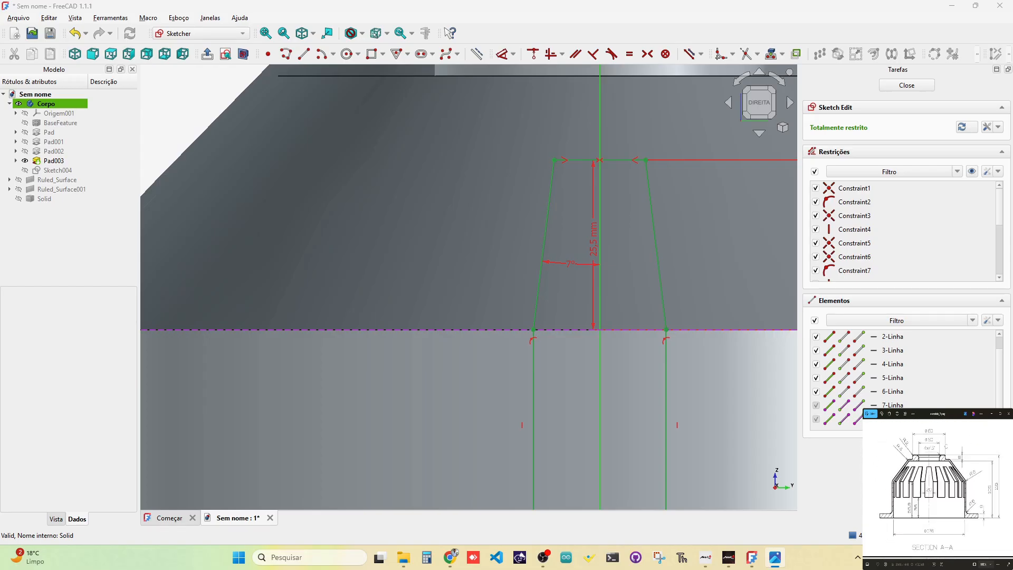
scroll(935, 484, "down", 2)
scroll(936, 484, "down", 3)
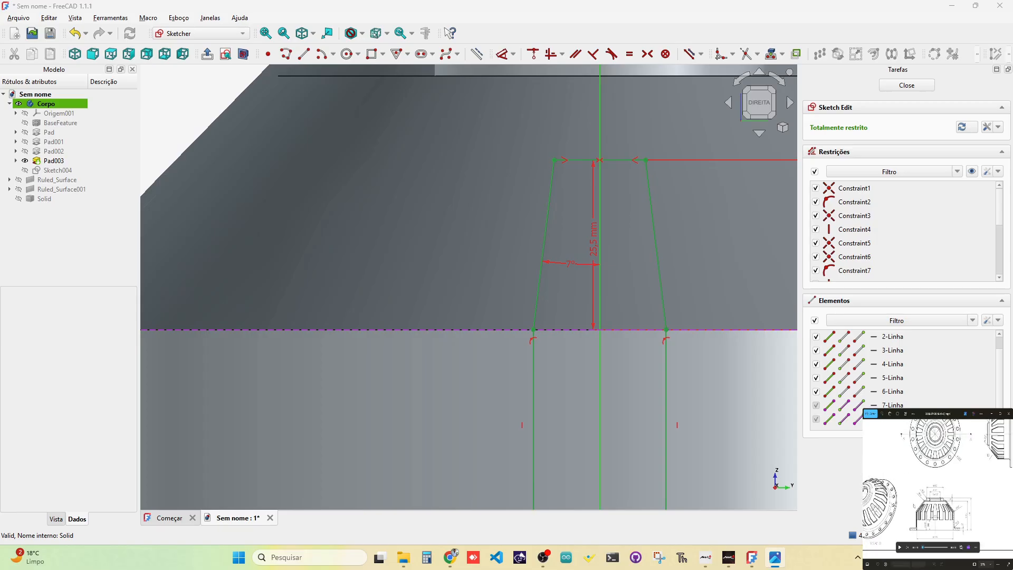
scroll(936, 483, "down", 2)
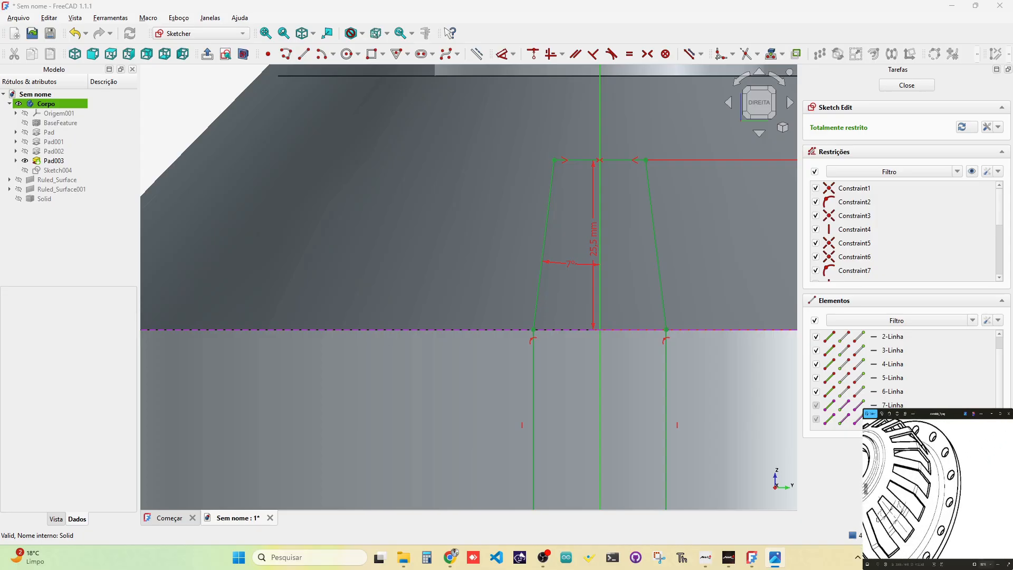
left_click(907, 84)
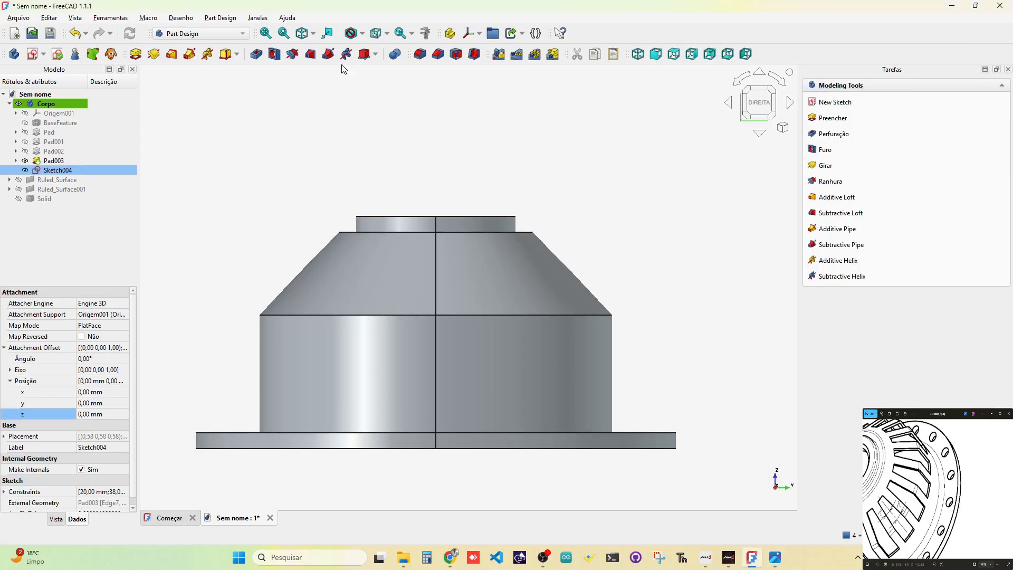
Cut the slot profile through the cover's wall with a one-sided Pocket of type Through all (Atravessando tudo)
left_click(256, 53)
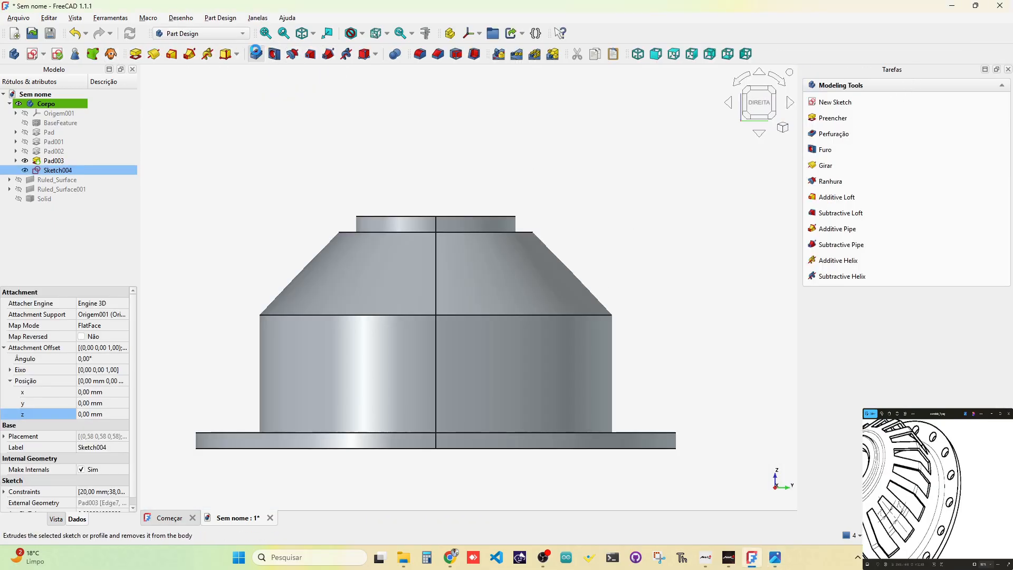
middle_click_drag(768, 301, 386, 254)
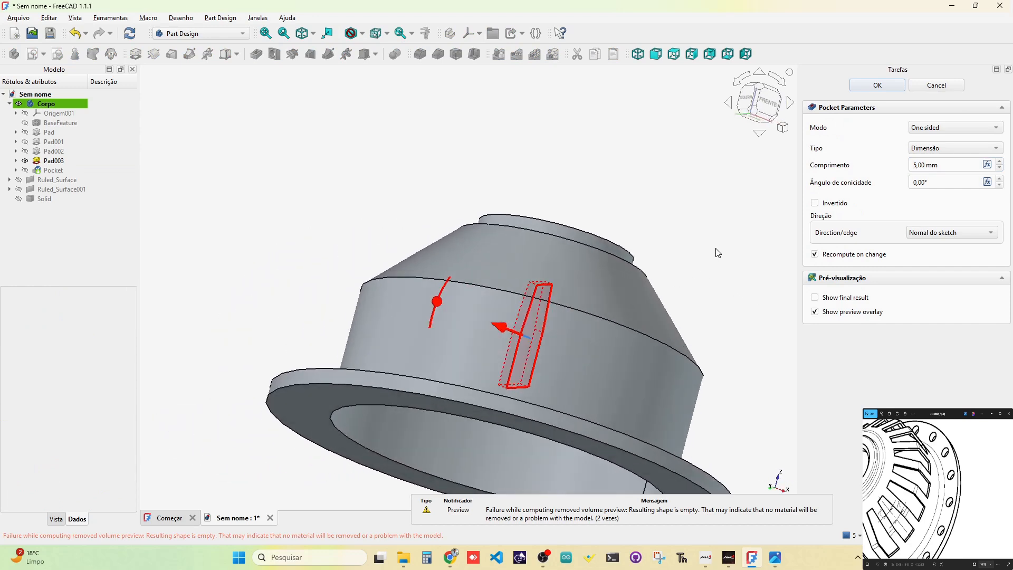
left_click(954, 149)
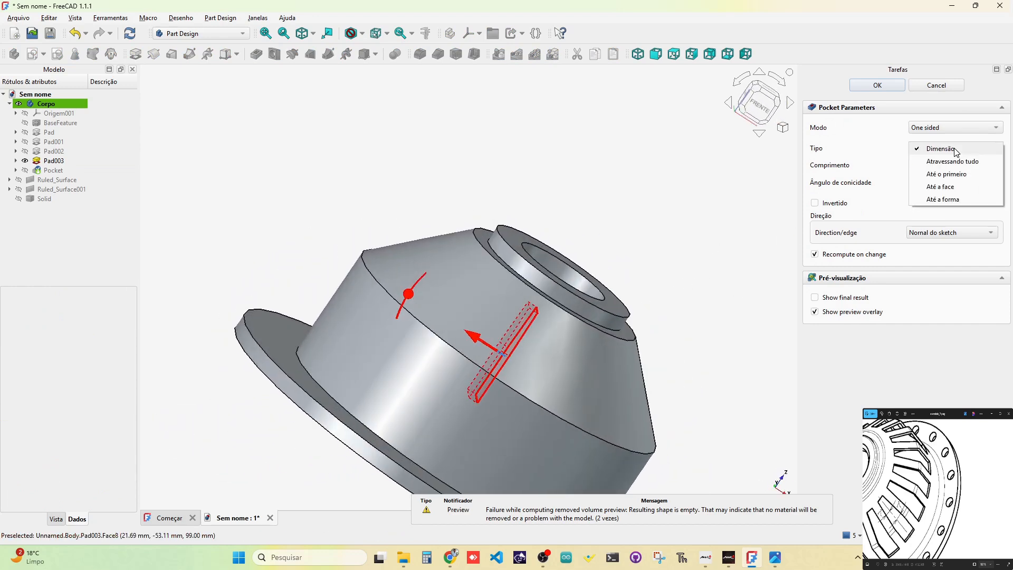
left_click(962, 163)
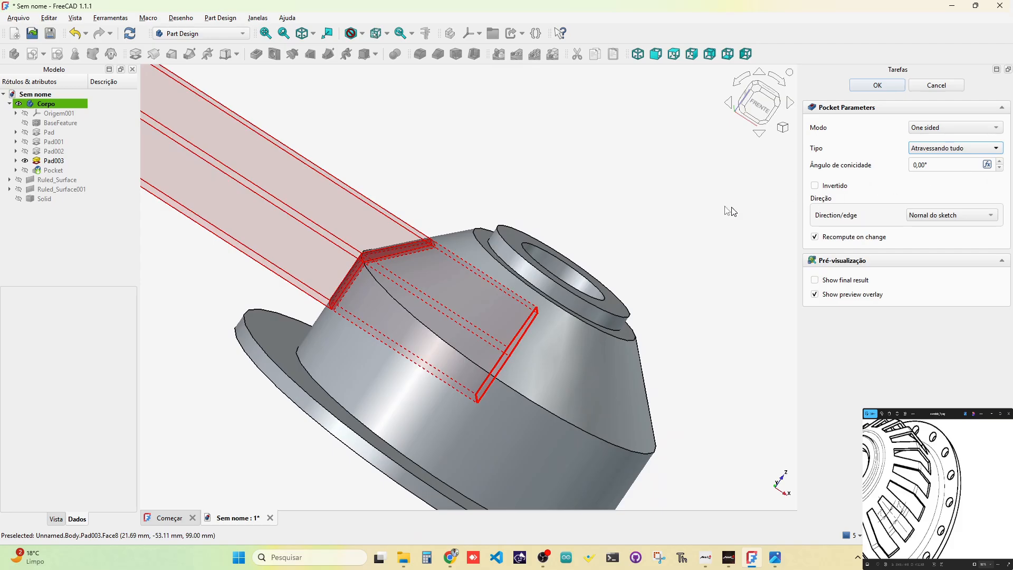
middle_click_drag(515, 135, 474, 100)
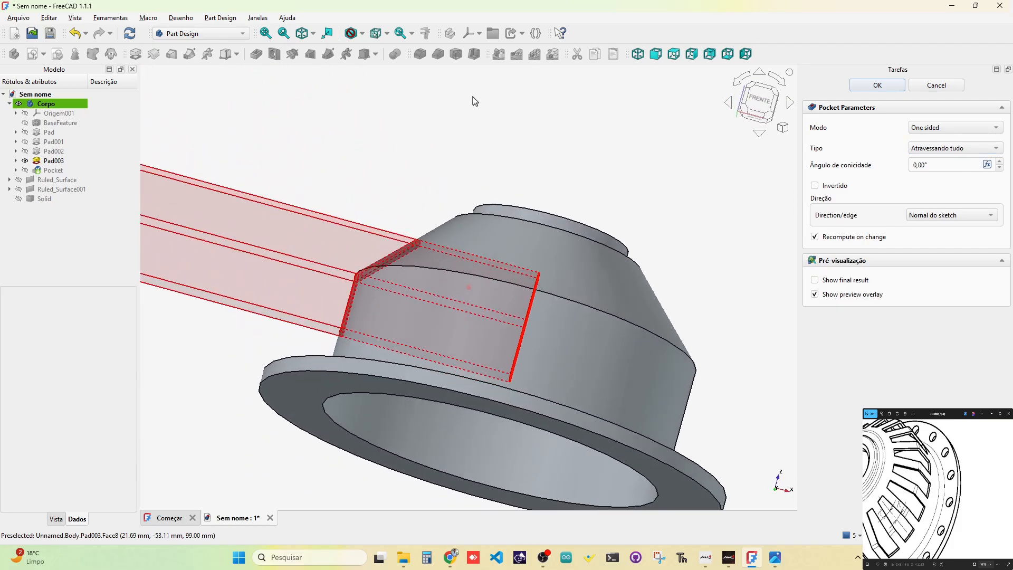
middle_click_drag(418, 343, 459, 289)
middle_click_drag(434, 197, 501, 224)
left_click(899, 91)
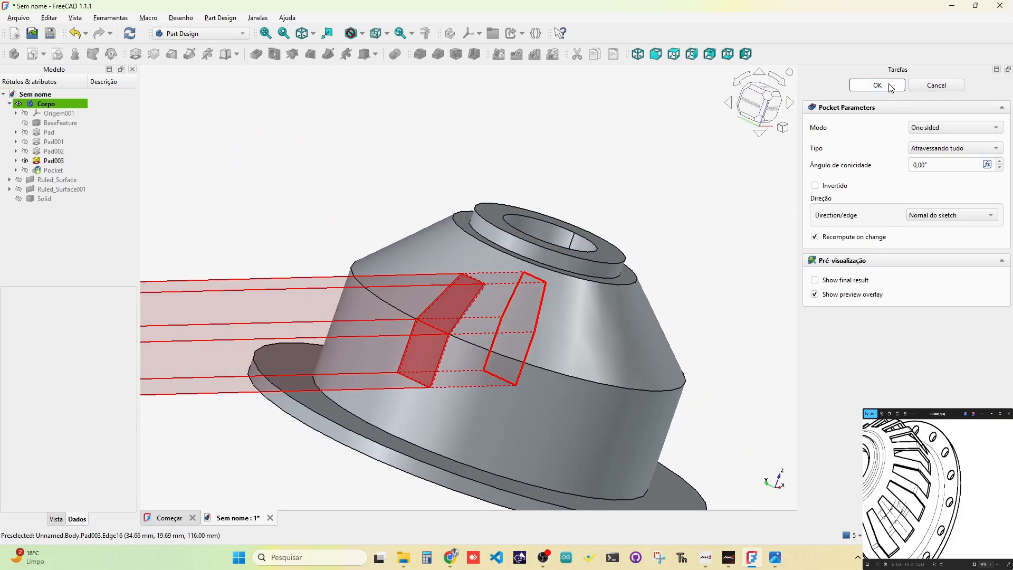
middle_click_drag(647, 176, 568, 125)
middle_click_drag(535, 369, 591, 382)
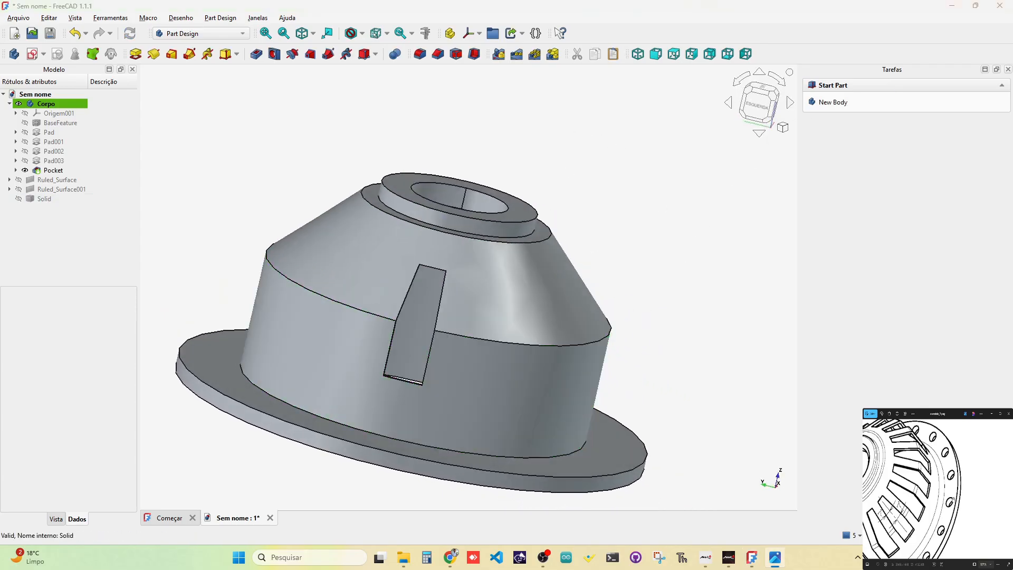
Check the slot layout in the reference drawing's top view and repeat the slot pocket 18 times over 360° around the base Z-axis
scroll(953, 498, "down", 3)
left_click(867, 489)
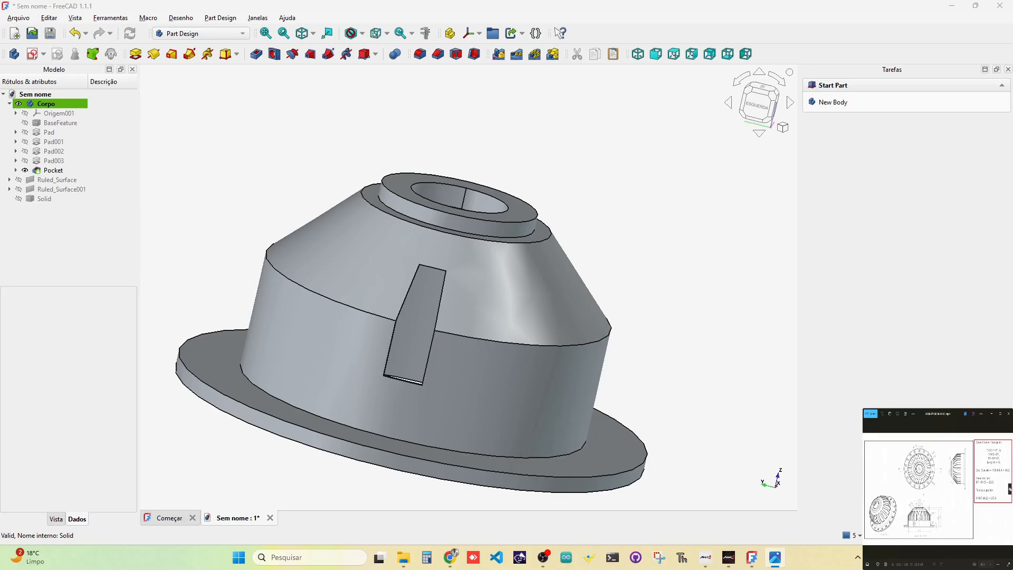
left_click(1009, 489)
scroll(933, 497, "up", 2)
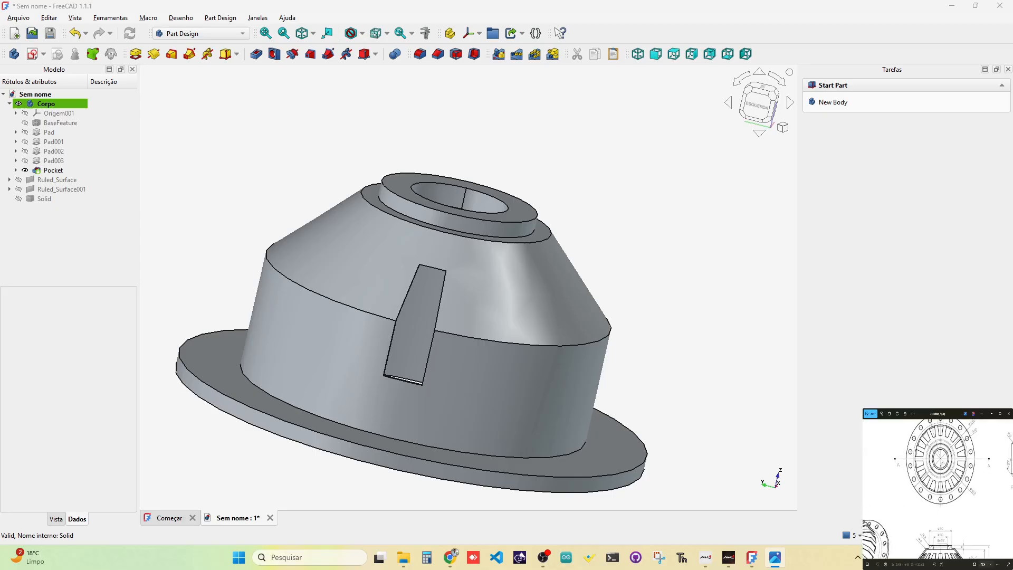
scroll(933, 497, "up", 1)
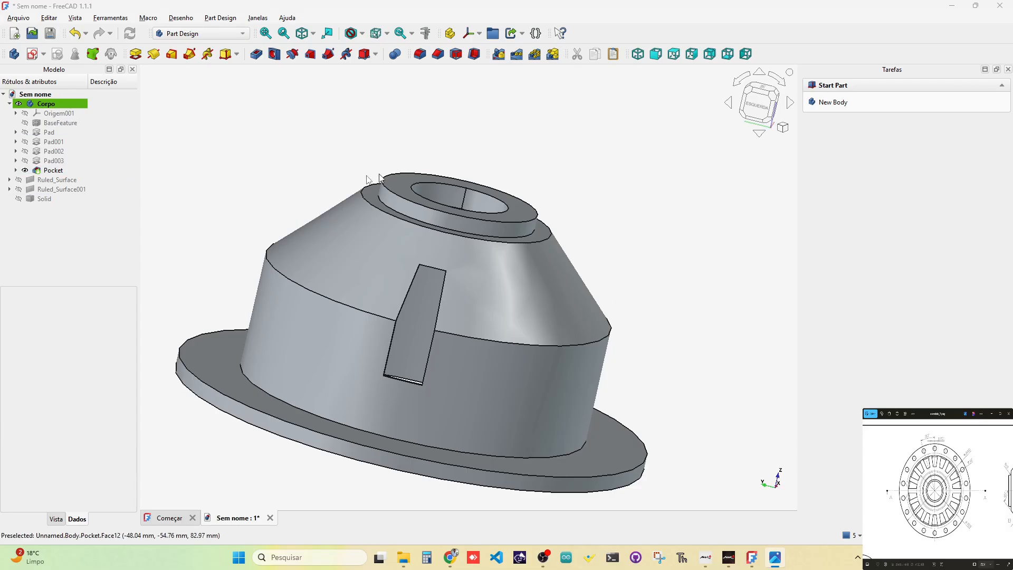
left_click(52, 170)
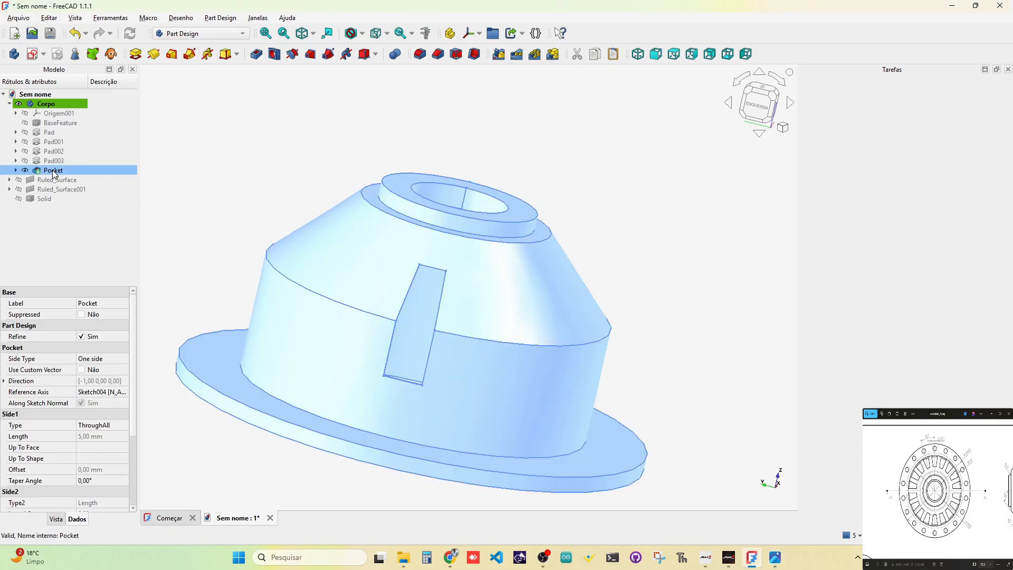
left_click(536, 55)
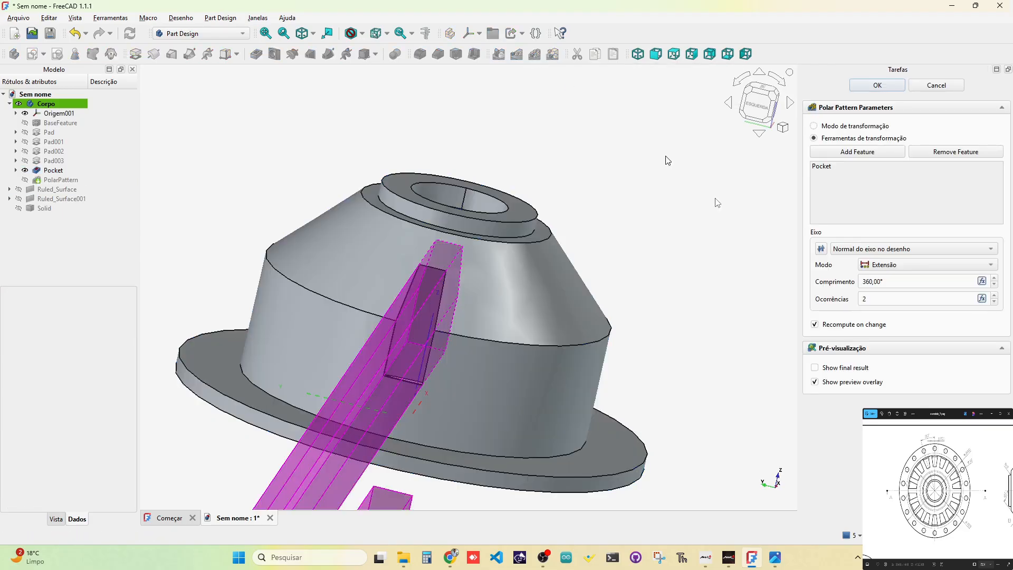
left_click_drag(868, 299, 800, 292)
type("18")
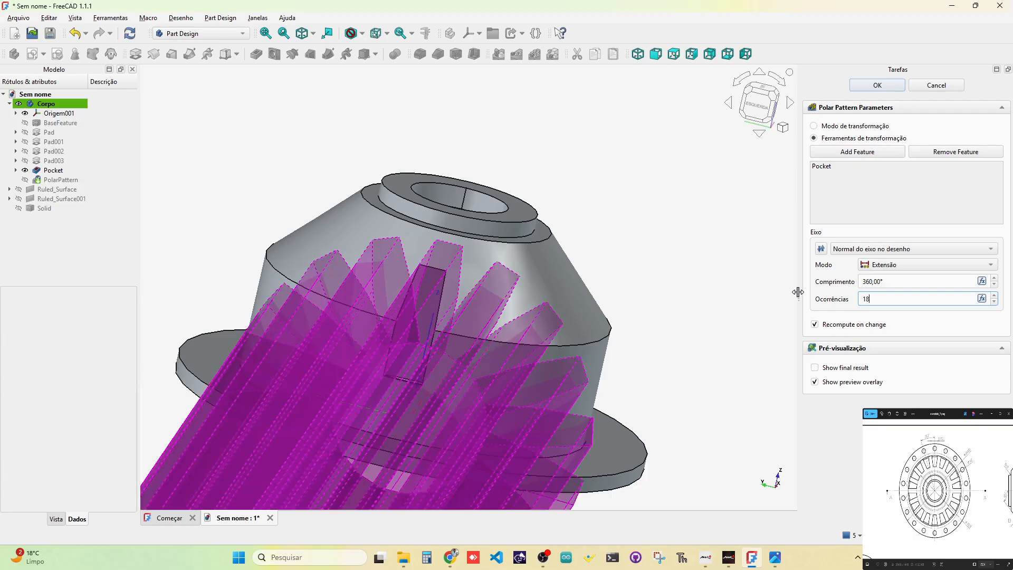
left_click(923, 250)
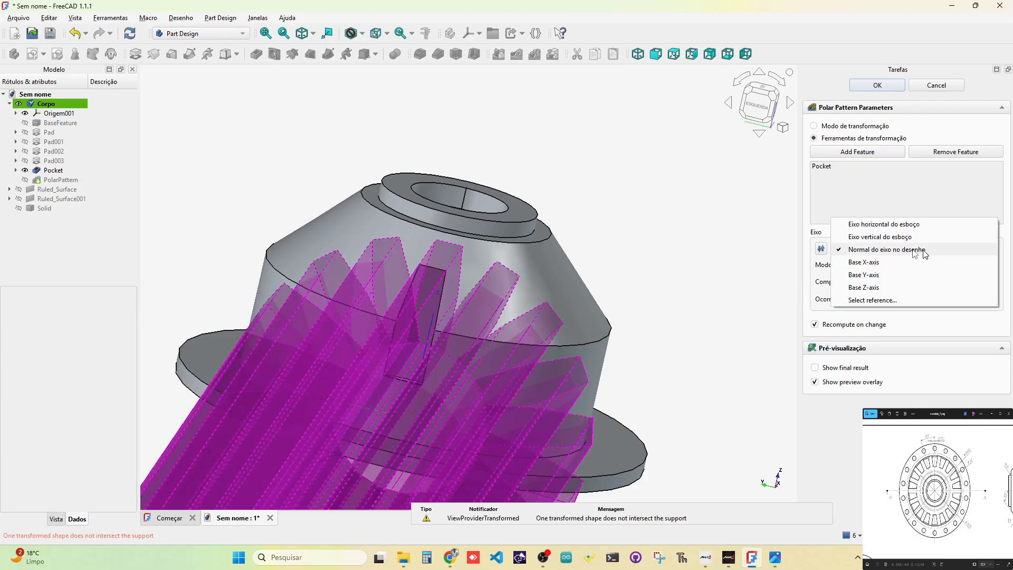
left_click(867, 287)
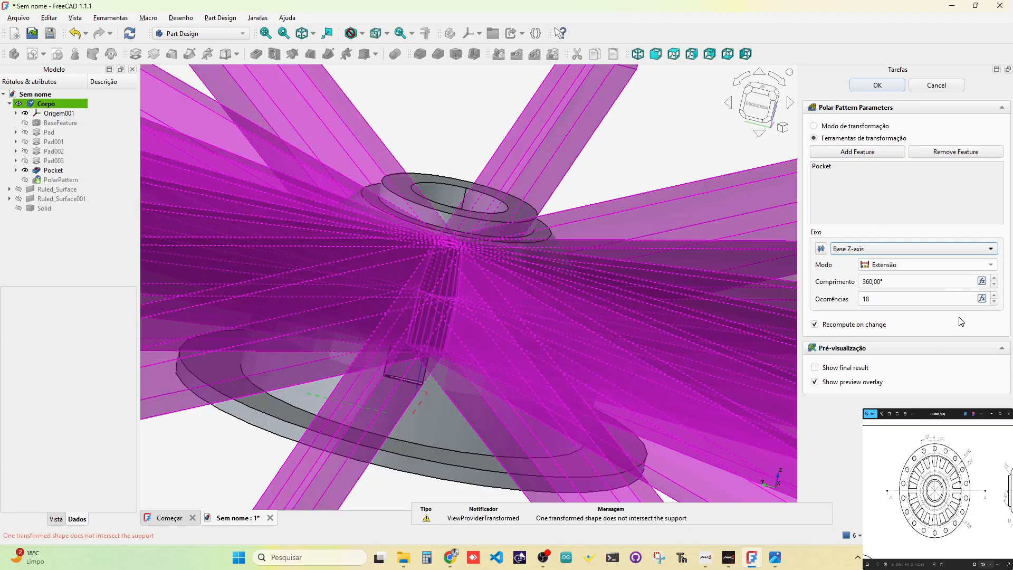
left_click(878, 86)
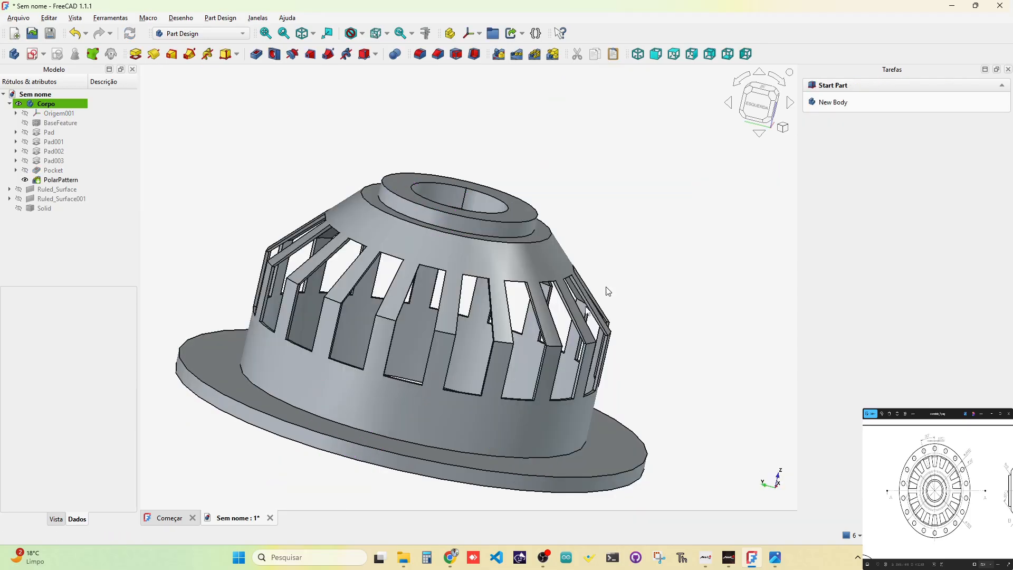
Start a new sketch on the XY plane and show the model in section view so only the flange ring is displayed
middle_click_drag(516, 317, 474, 184)
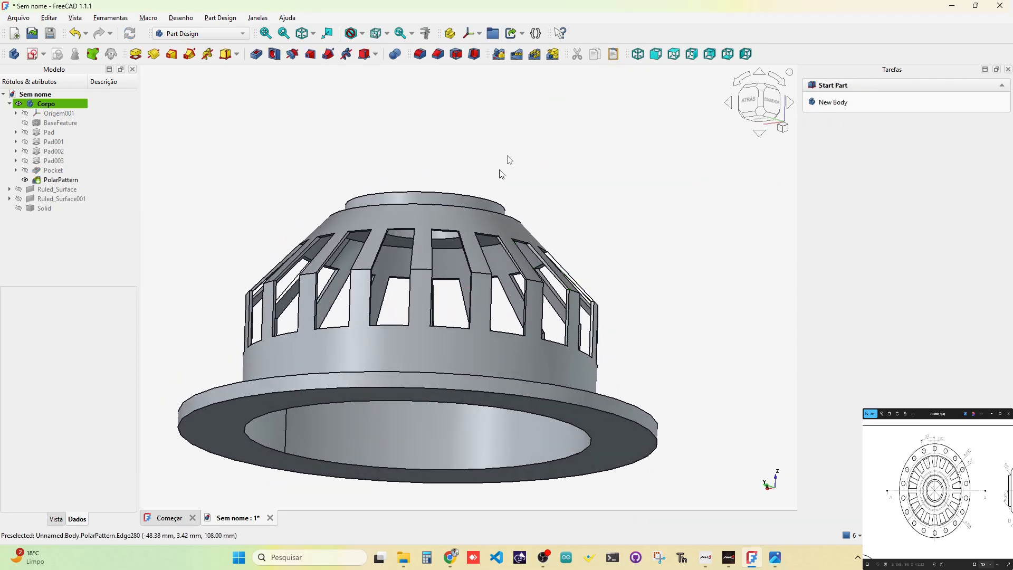
middle_click_drag(503, 148, 407, 393)
middle_click_drag(432, 314, 524, 152)
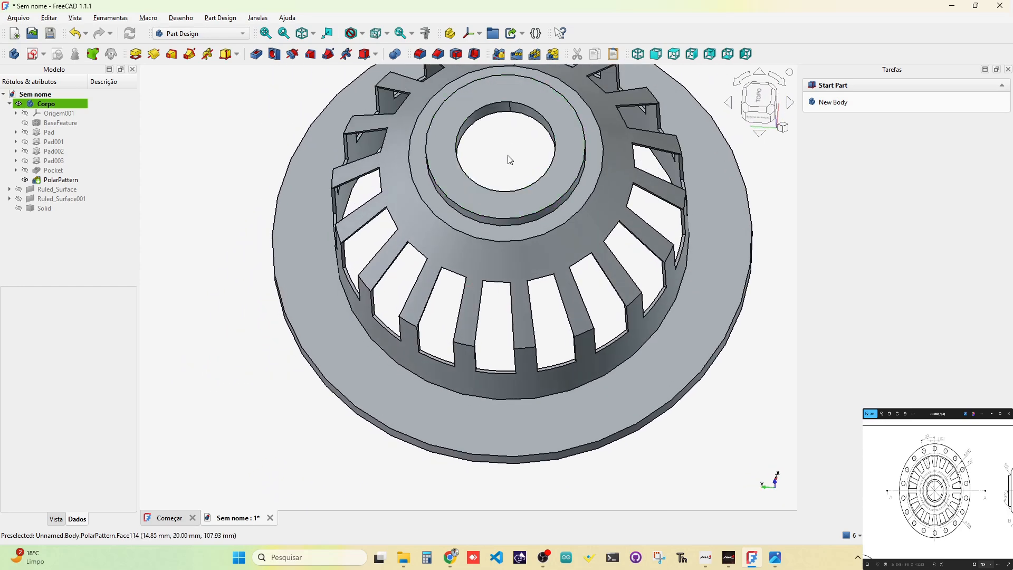
mouse_move(507, 188)
middle_mouse_down()
mouse_move(500, 197)
mouse_move(530, 101)
mouse_move(522, 138)
mouse_move(571, 99)
mouse_move(558, 142)
mouse_move(606, 181)
mouse_move(607, 168)
middle_mouse_up()
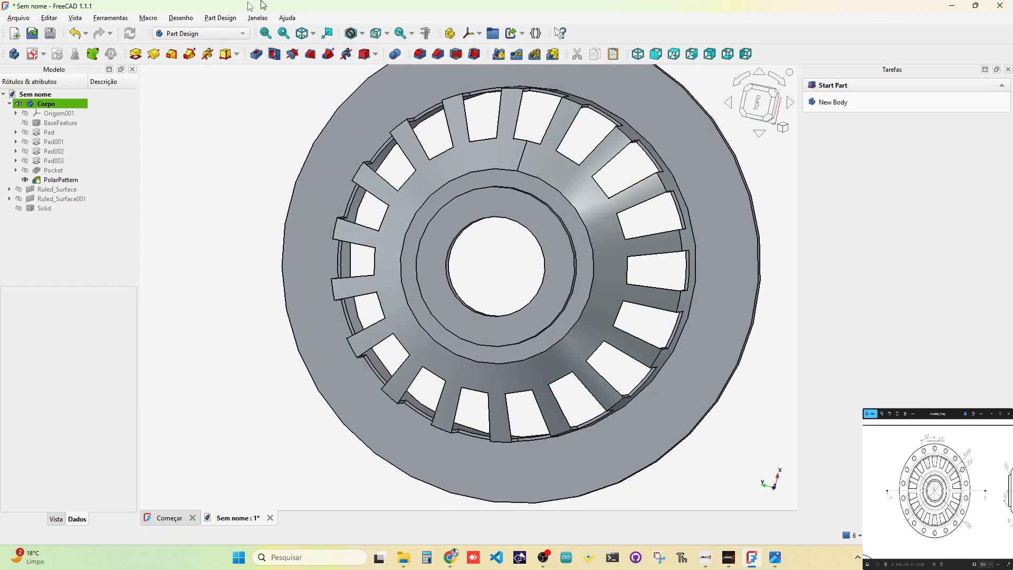
left_click(31, 54)
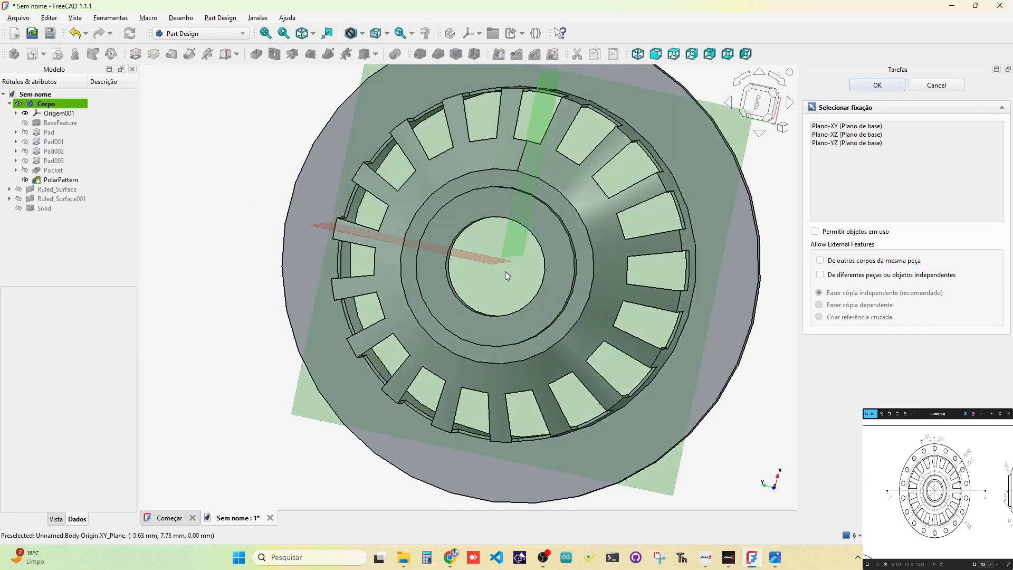
left_click(505, 271)
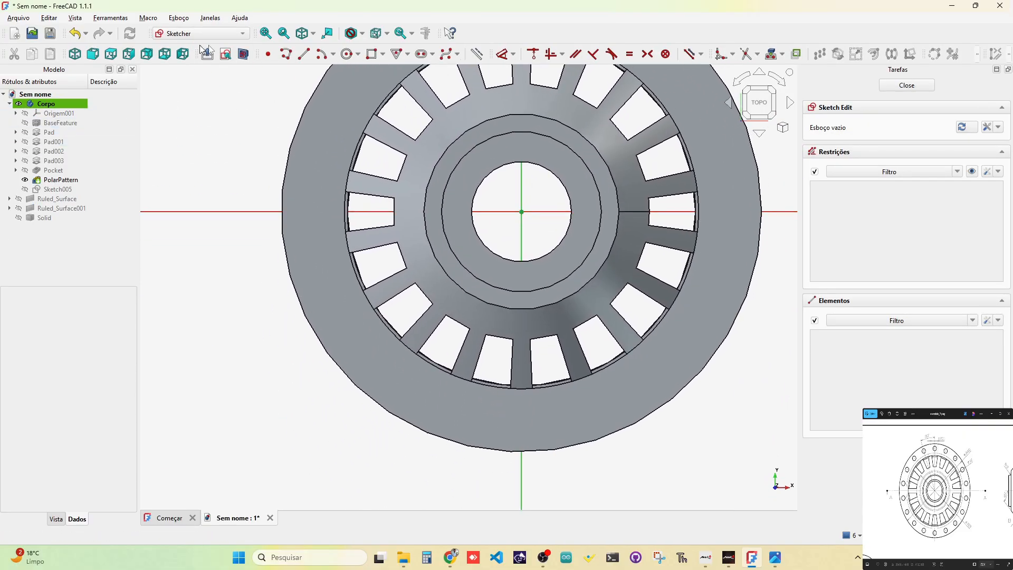
left_click(244, 55)
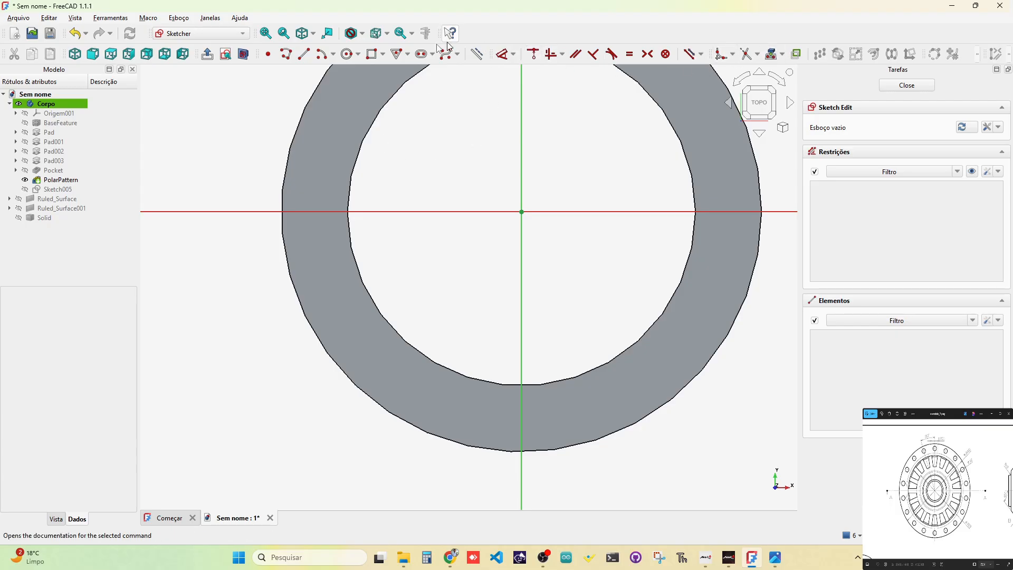
Draw a circle centred on the vertical axis in the lower part of the flange ring and set its diameter to 12 mm
left_click(348, 54)
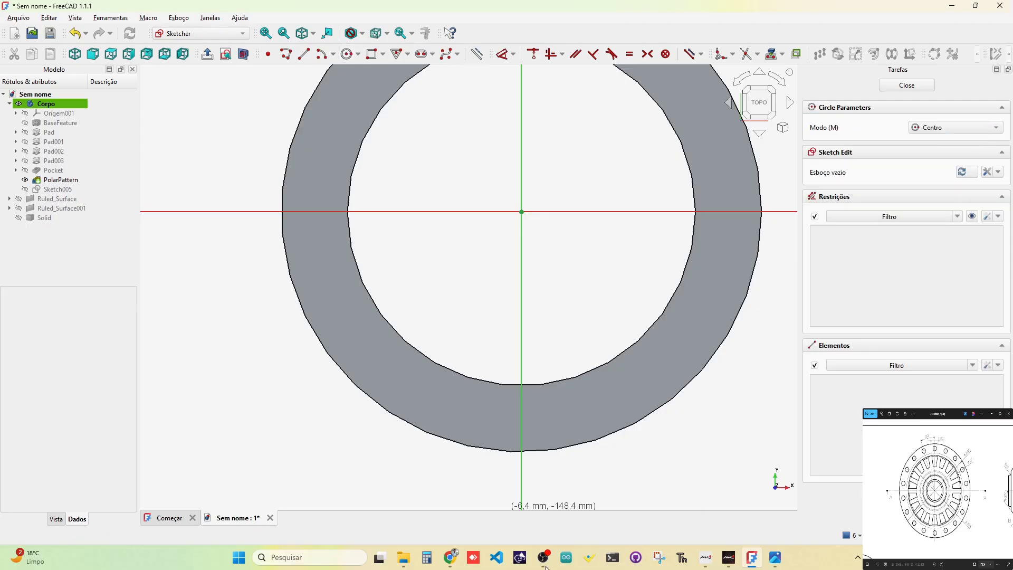
left_click(521, 426)
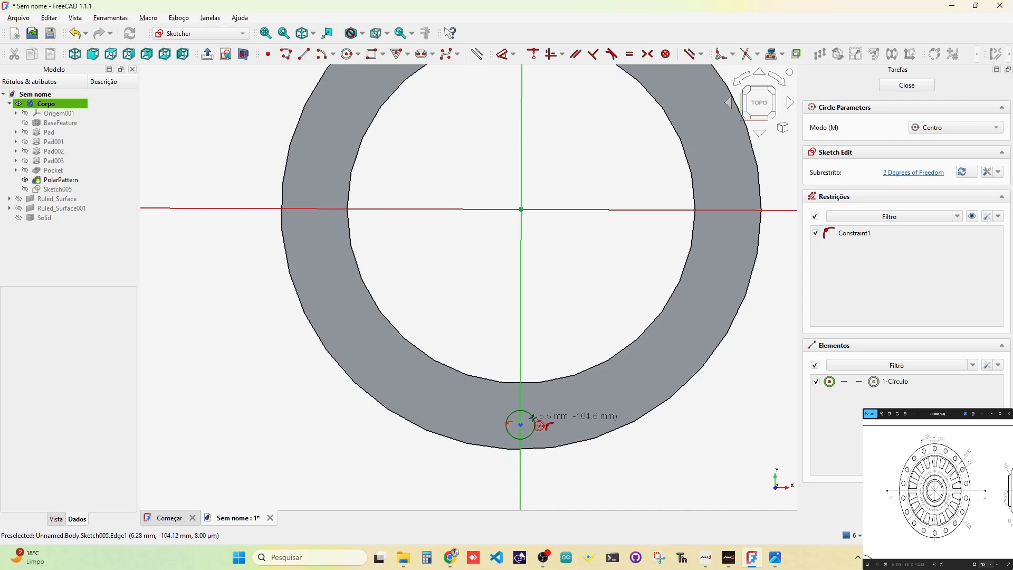
left_click(534, 421)
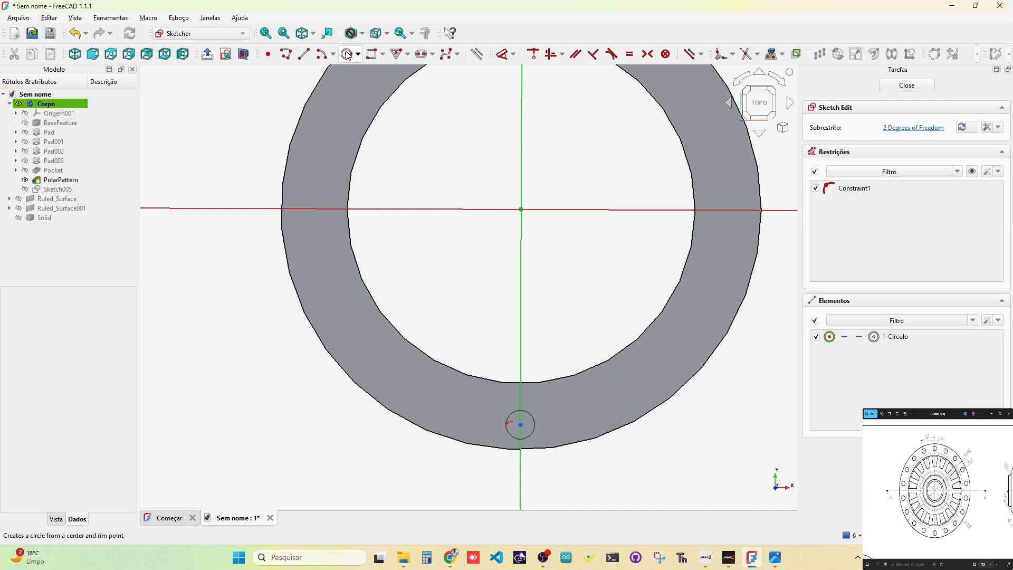
left_click(502, 54)
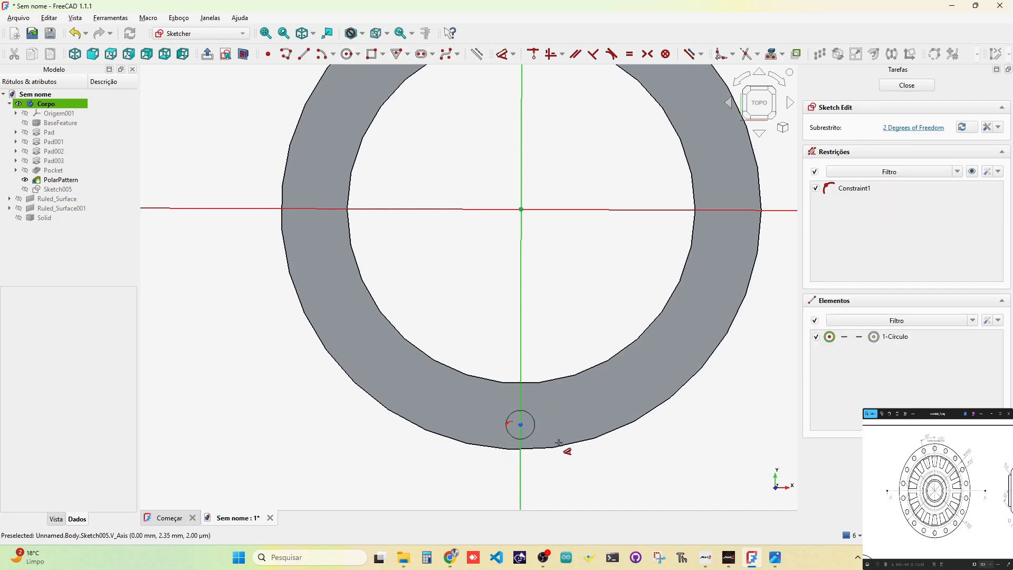
left_click(534, 427)
left_click(586, 414)
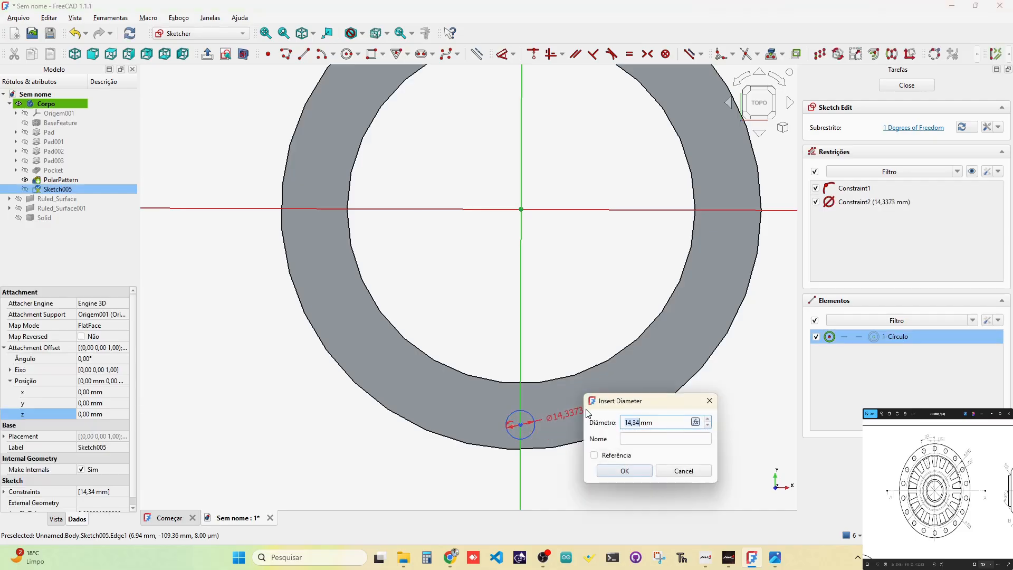
type("12")
key("Return")
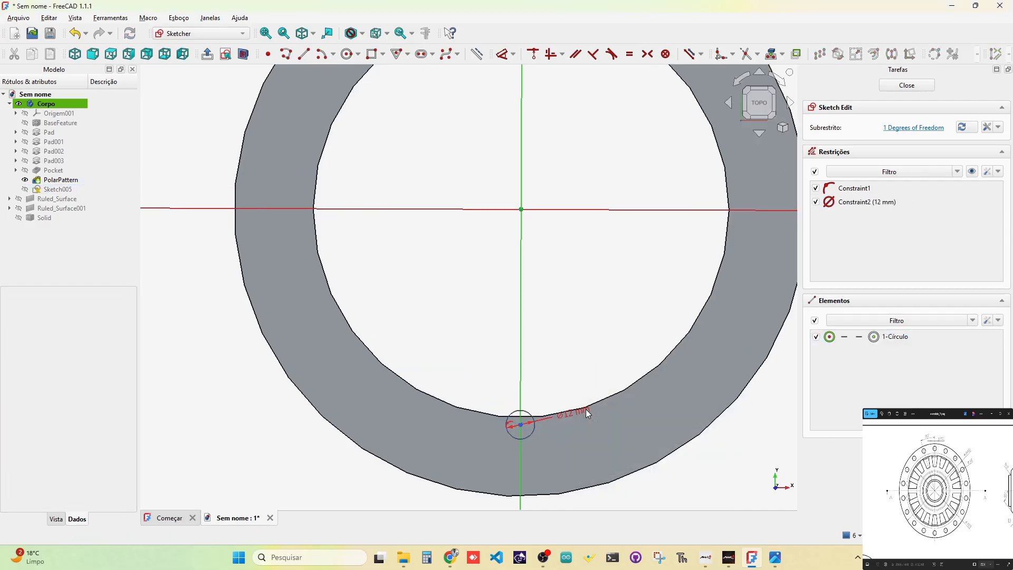
Consult the flange dimensions in the reference drawing and dimension the circle's centre at 103.5 mm vertically from the origin
left_click(521, 425)
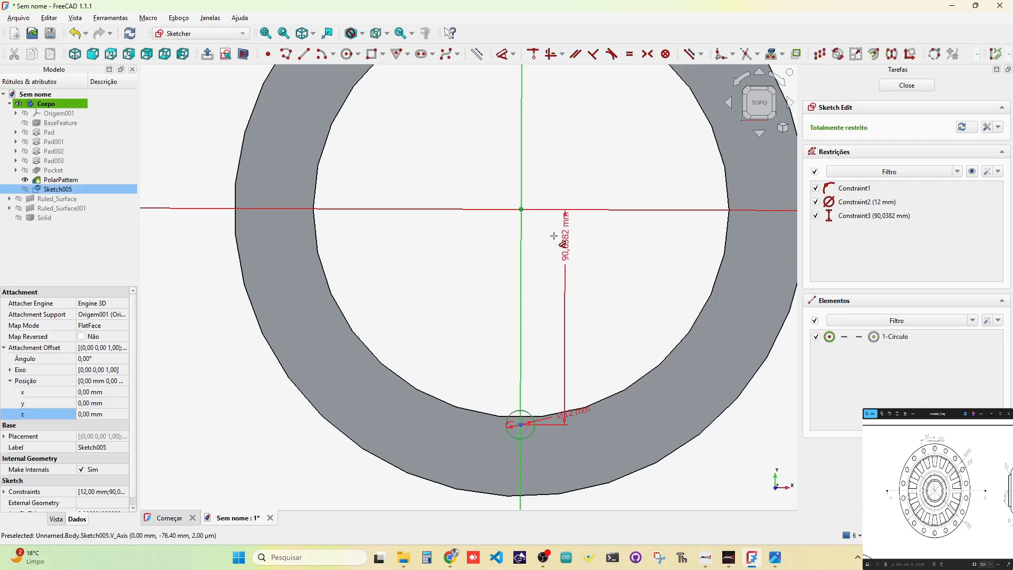
left_click_drag(553, 236, 173, 238)
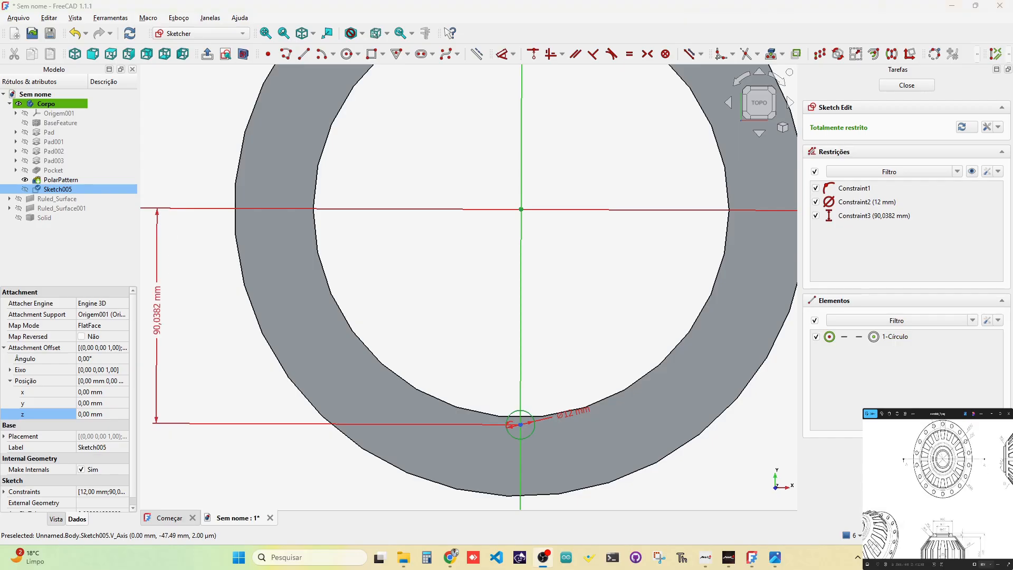
left_click(945, 461)
scroll(944, 460, "up", 3)
left_click_drag(949, 467, 943, 499)
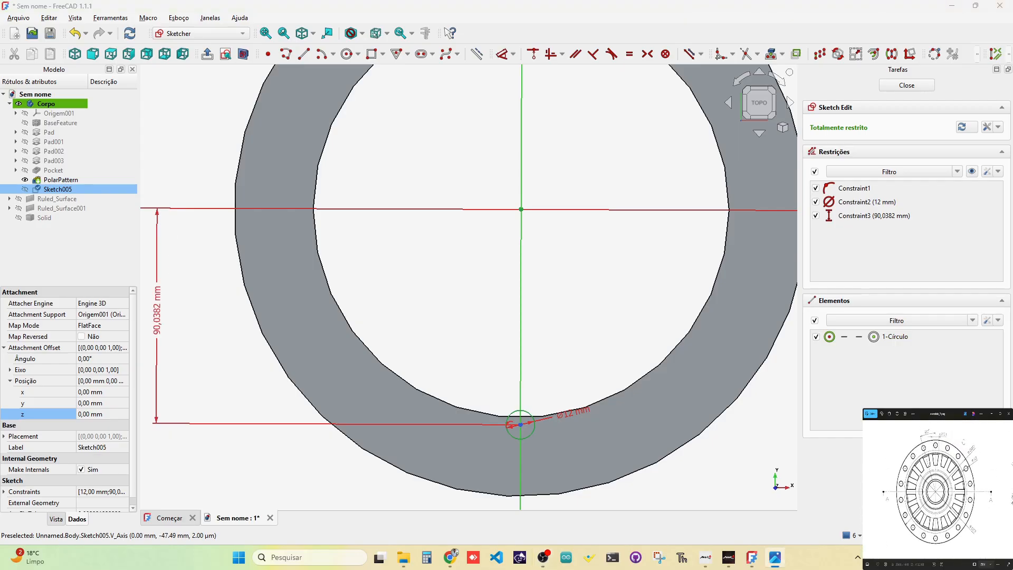
scroll(944, 546, "down", 2)
left_click_drag(944, 545, 940, 488)
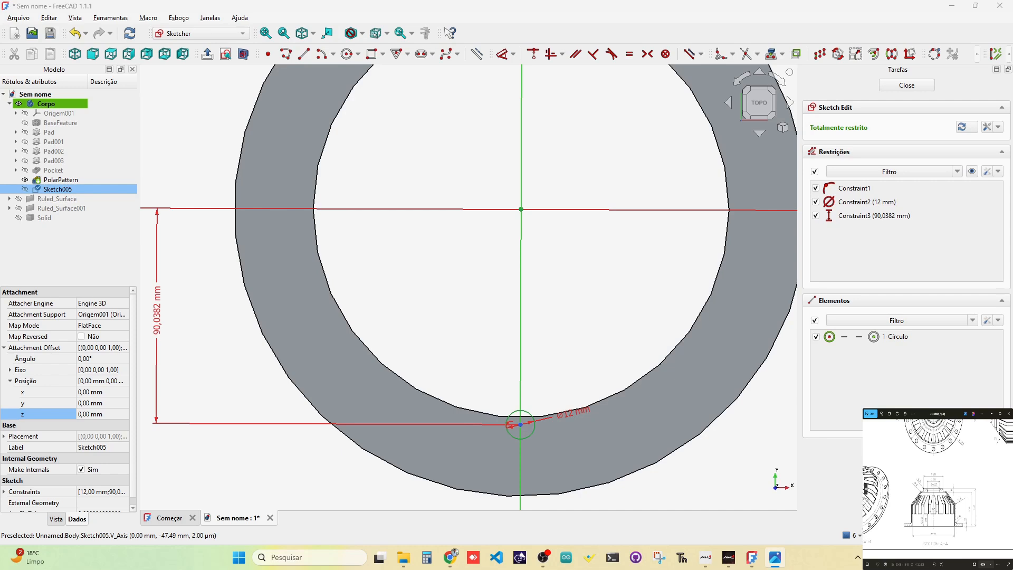
left_click_drag(157, 312, 545, 239)
double_click(546, 239)
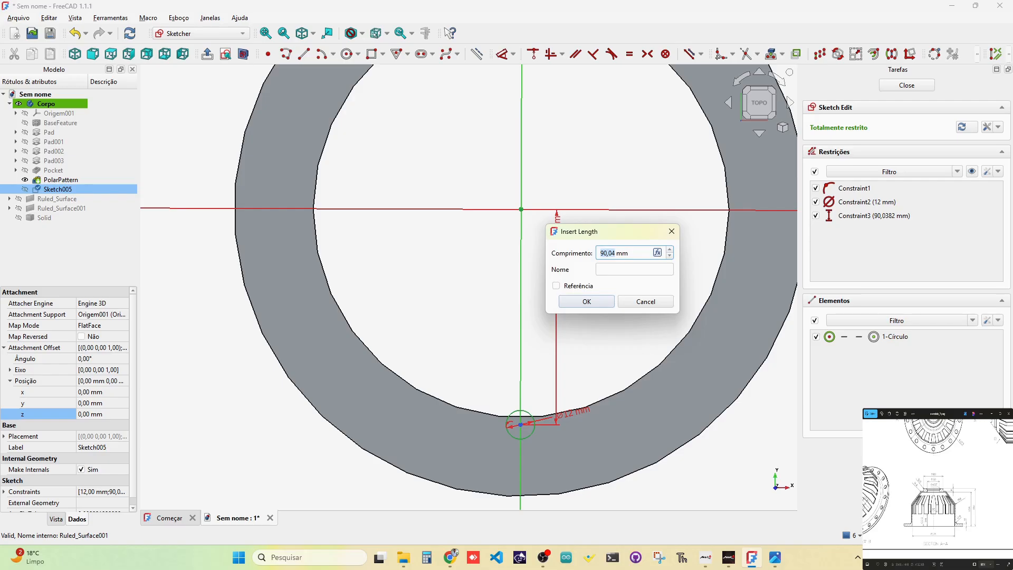
left_click(974, 547)
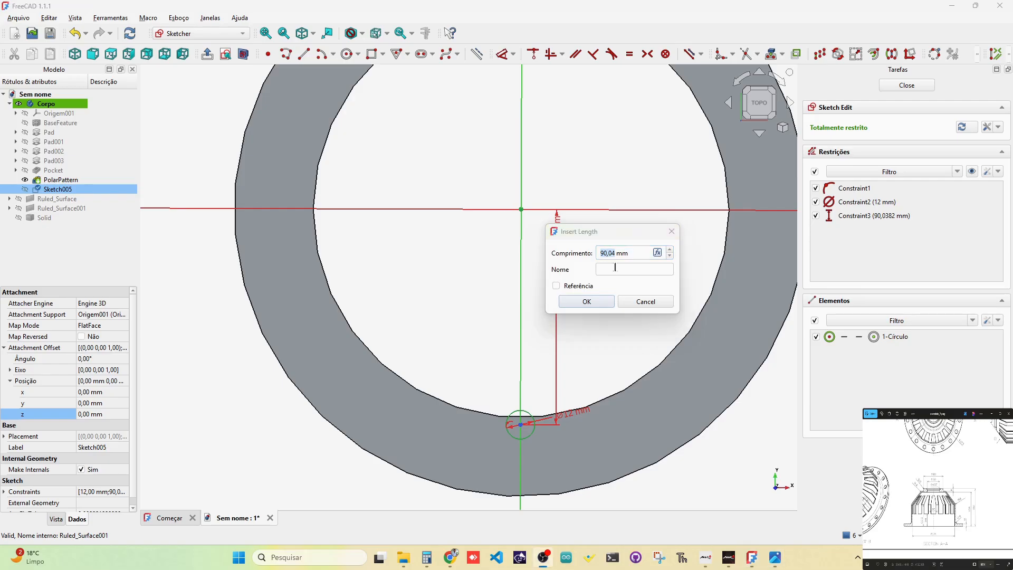
left_click(584, 251)
type("1")
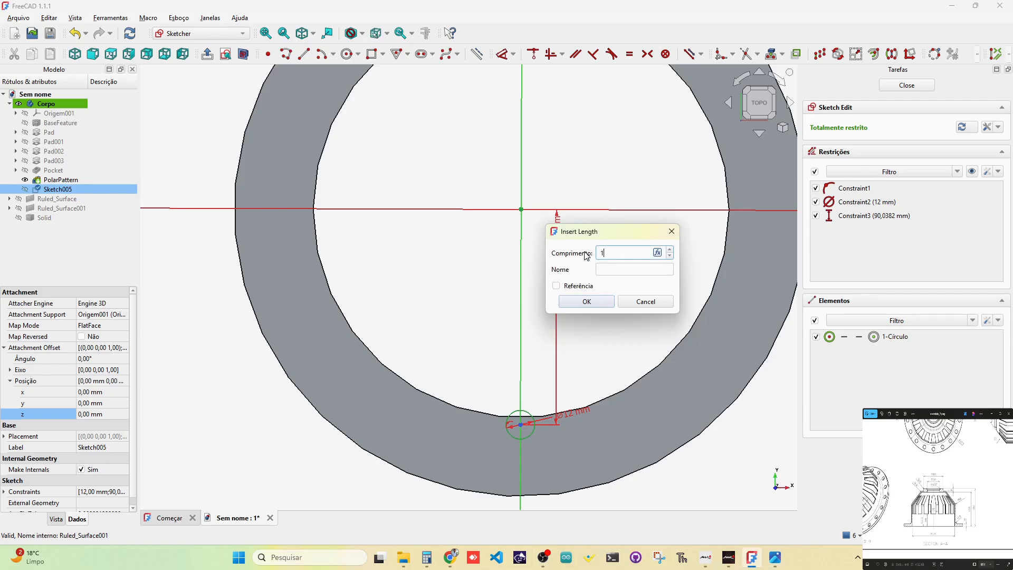
key("Return")
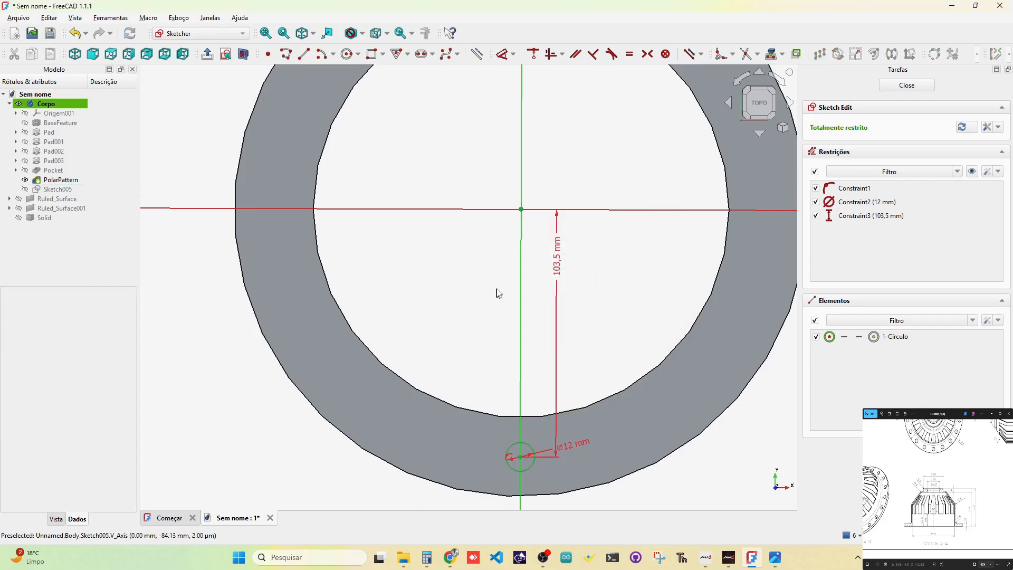
Bring the flange ring's inner and outer circular edges into the sketch as external geometry
middle_click_drag(499, 294, 504, 244)
left_click(772, 55)
left_click(545, 368)
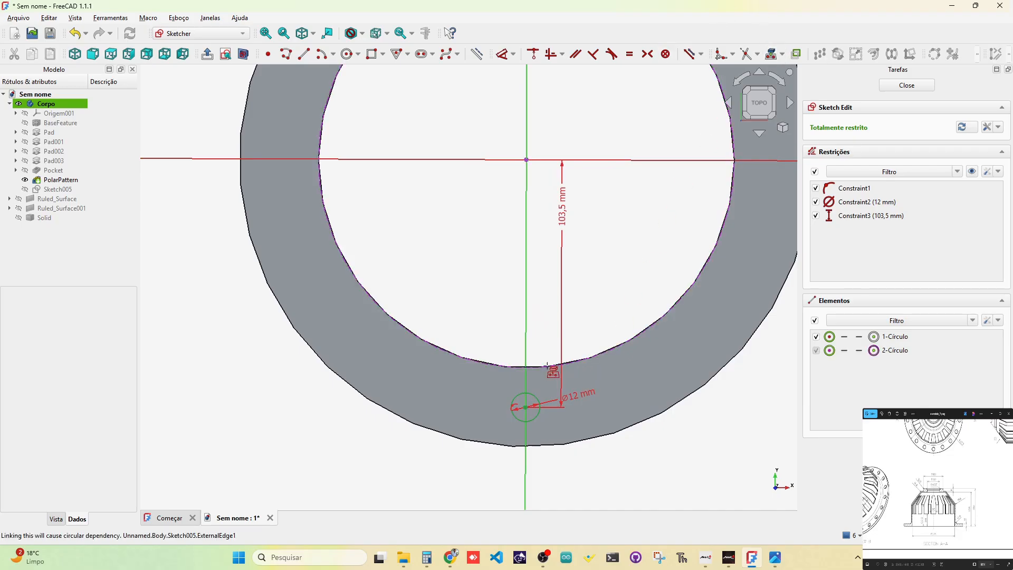
left_click(539, 445)
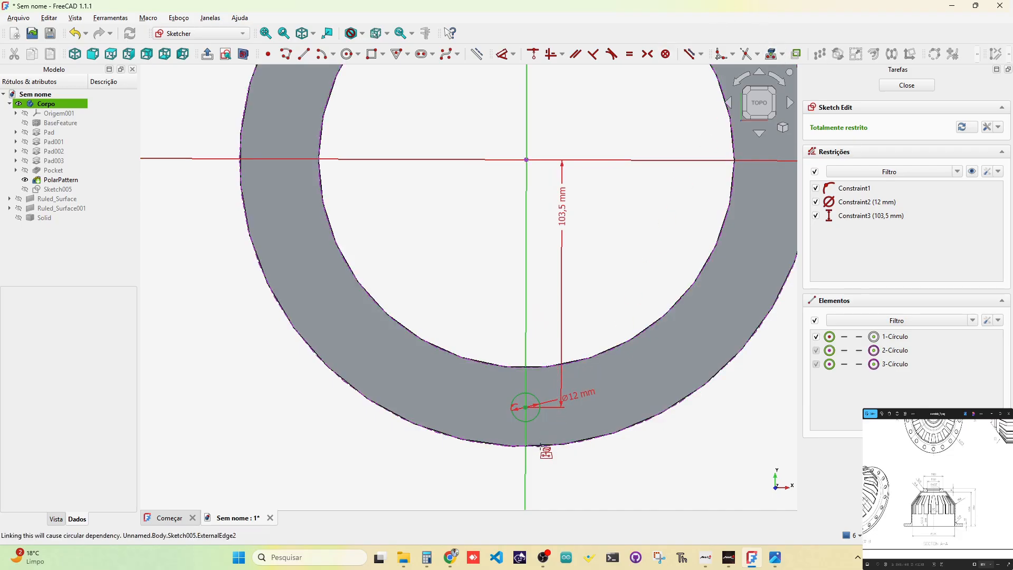
Draw a vertical construction line along the vertical axis from the flange ring's inner circle to its outer circle, and finish the sketch
scroll(533, 346, "up", 3)
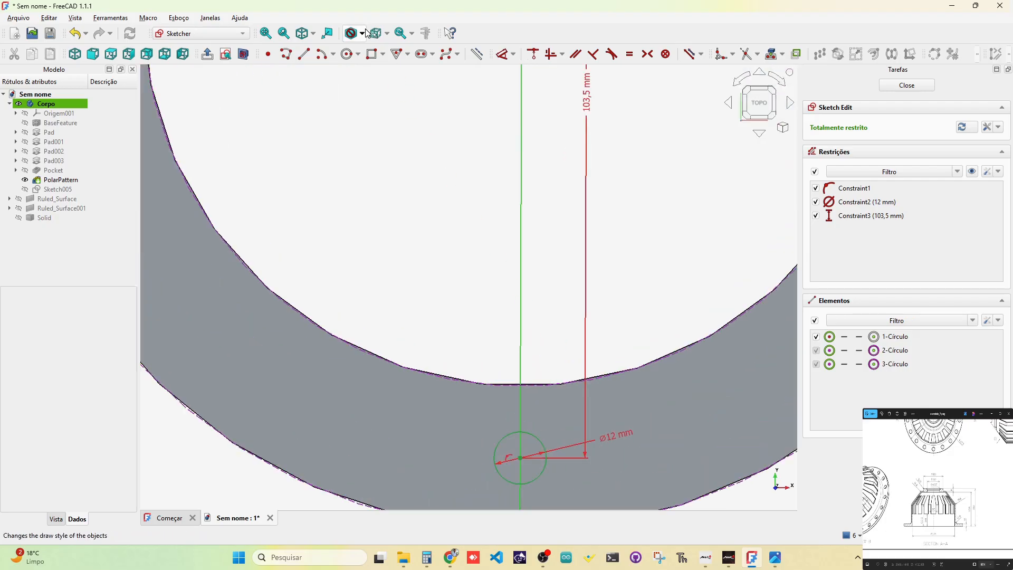
scroll(430, 158, "down", 2)
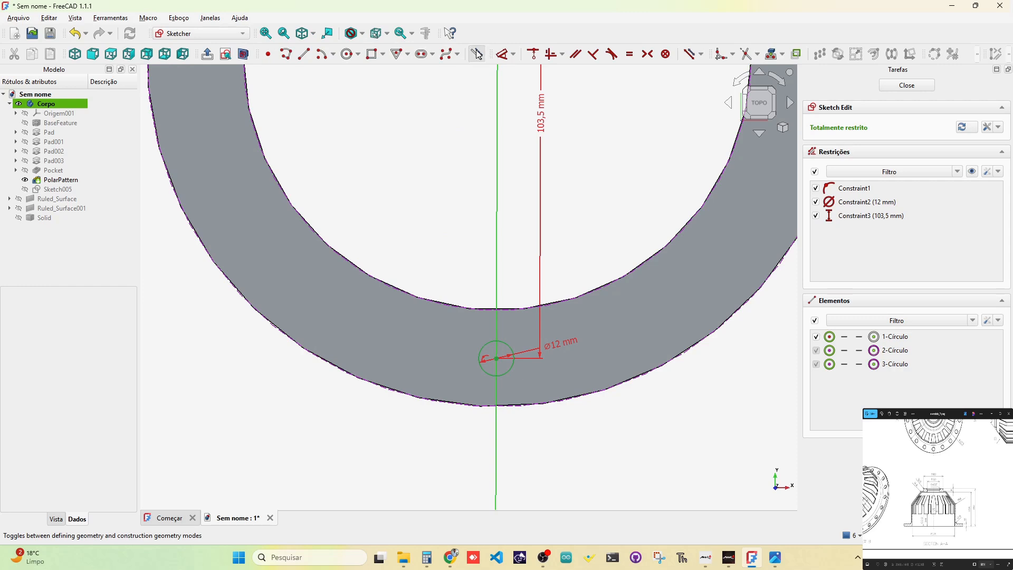
left_click(306, 55)
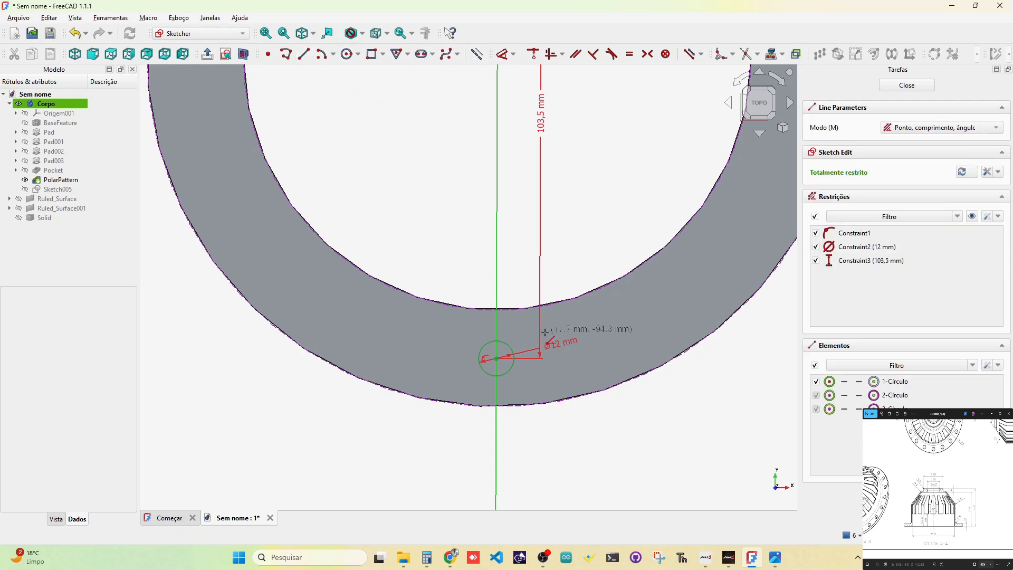
left_click(496, 312)
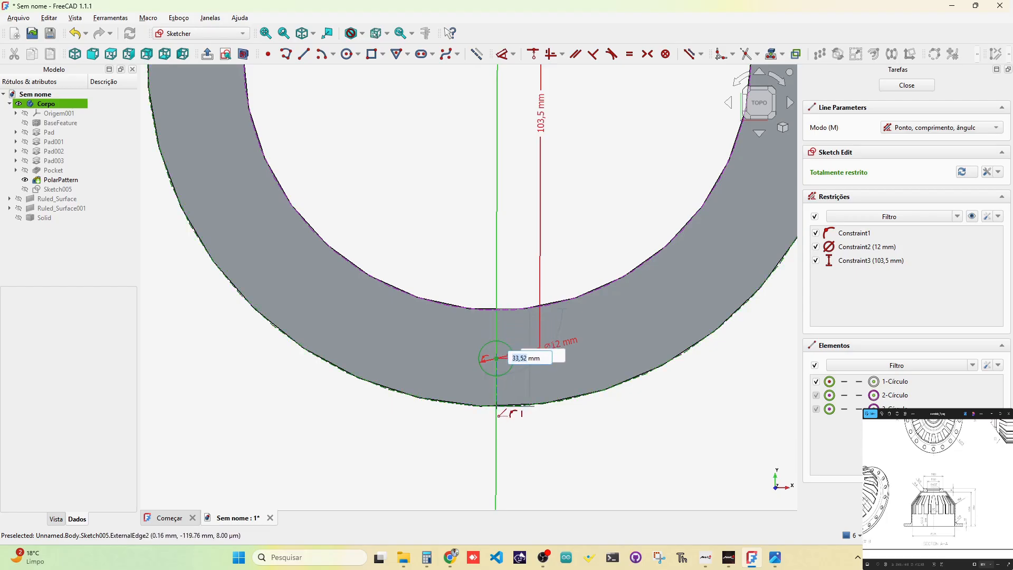
left_click(497, 407)
scroll(483, 349, "up", 3)
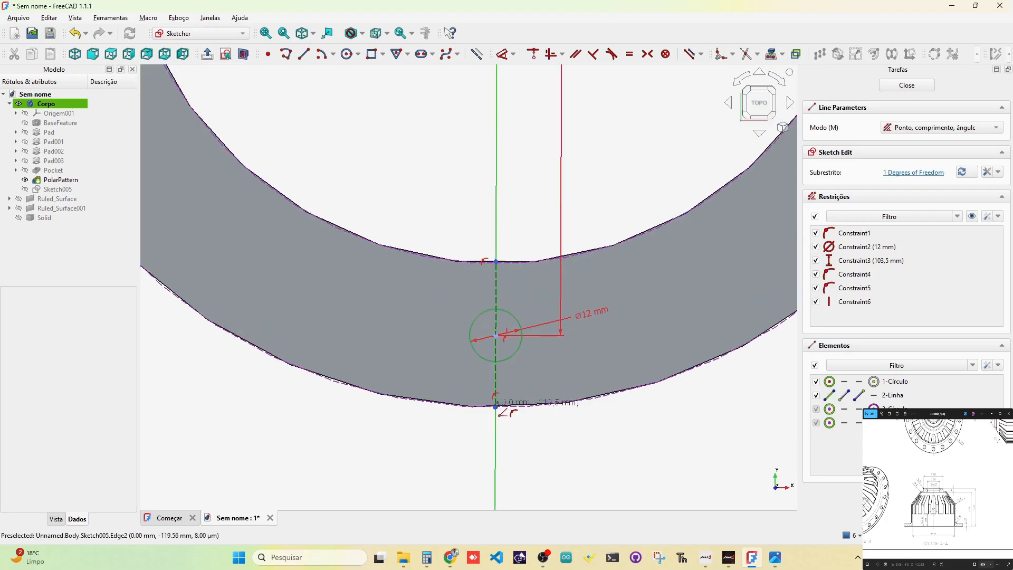
right_click(595, 325)
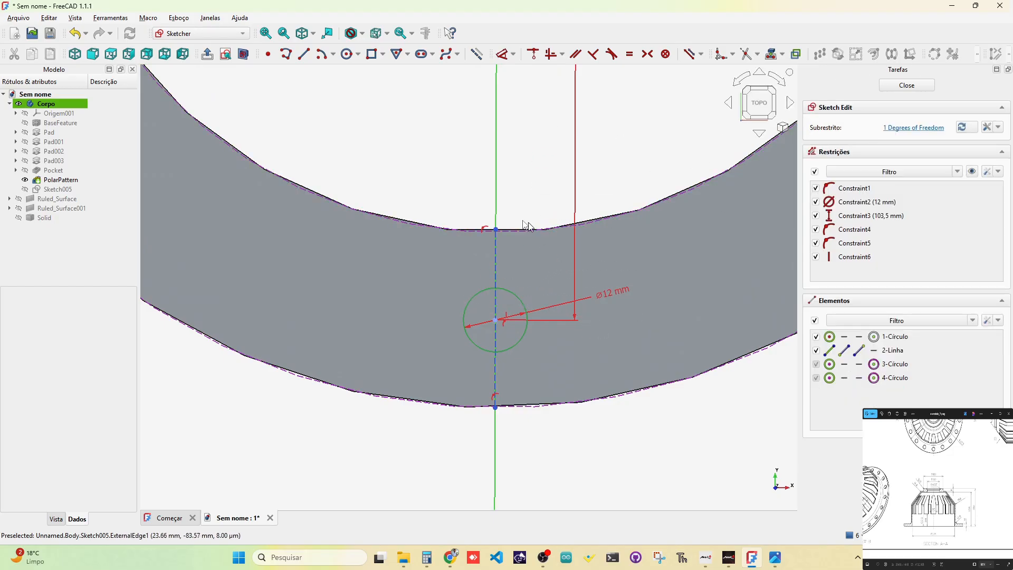
left_click(925, 88)
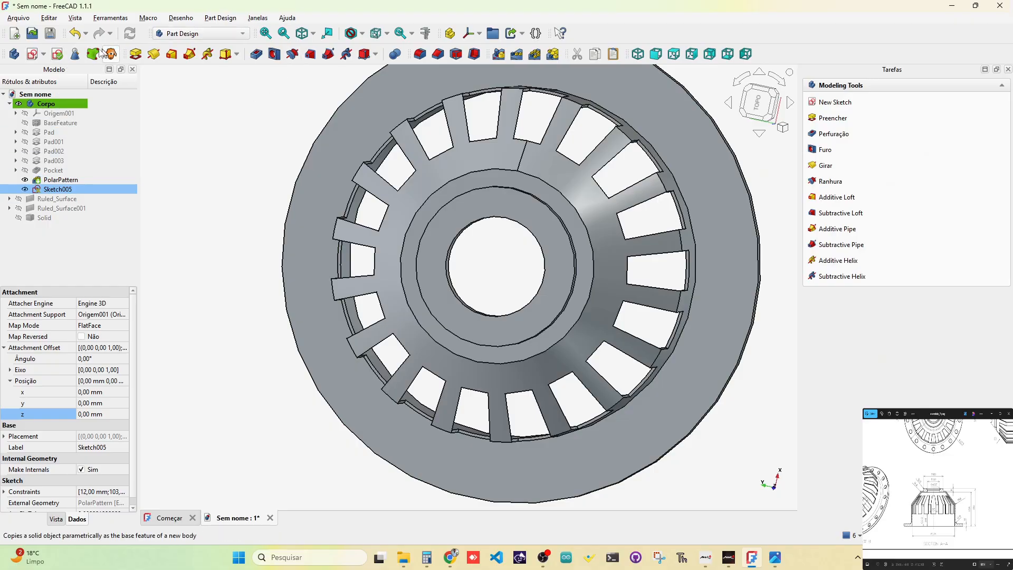
Pocket the 12 mm circle sketch with its type set to through all
left_click(256, 54)
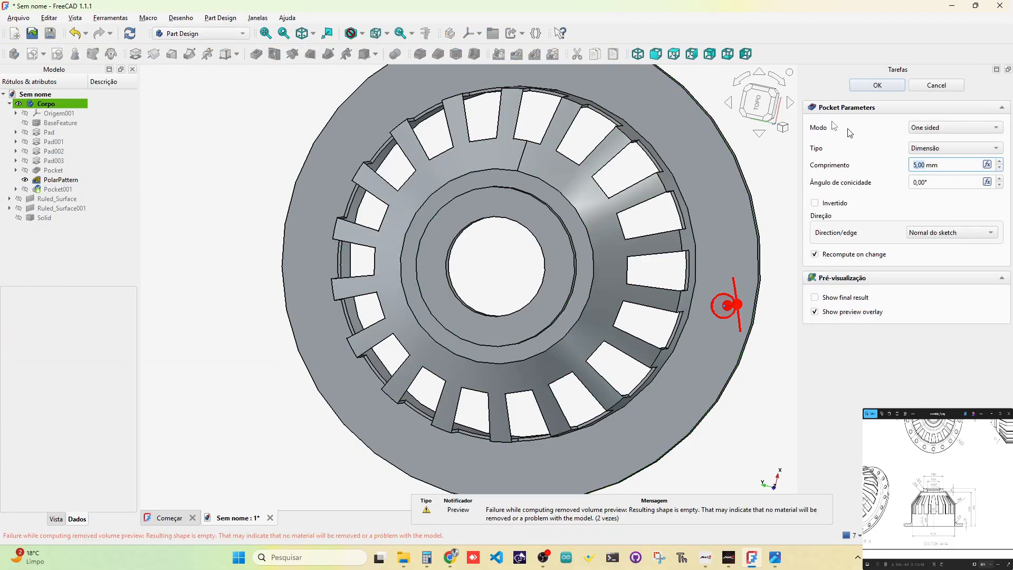
left_click(758, 103)
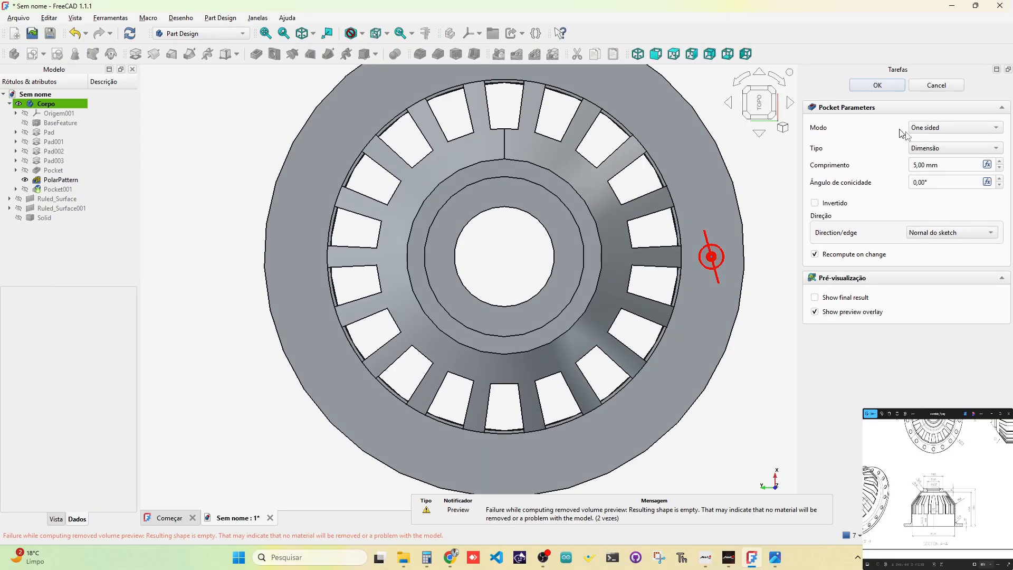
left_click(946, 149)
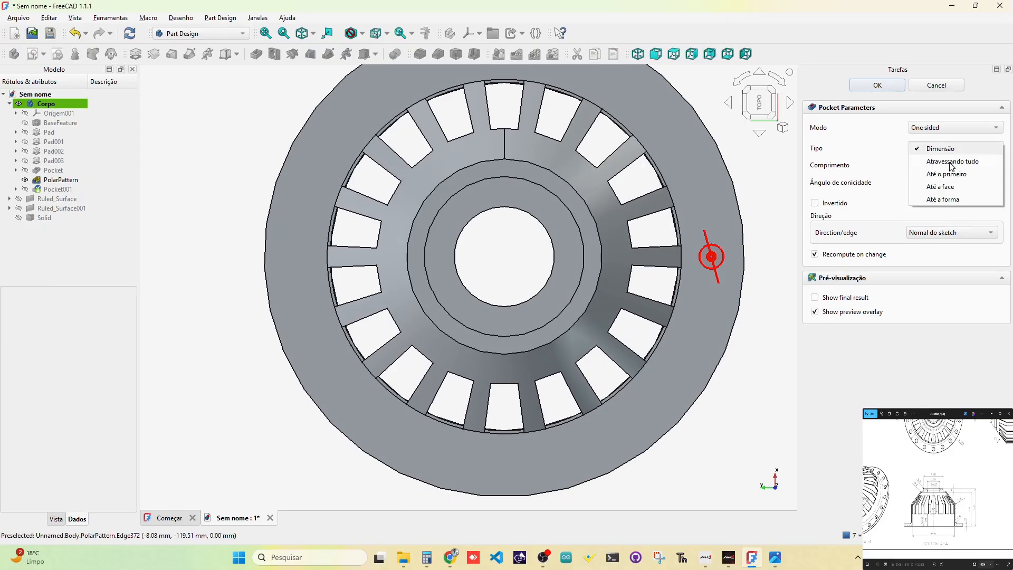
left_click(952, 163)
left_click(878, 87)
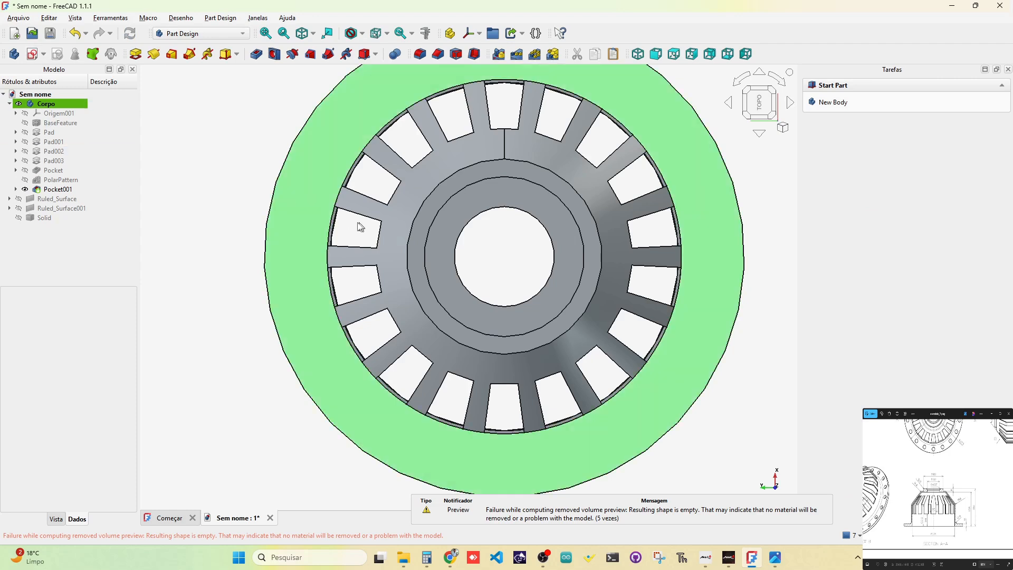
Edit the bolt-hole pocket and change its mode from one sided to symmetric so it cuts the flange
double_click(54, 190)
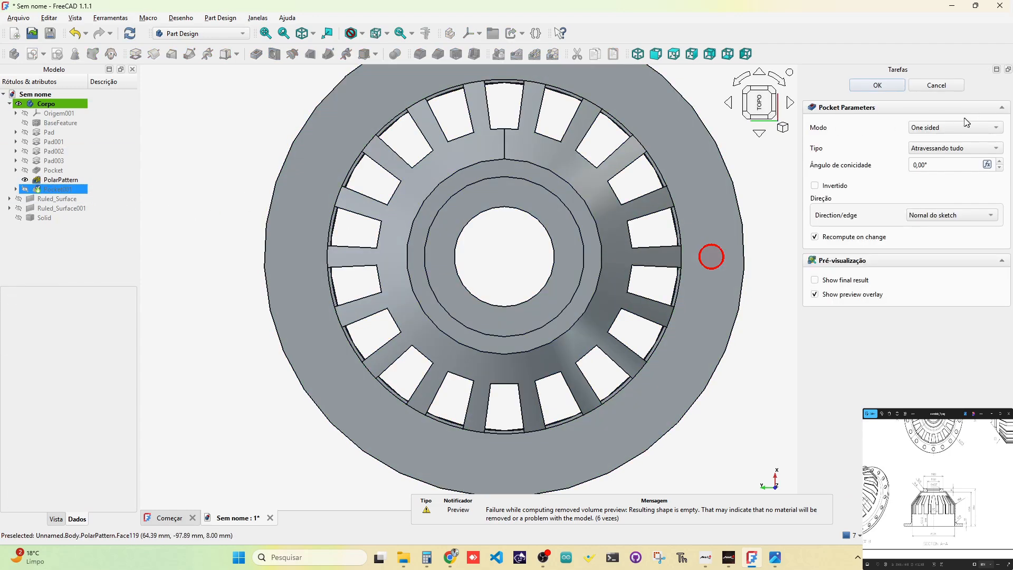
left_click(967, 124)
left_click(942, 141)
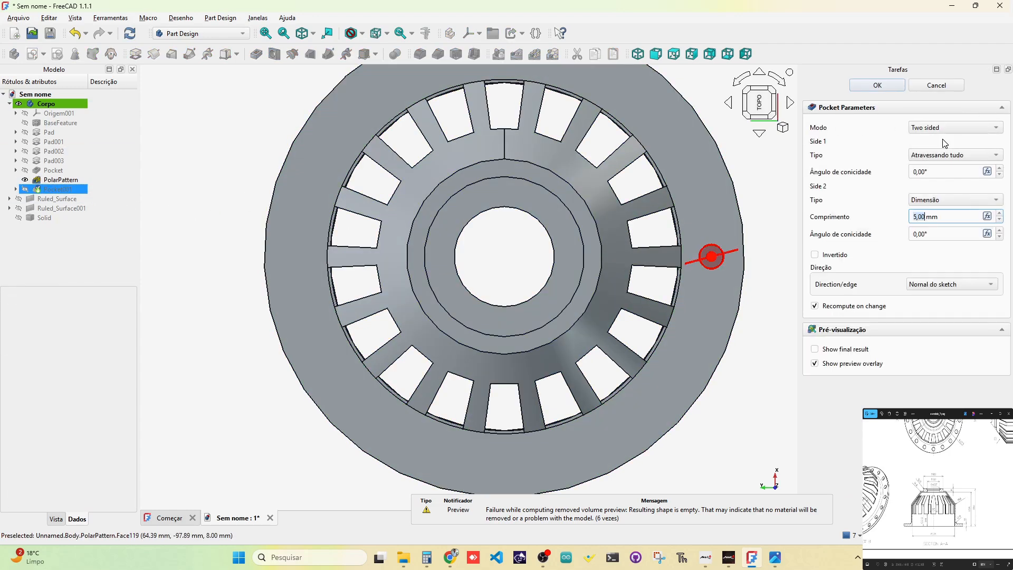
left_click(945, 130)
left_click(940, 142)
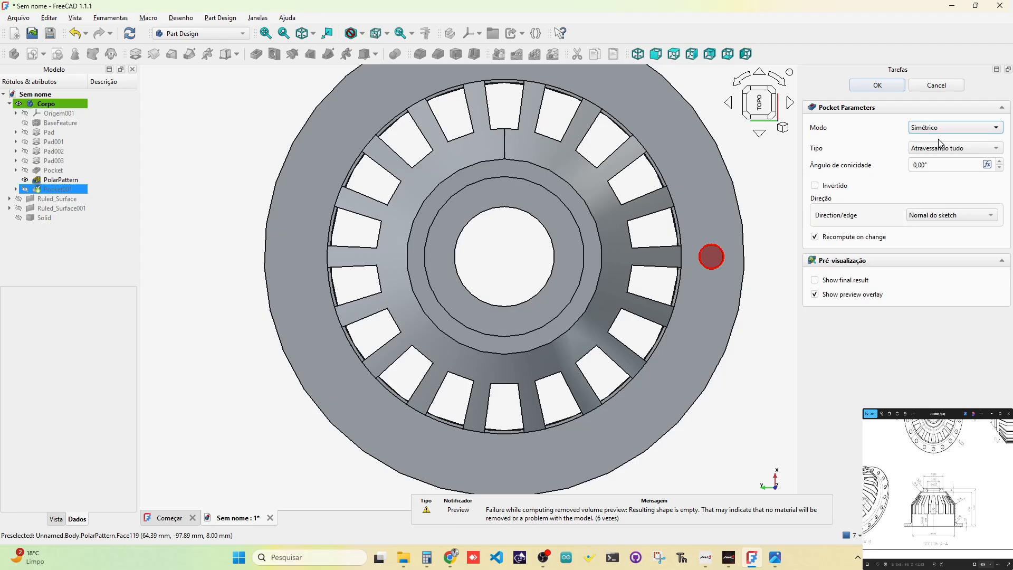
left_click(877, 85)
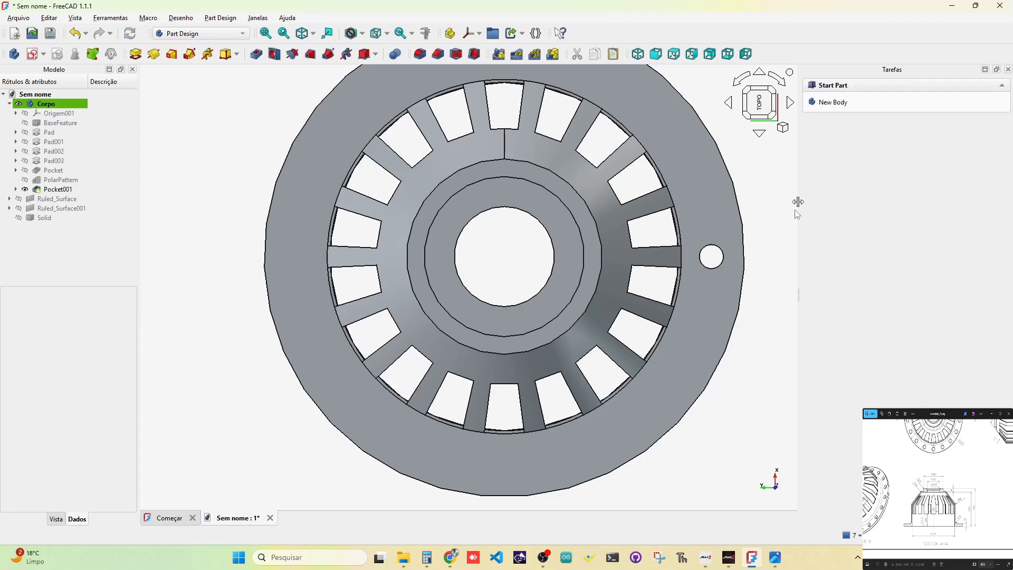
Create a polar pattern of the bolt-hole pocket around the flange with 18 occurrences over 360°
scroll(732, 211, "down", 2)
middle_click_drag(731, 208, 619, 215)
left_click(610, 249)
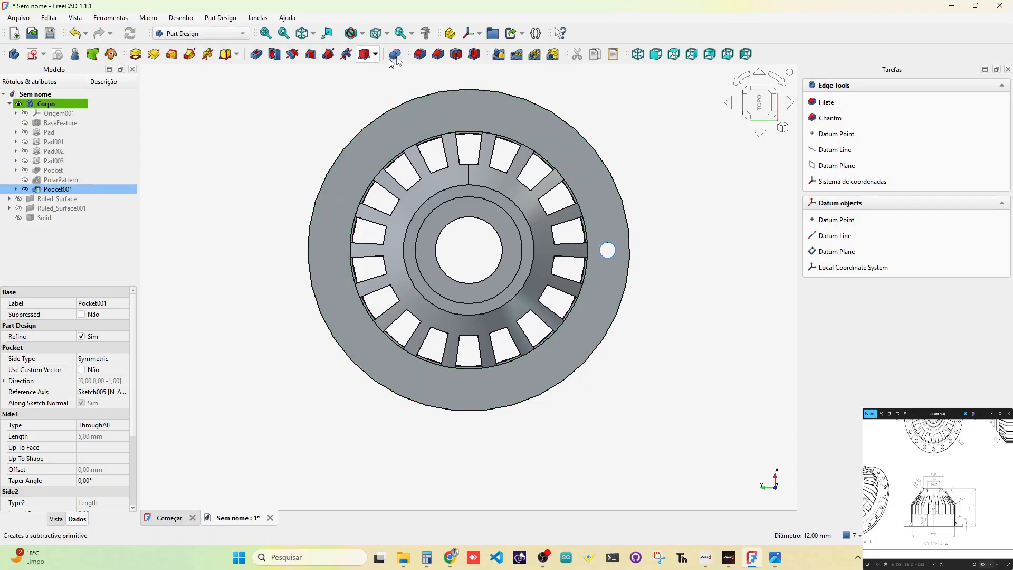
left_click(534, 54)
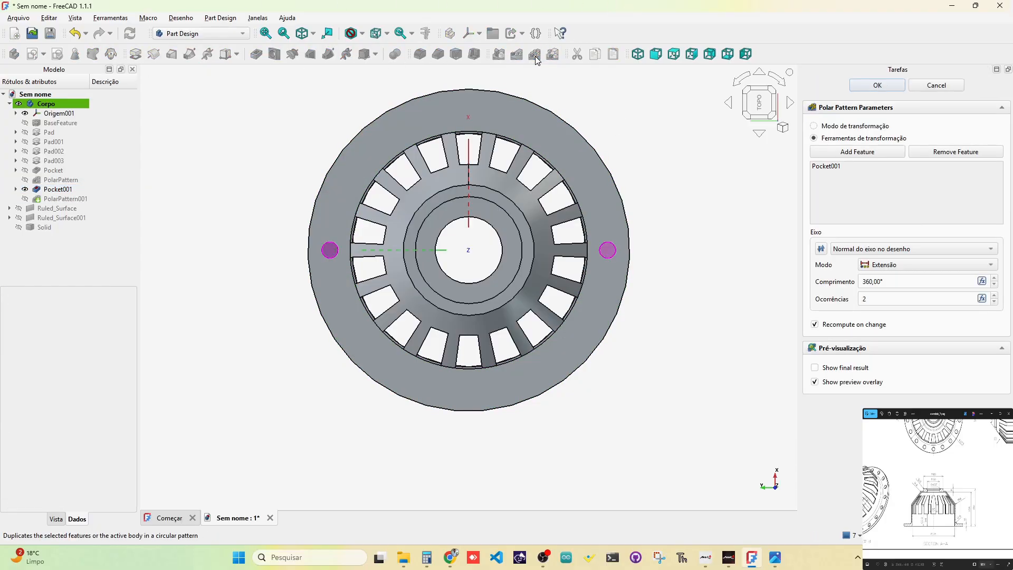
left_click_drag(874, 299, 834, 294)
type("18")
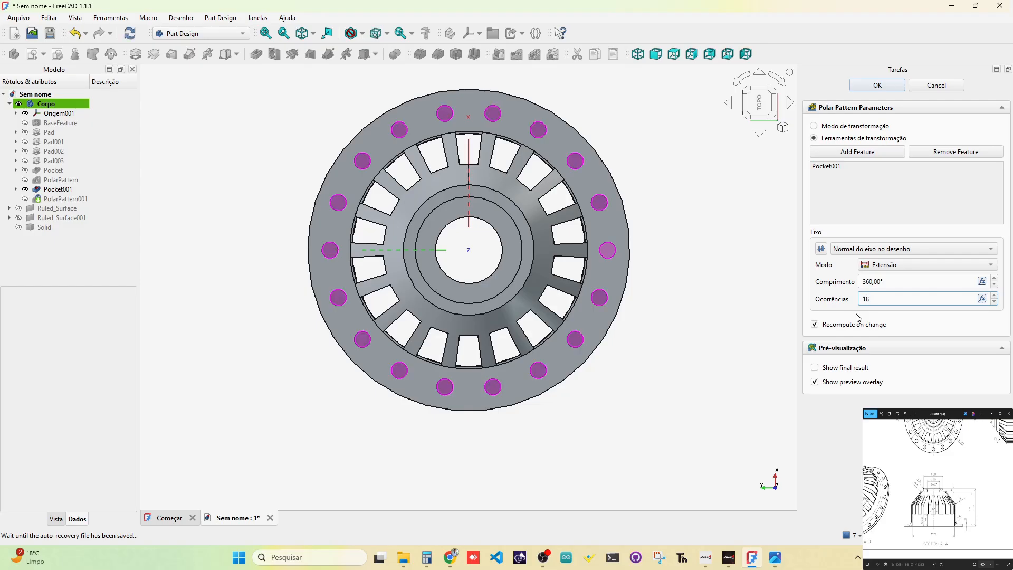
left_click(867, 90)
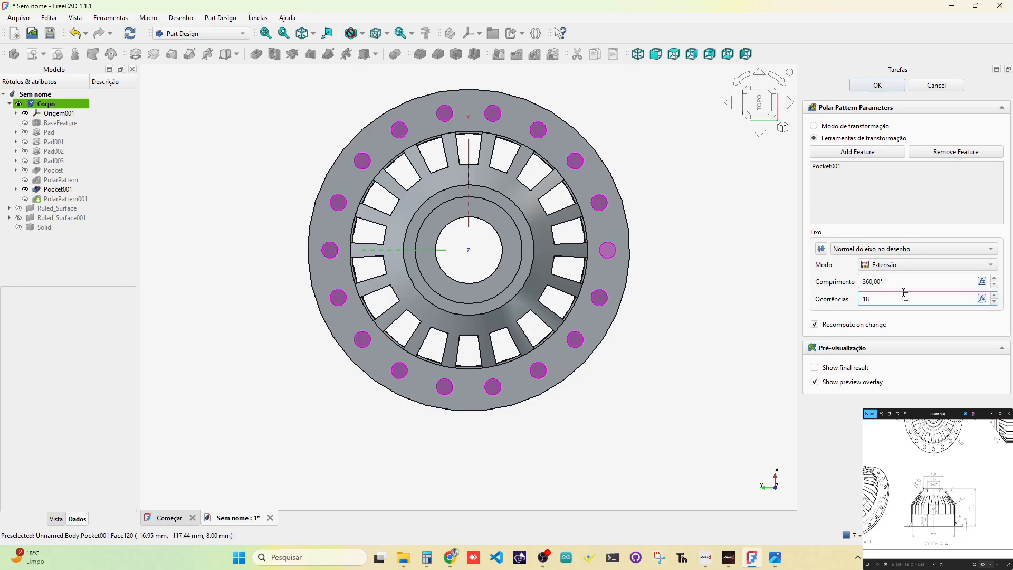
Compare 17 and 21 occurrences in the bolt-hole polar pattern and accept it with 18
key("BackSpace")
type("7")
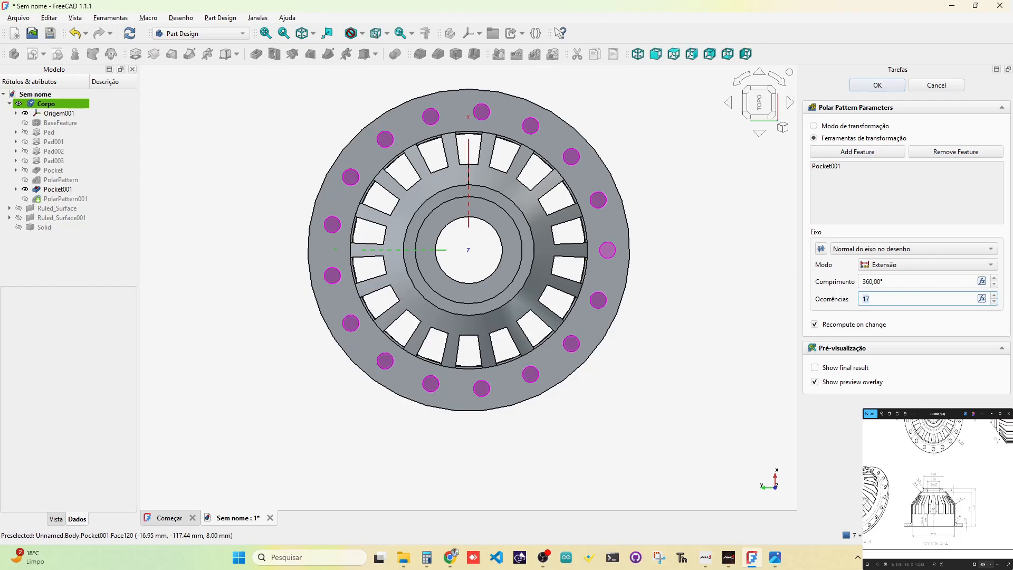
key("BackSpace")
key("BackSpace")
type("21")
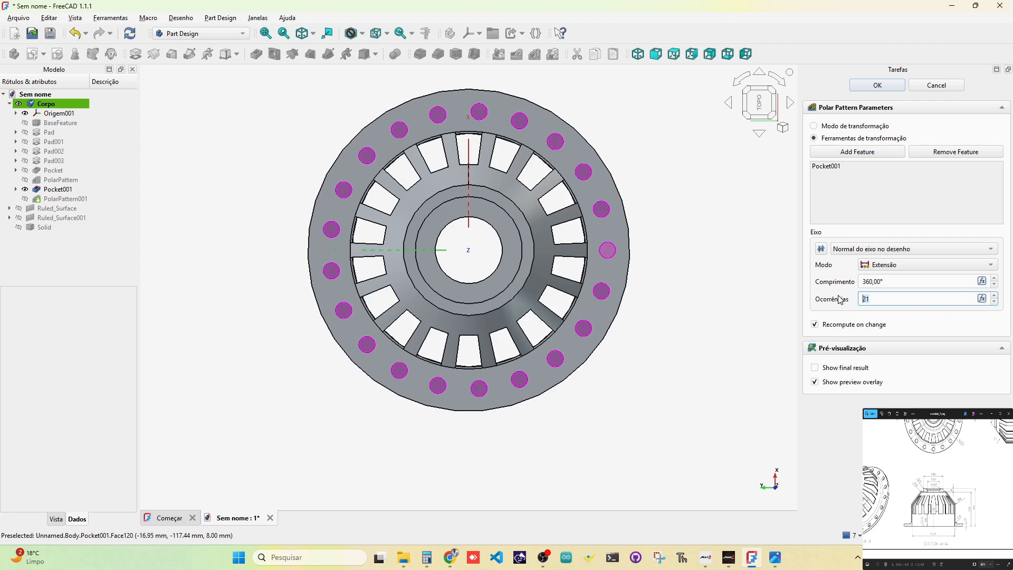
type("18")
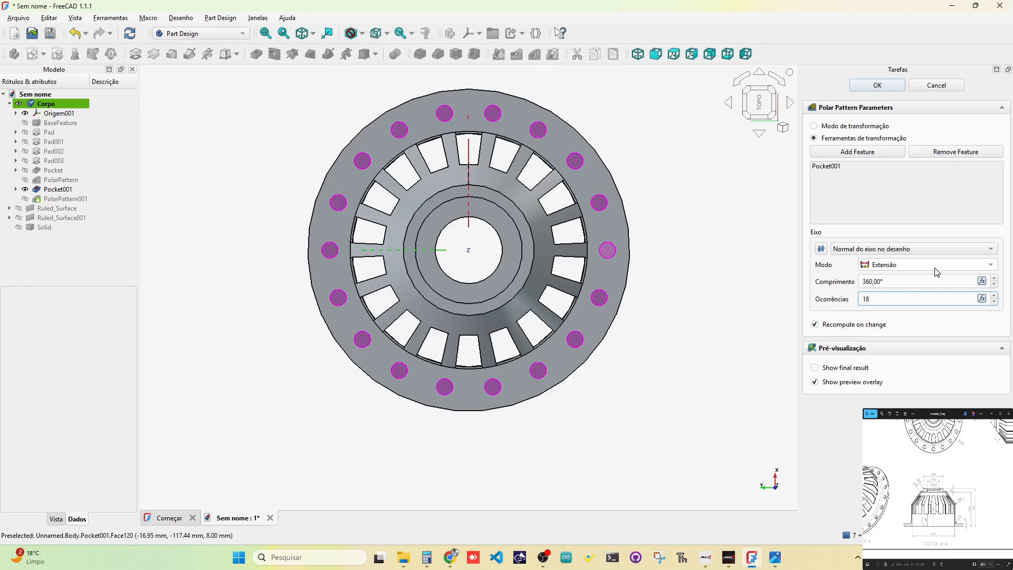
left_click(877, 85)
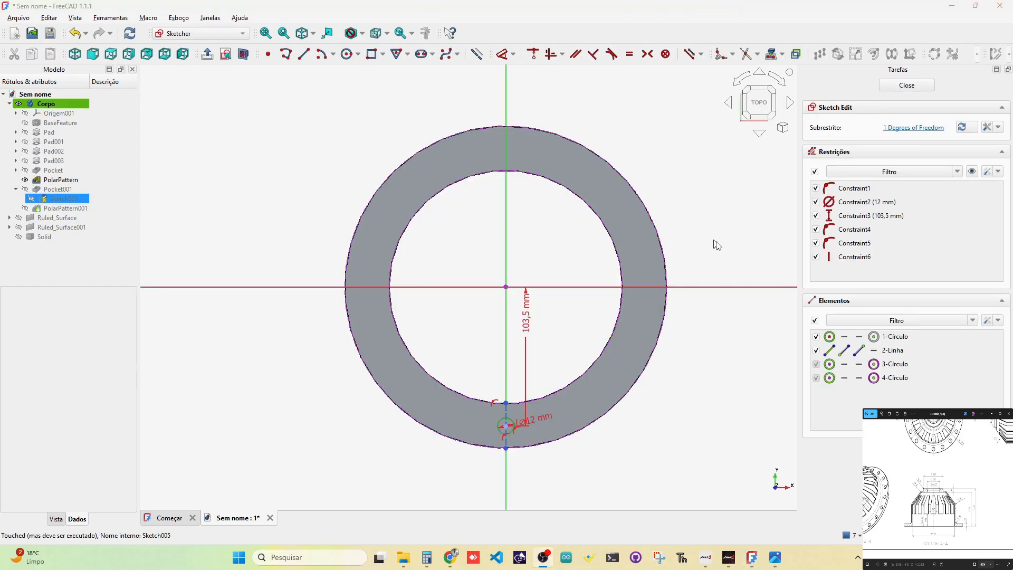
Delete the 12 mm circle from the bolt-hole sketch, keeping the vertical construction line
scroll(644, 407, "up", 2)
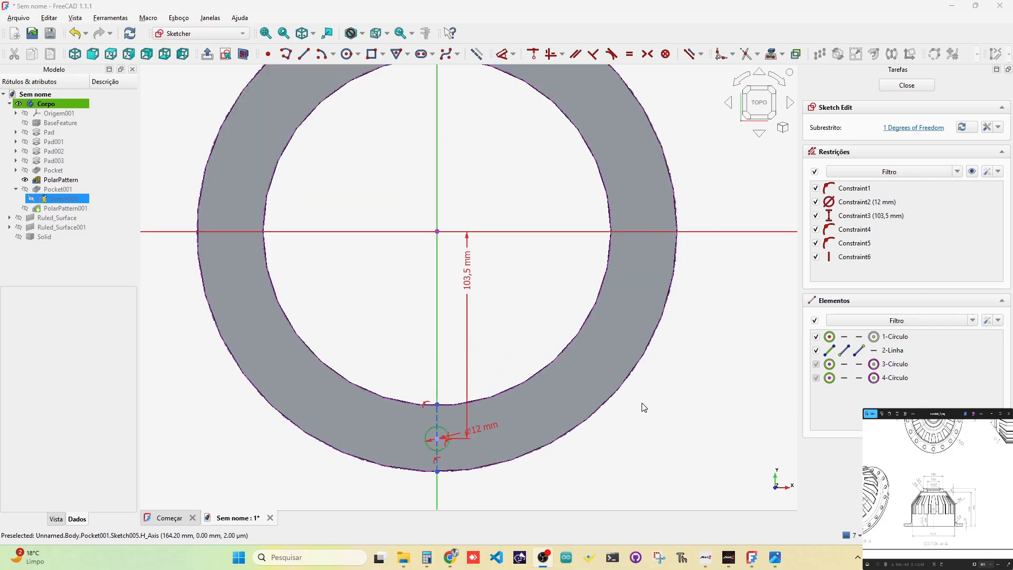
mouse_move(656, 373)
middle_mouse_down()
mouse_move(773, 276)
mouse_move(768, 288)
middle_mouse_up()
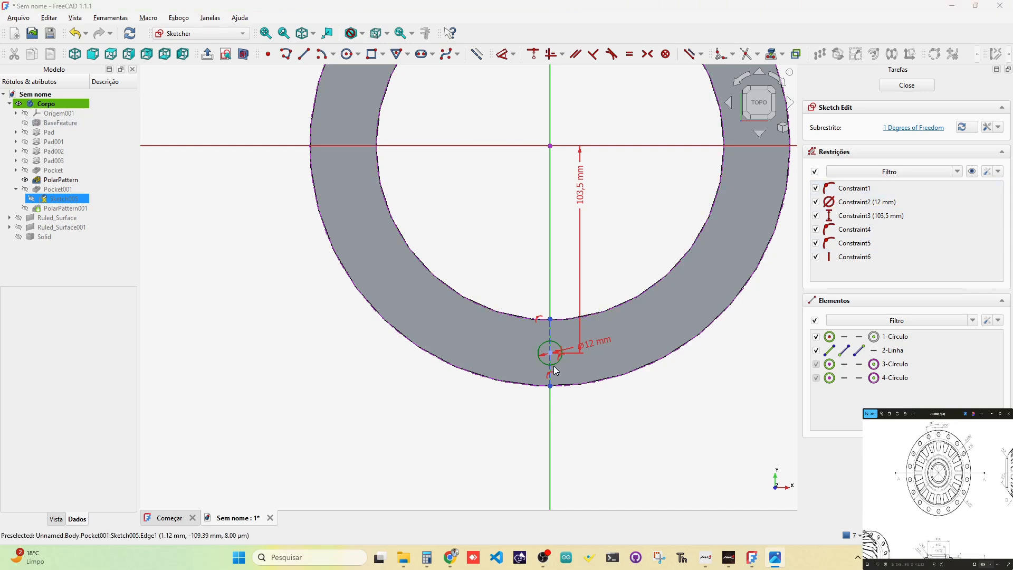
scroll(552, 369, "up", 5)
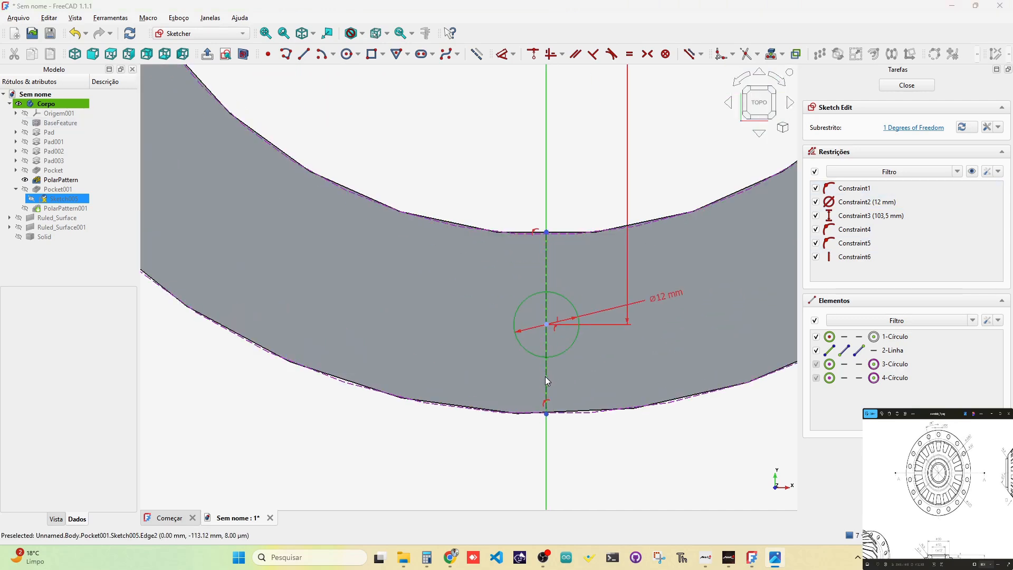
left_click(546, 377)
left_click(547, 381)
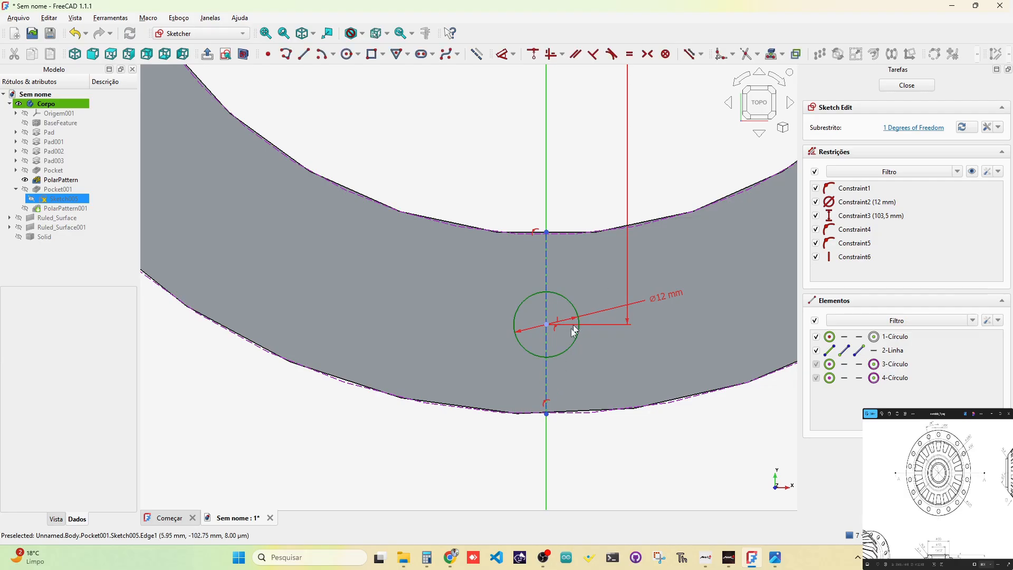
left_click(546, 374)
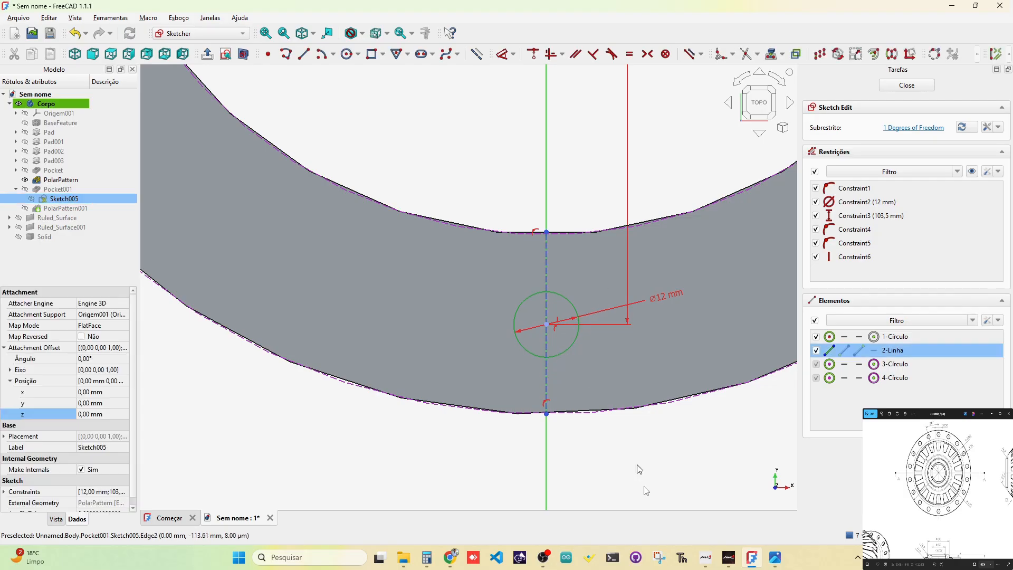
left_click(546, 390)
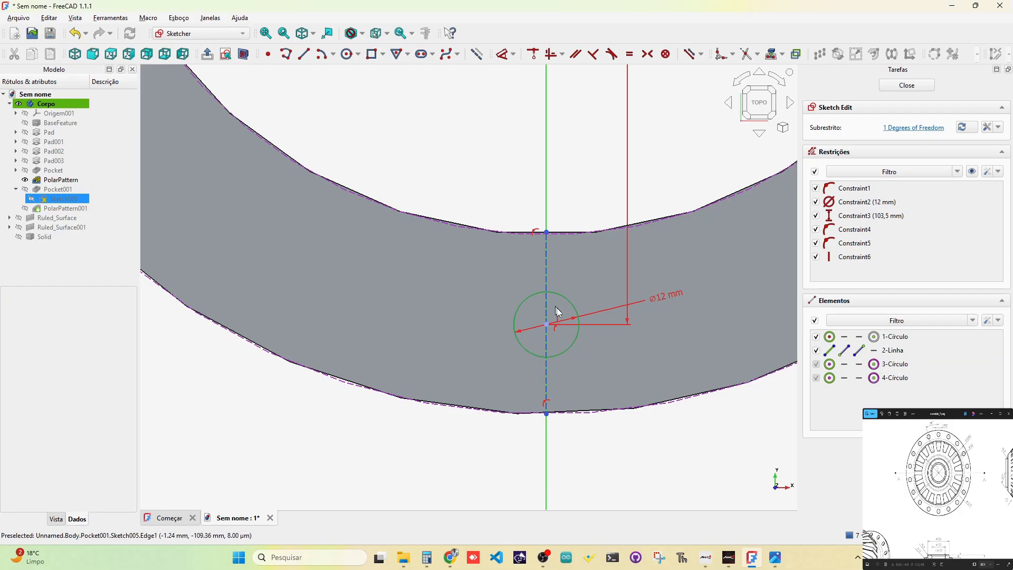
scroll(625, 335, "down", 3)
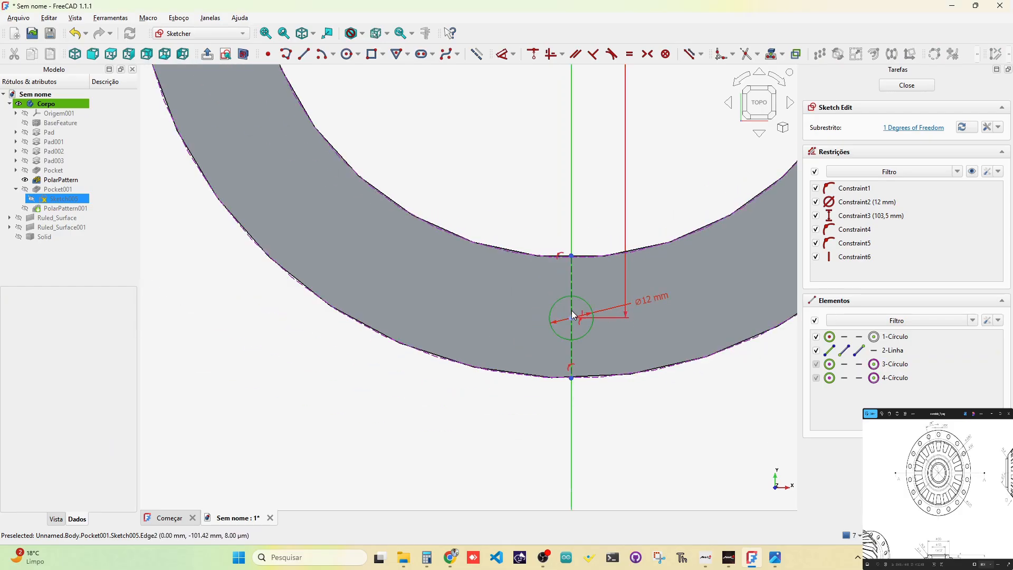
left_click(566, 338)
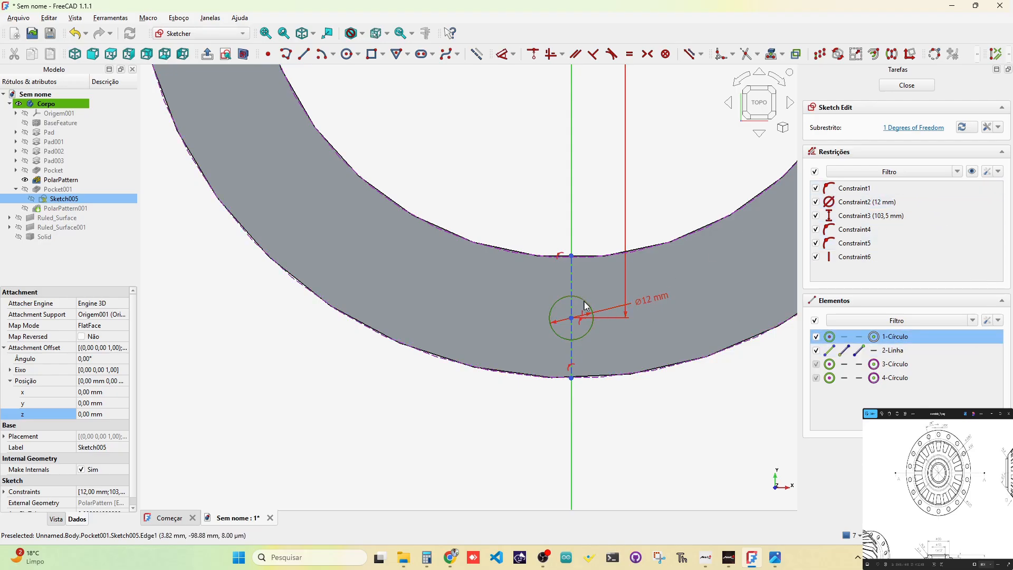
key("Delete")
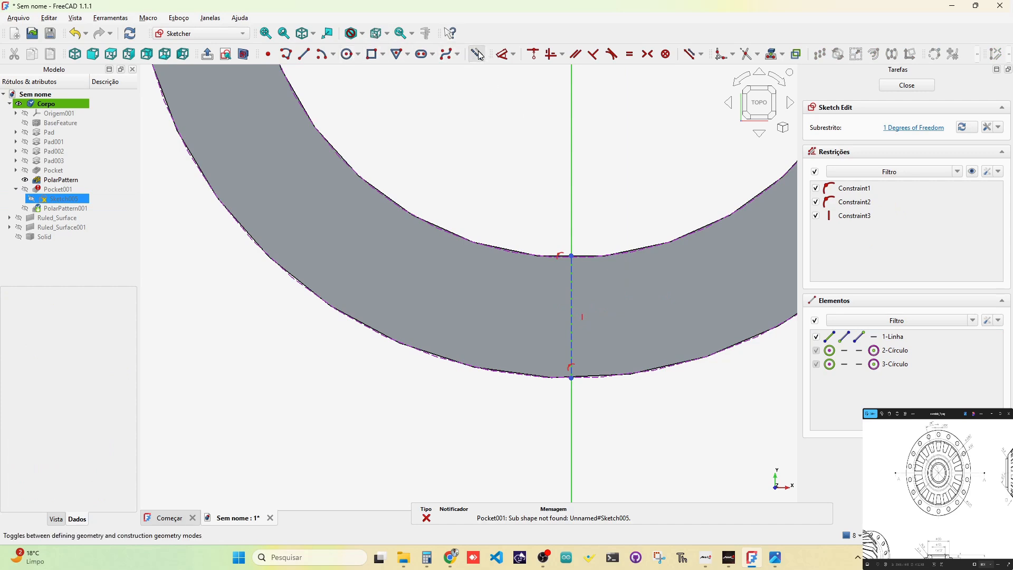
left_click(346, 60)
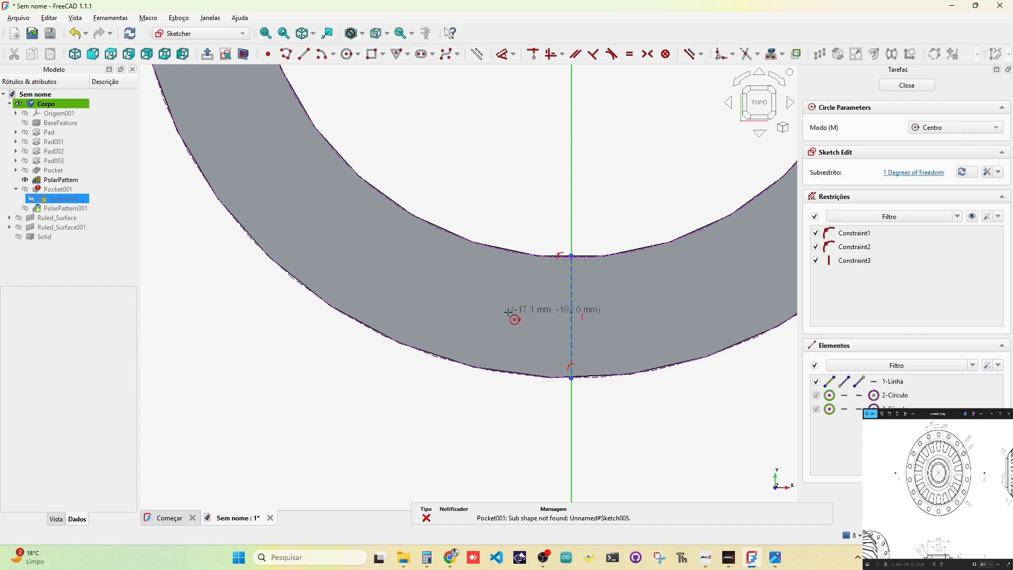
left_click(507, 315)
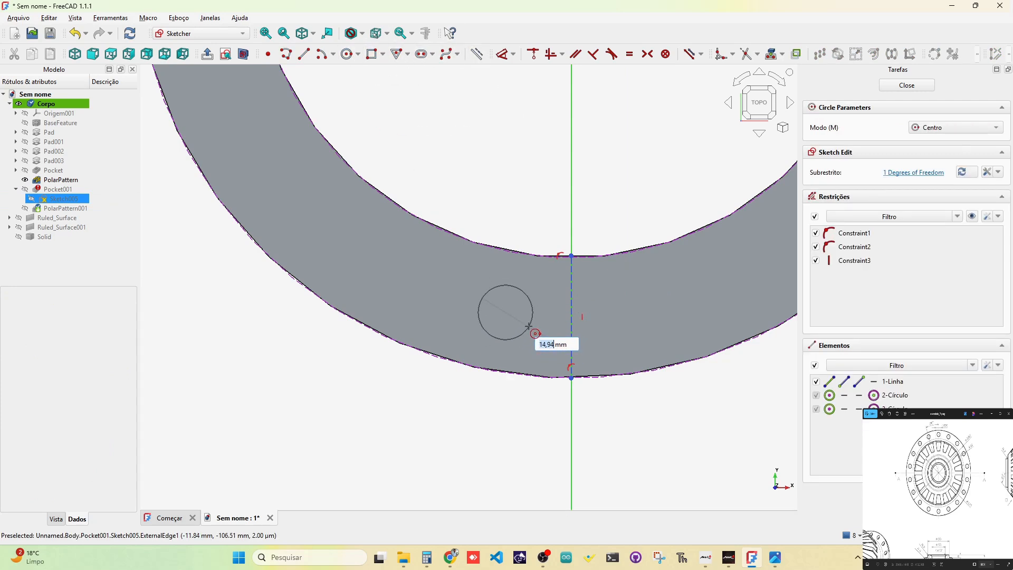
key("Escape")
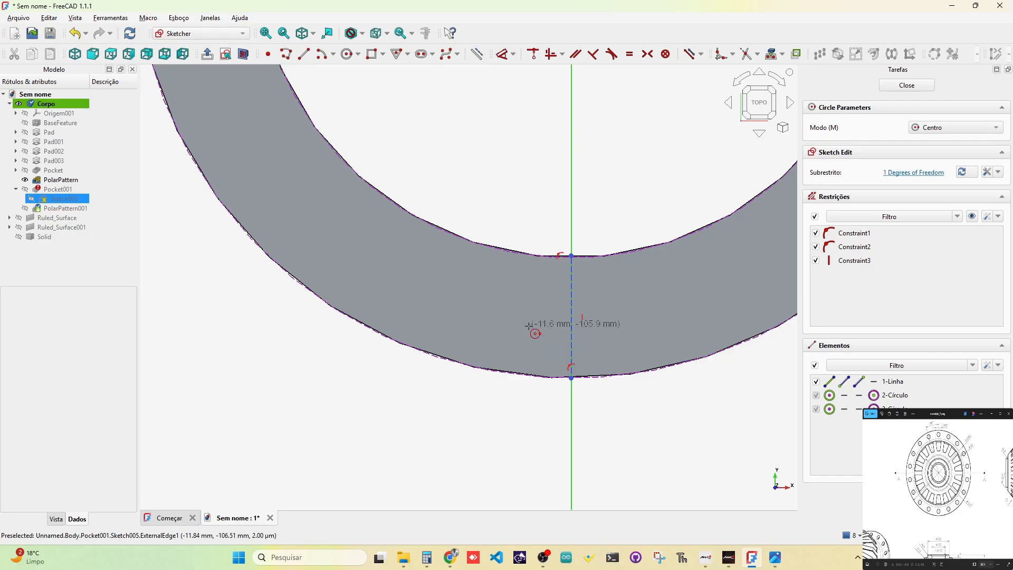
Sketch a circle about 16 mm in diameter on the flange ring, beside the vertical construction line
left_click(497, 316)
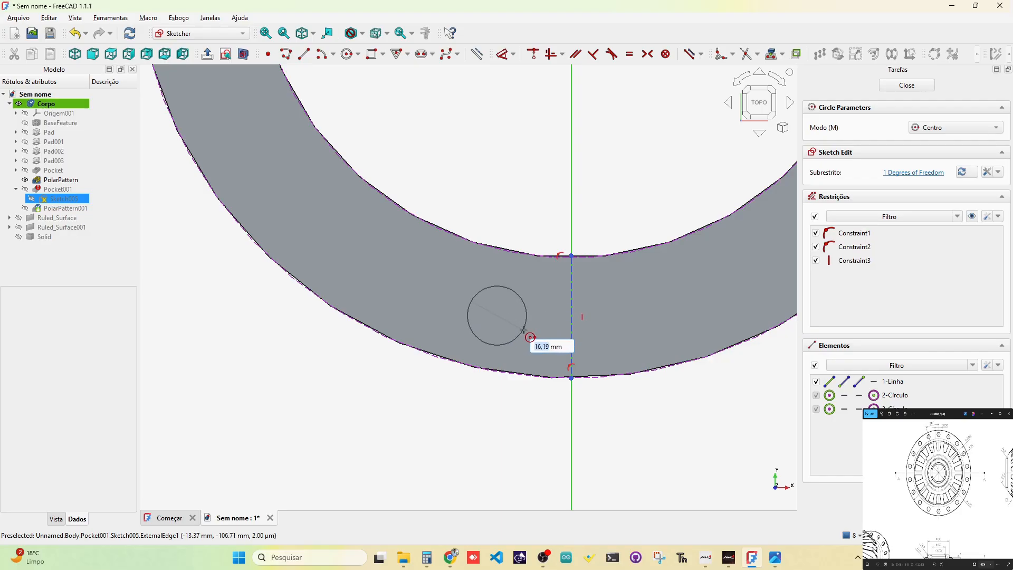
left_click(522, 331)
scroll(581, 235, "down", 1)
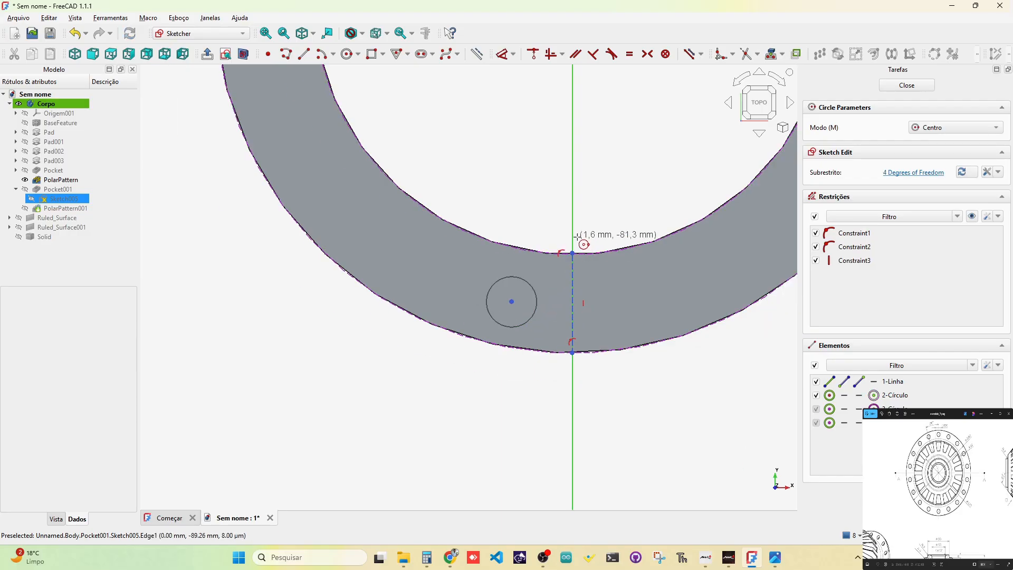
middle_click_drag(480, 112, 449, 253)
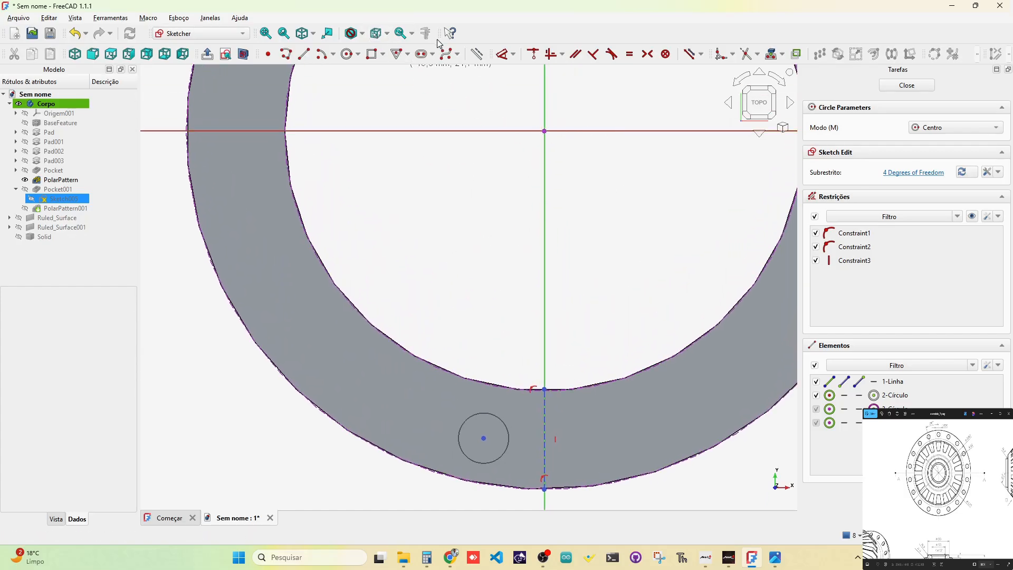
left_click(500, 54)
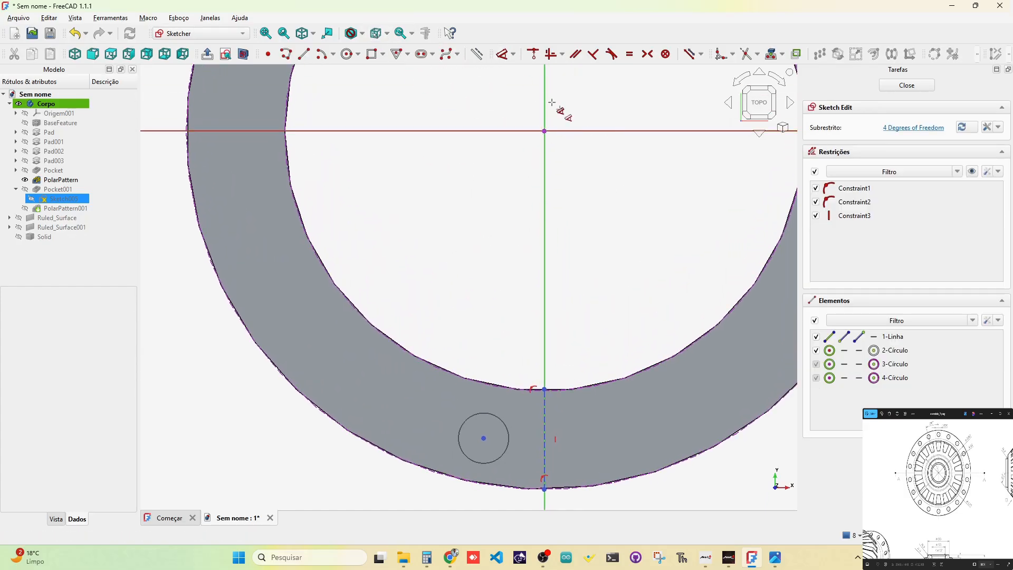
left_click(544, 131)
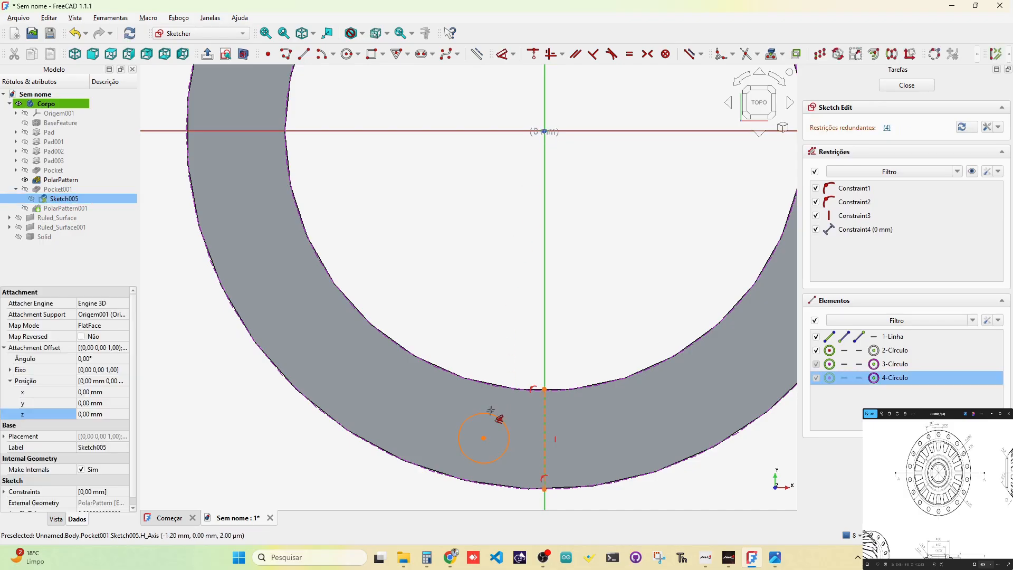
key("Escape")
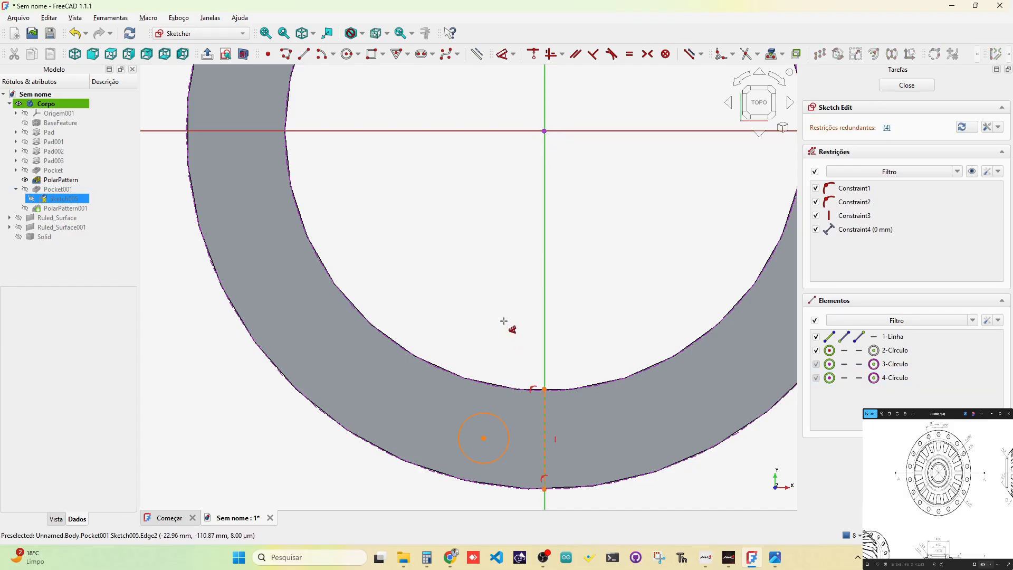
key("Escape")
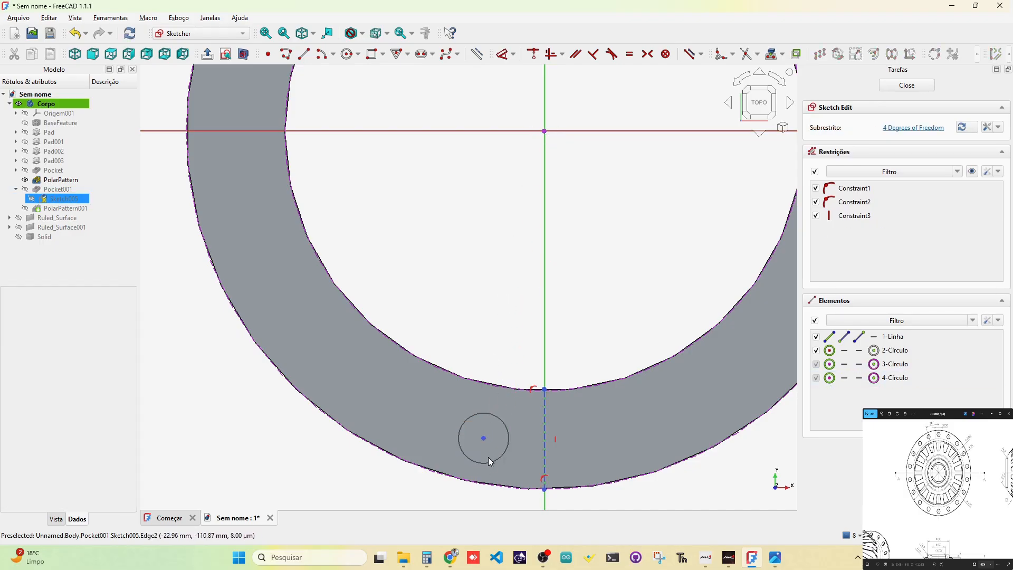
Dimension the distance between the sketch origin and the circle's centre as 103.5 mm
left_click(501, 57)
left_click(483, 438)
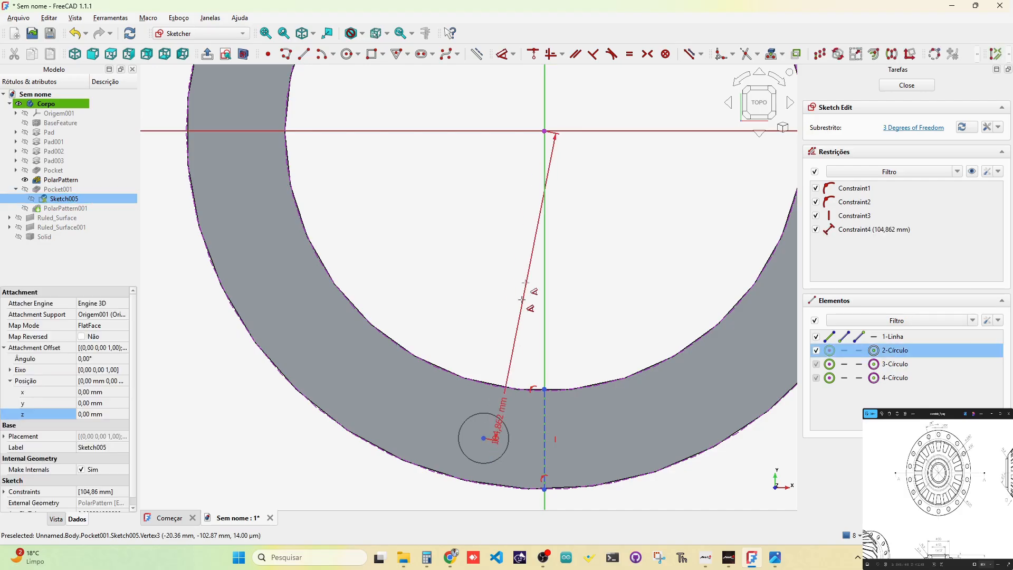
left_click(537, 142)
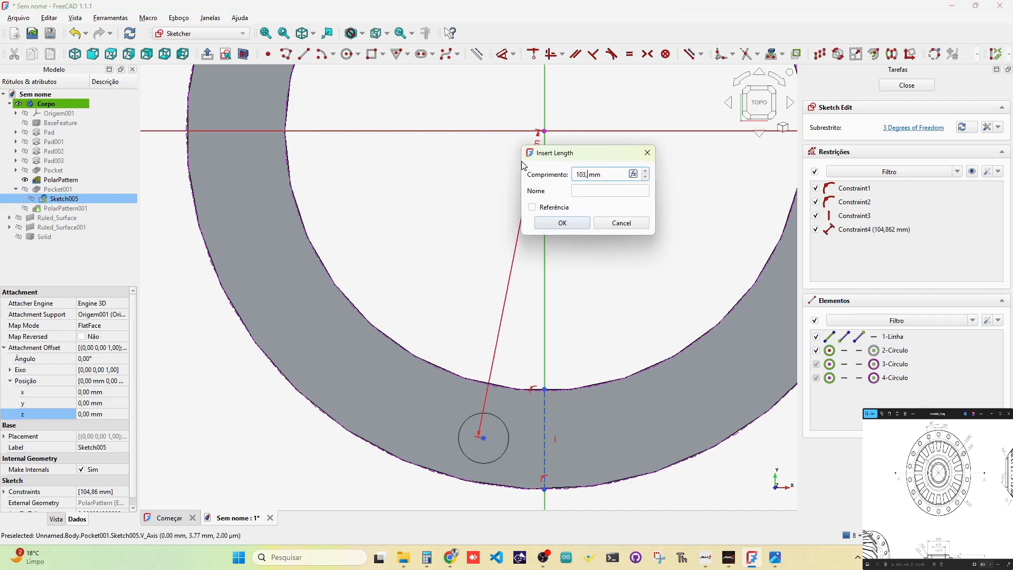
key("Return")
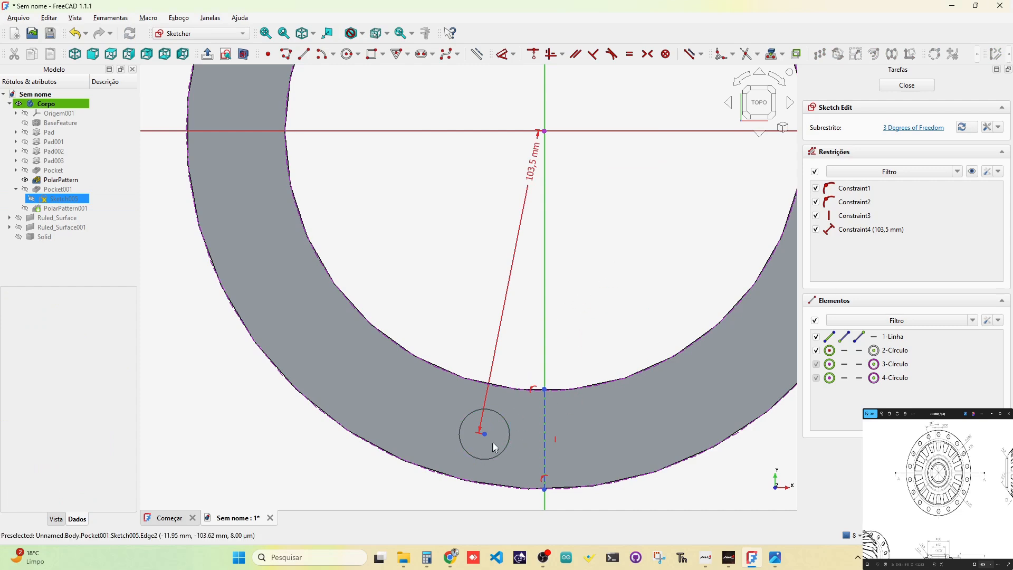
left_click(505, 54)
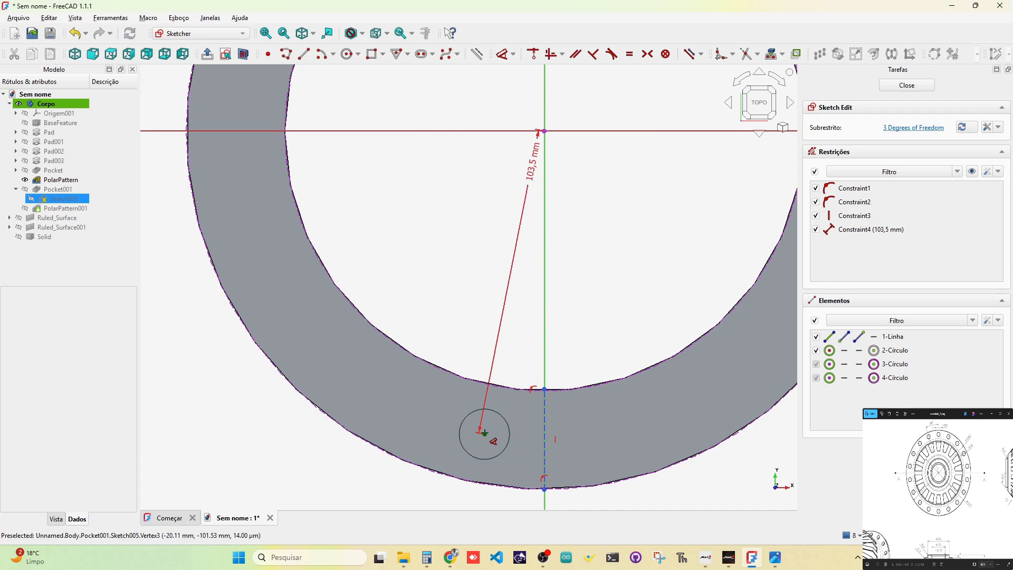
left_click(486, 438)
left_click(545, 428)
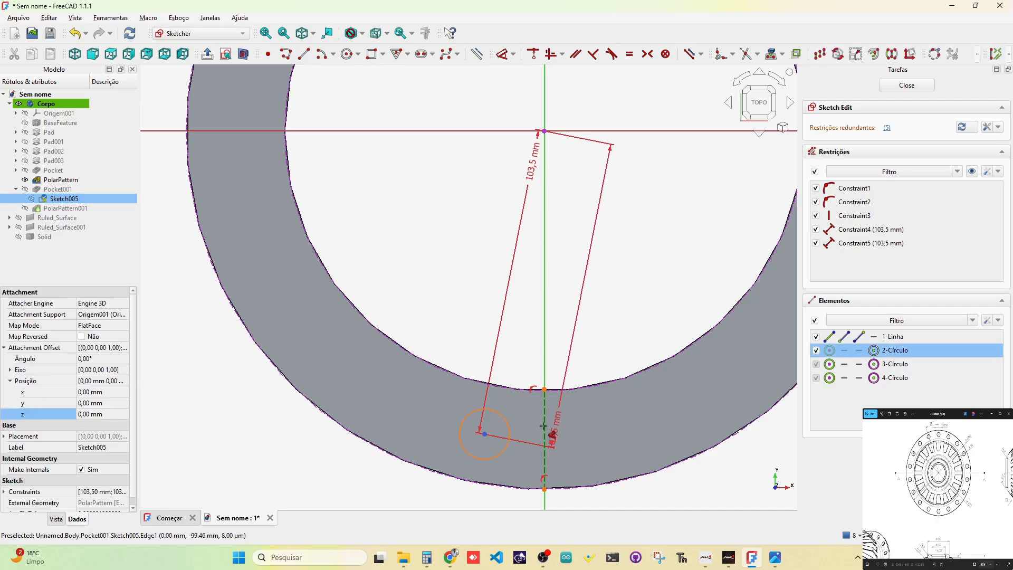
left_click(530, 378)
left_click_drag(531, 376, 539, 419)
key("Escape")
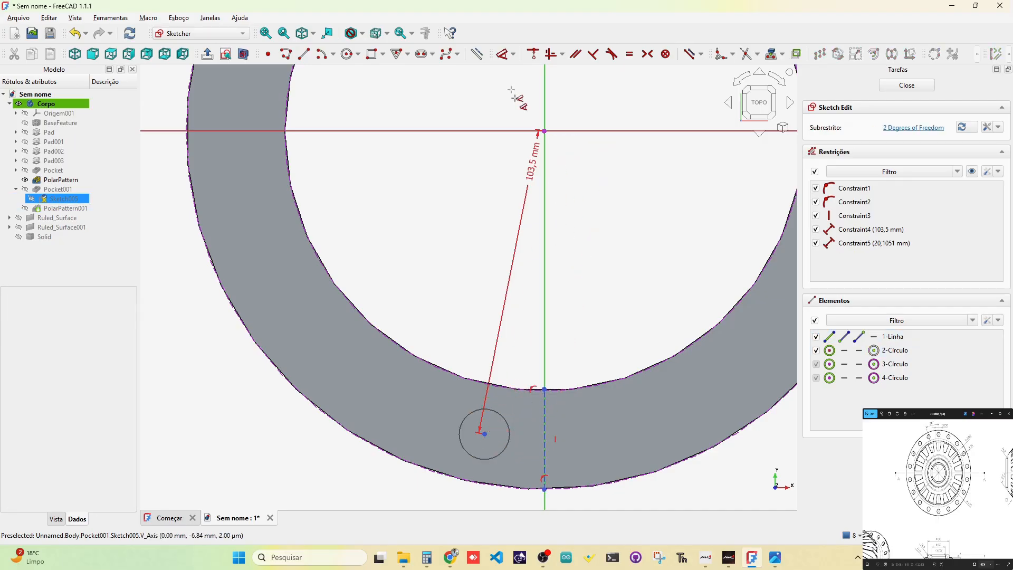
Try to constrain the circle's centre with an angle dimension
left_click(514, 53)
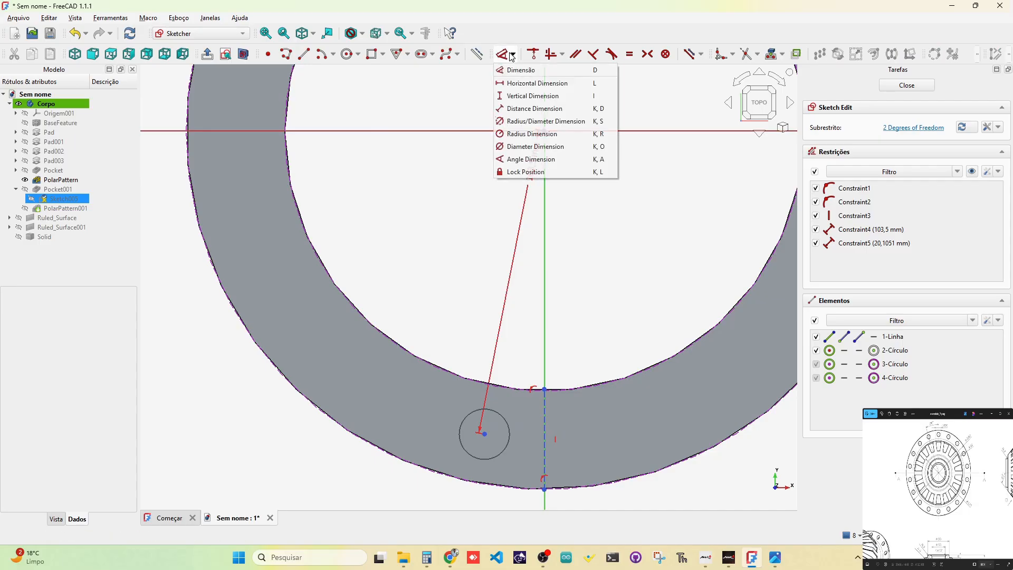
left_click(535, 160)
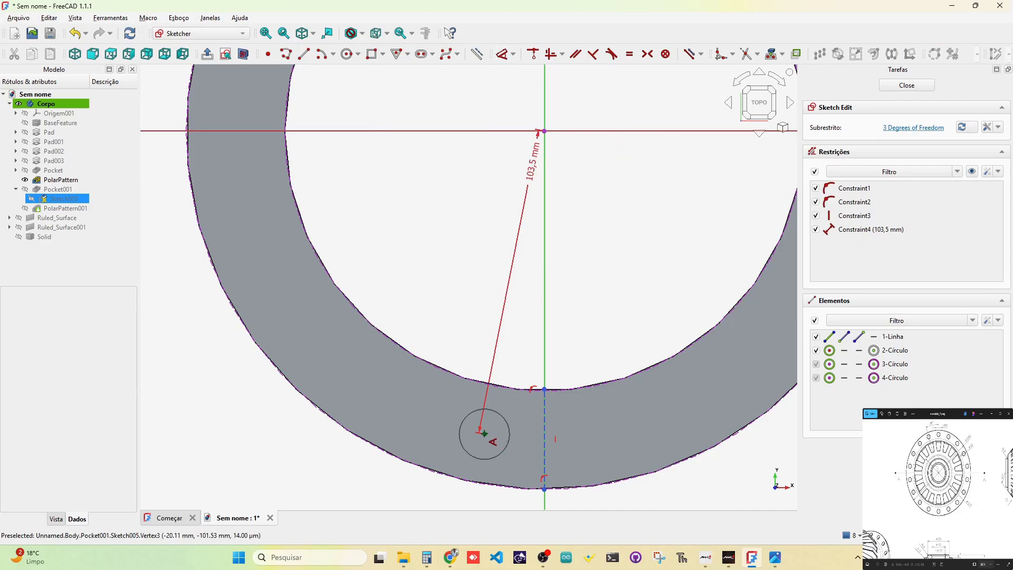
left_click(483, 430)
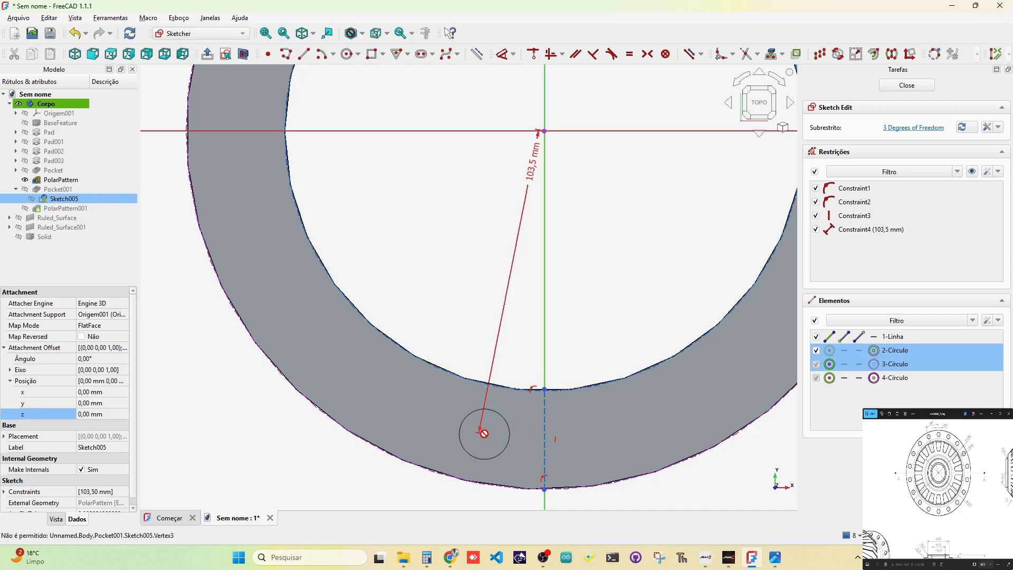
left_click(503, 53)
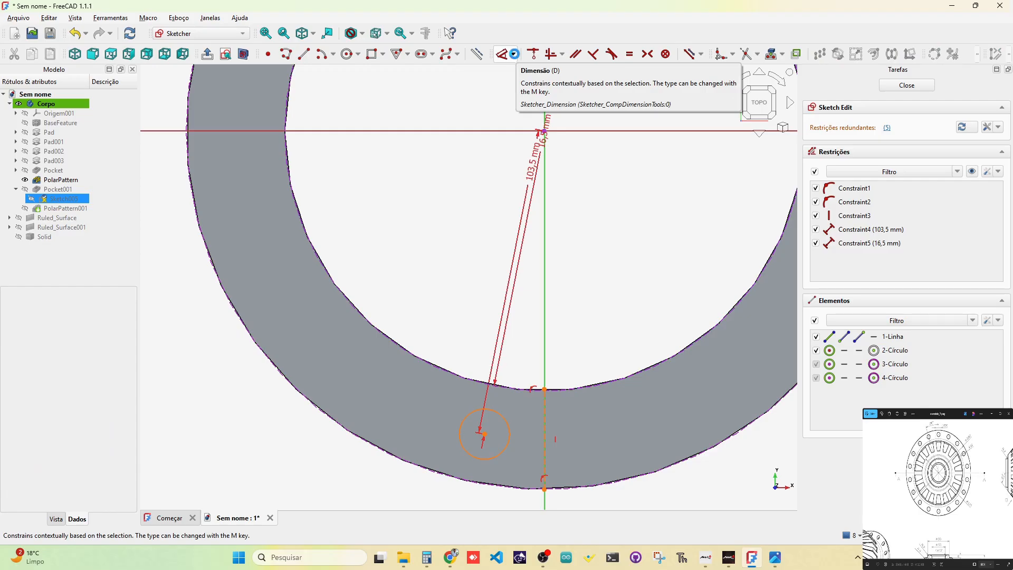
key("ctrl+z")
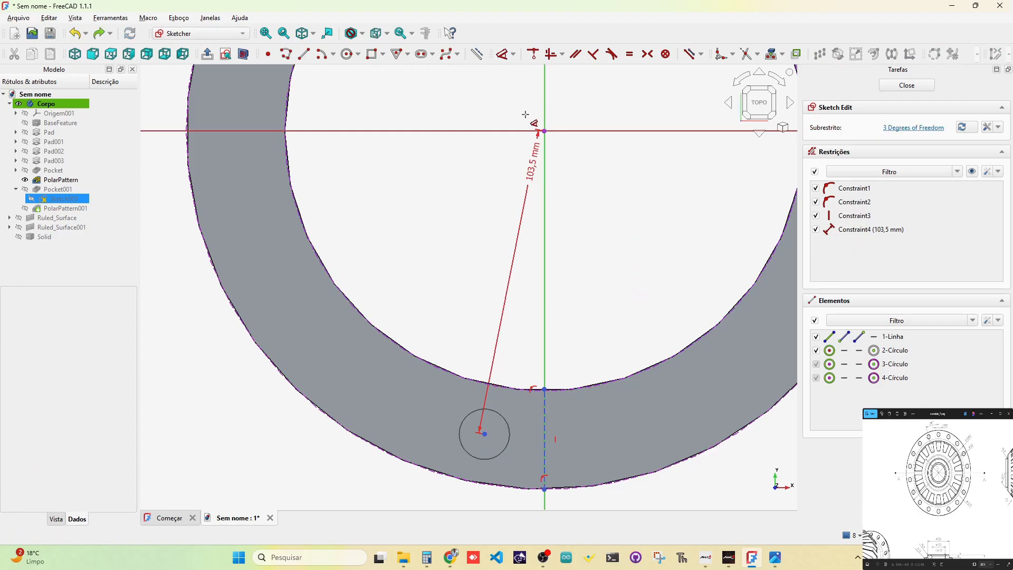
Dimension the circle's centre 20 mm from the vertical construction line, align the dimension with the centre, and close the sketch
left_click(514, 55)
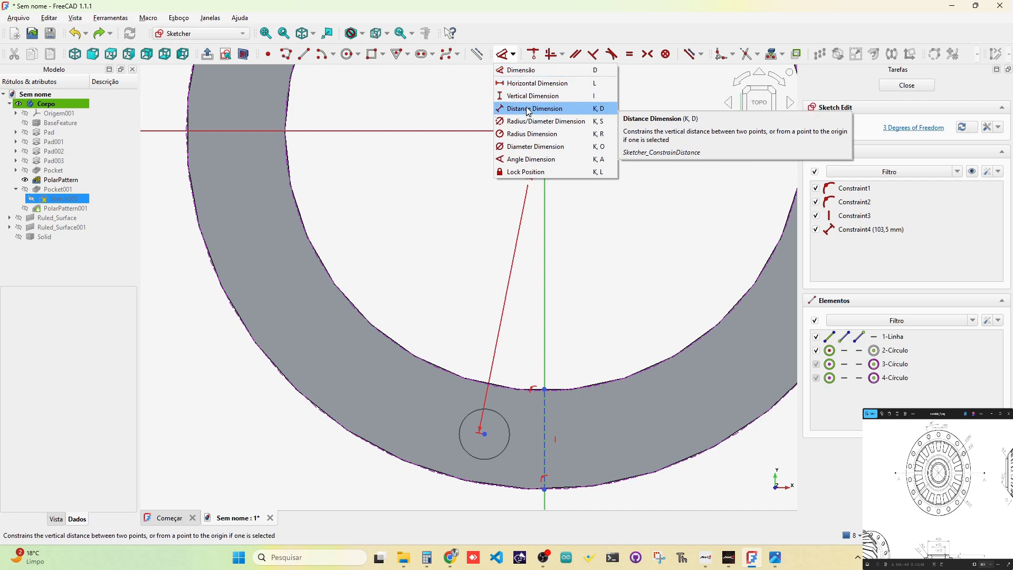
left_click(528, 70)
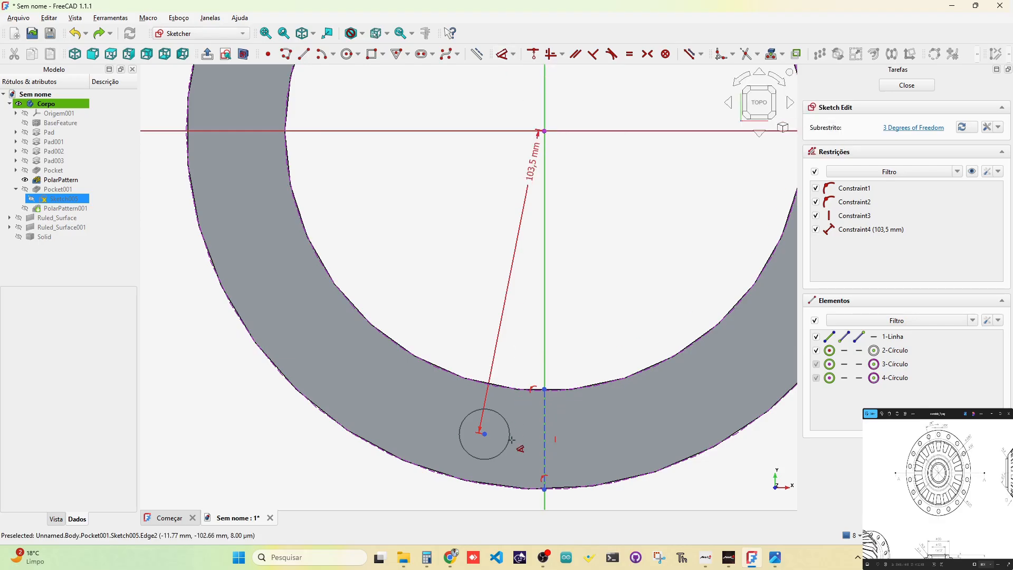
left_click(484, 435)
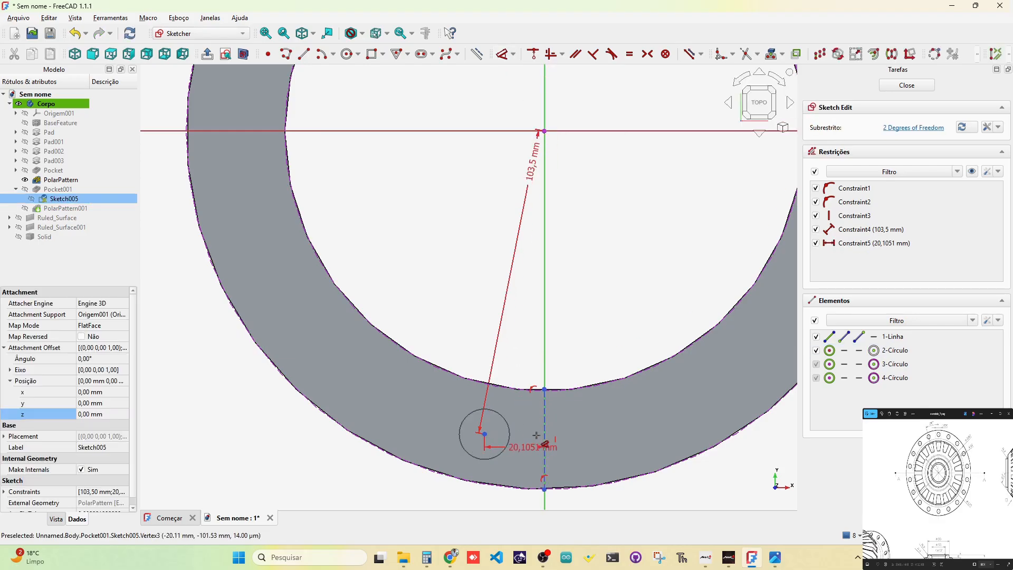
left_click(544, 429)
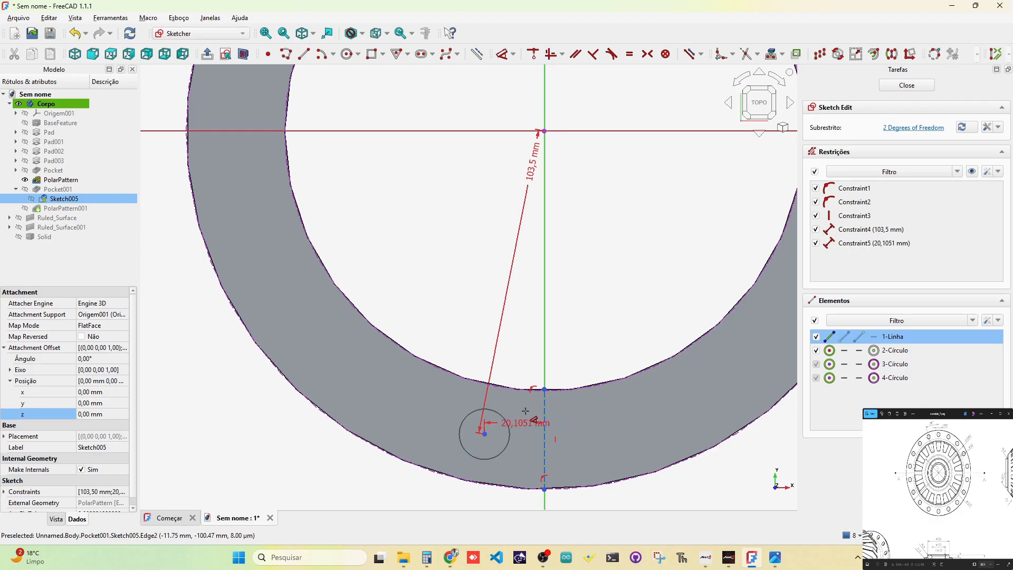
left_click(525, 413)
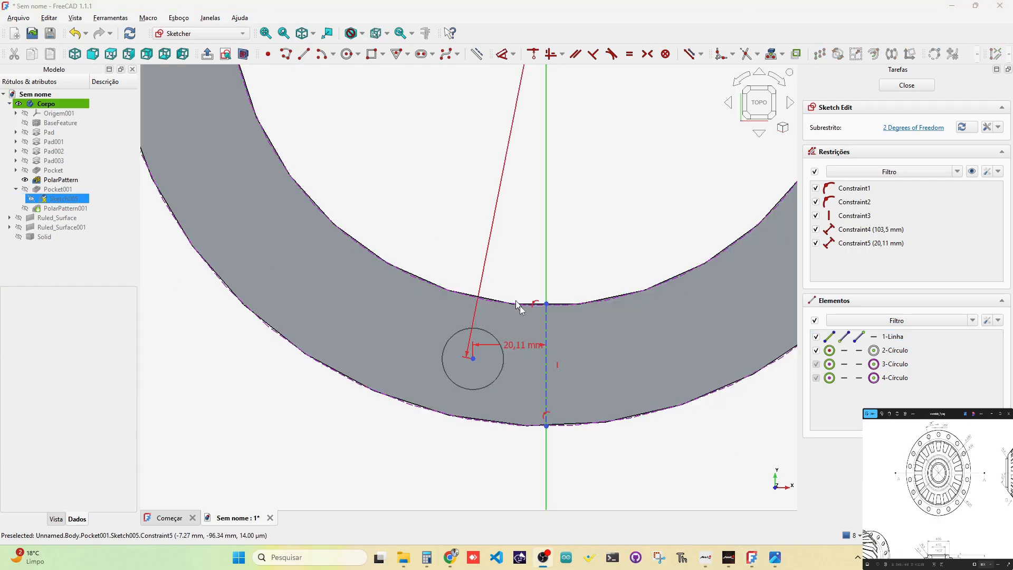
double_click(530, 345)
type("20")
key("Return")
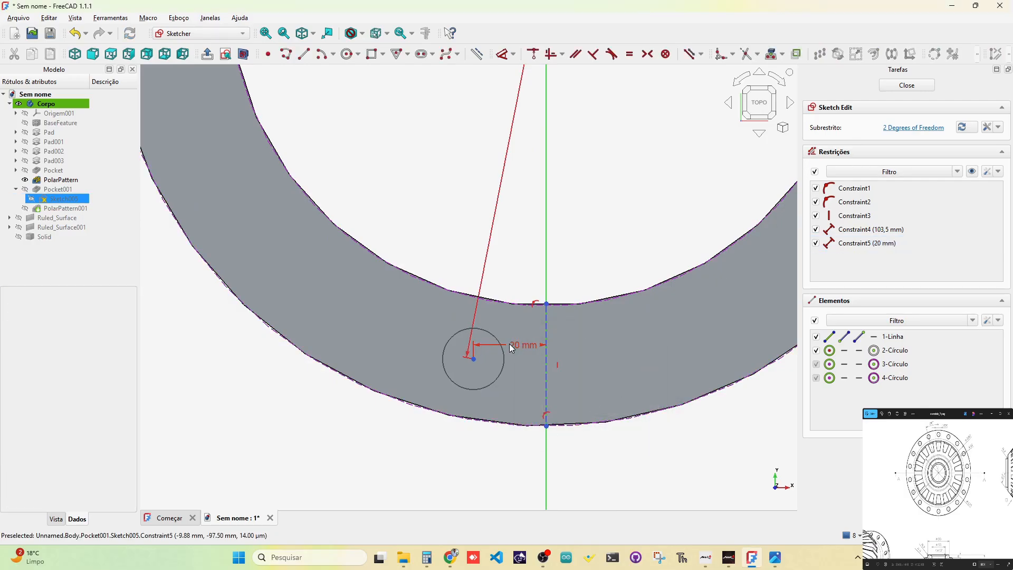
left_click_drag(521, 345, 526, 365)
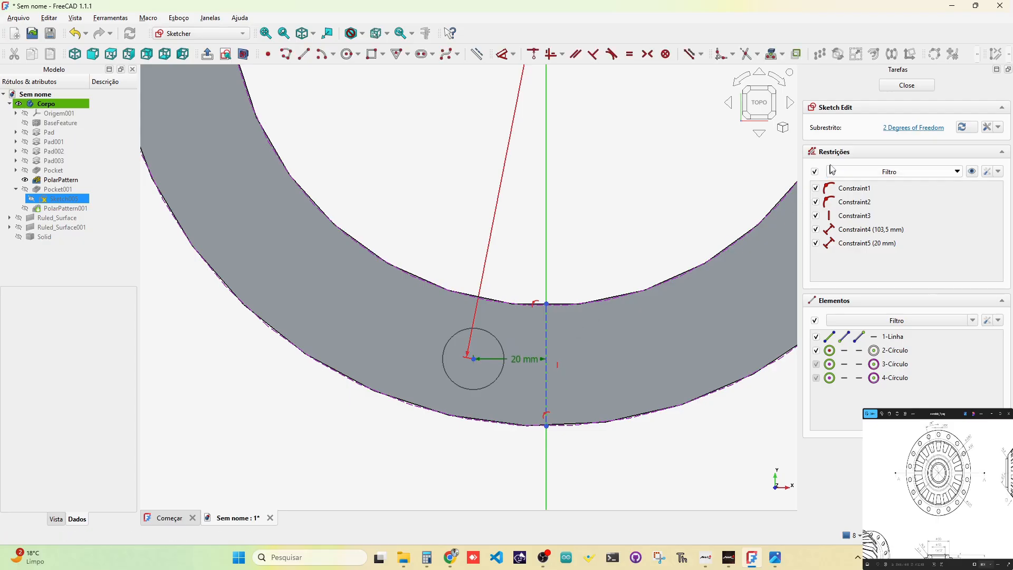
left_click(907, 85)
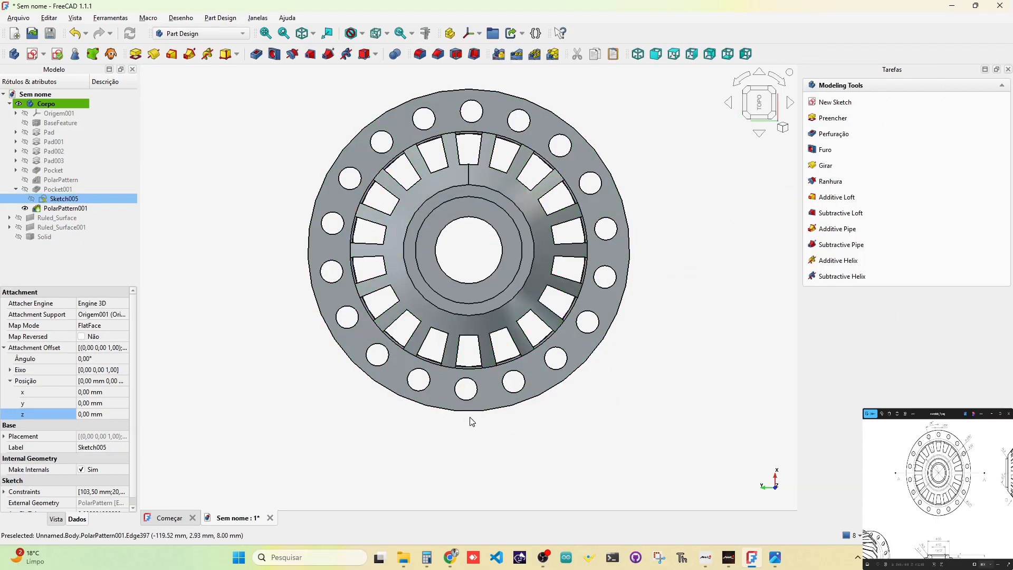
Fillet the outer circular edge where the cylindrical wall meets the flange with a 6 mm radius
scroll(489, 443, "up", 4)
middle_click_drag(497, 419, 489, 340)
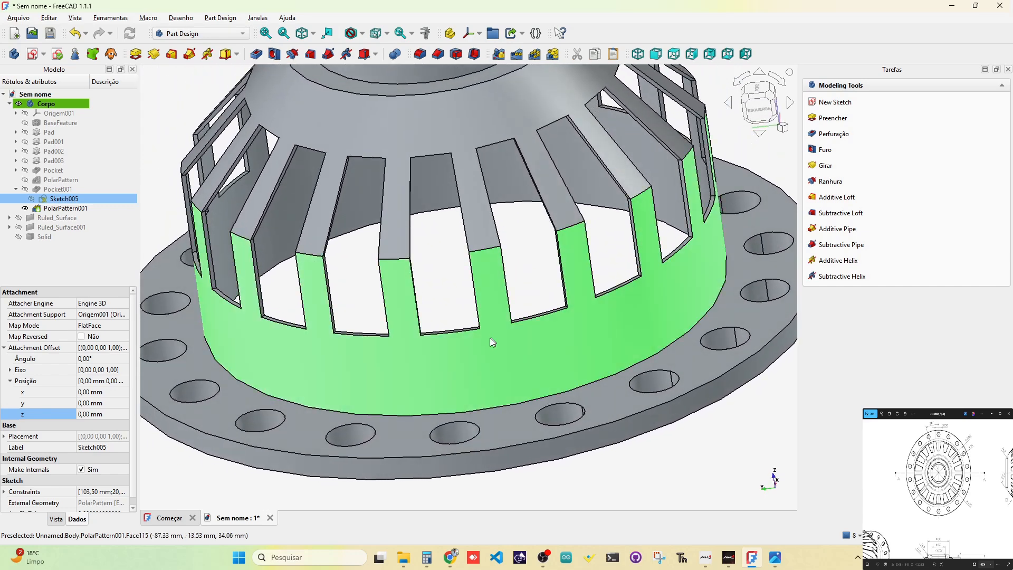
scroll(480, 355, "down", 4)
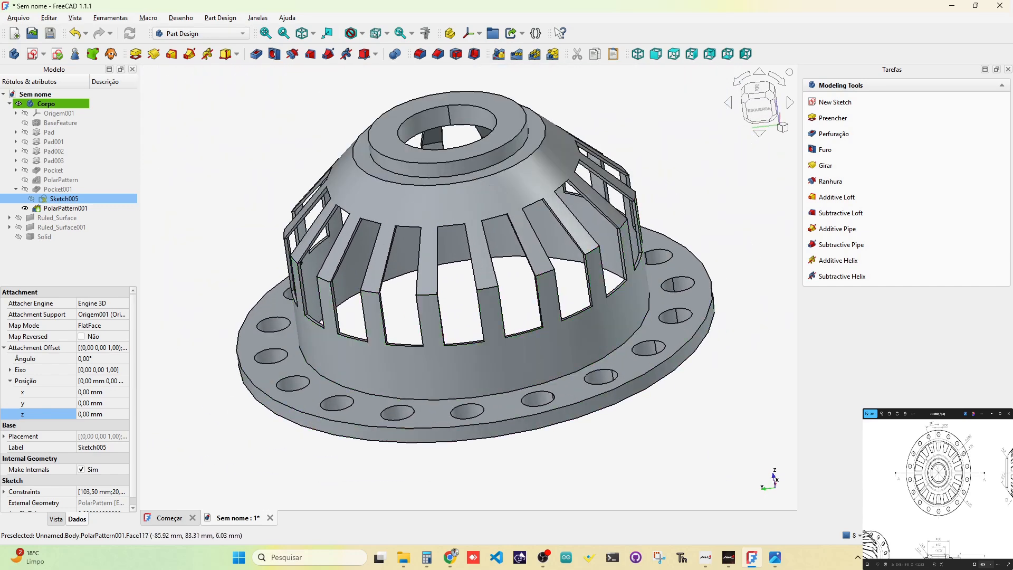
scroll(938, 488, "down", 3)
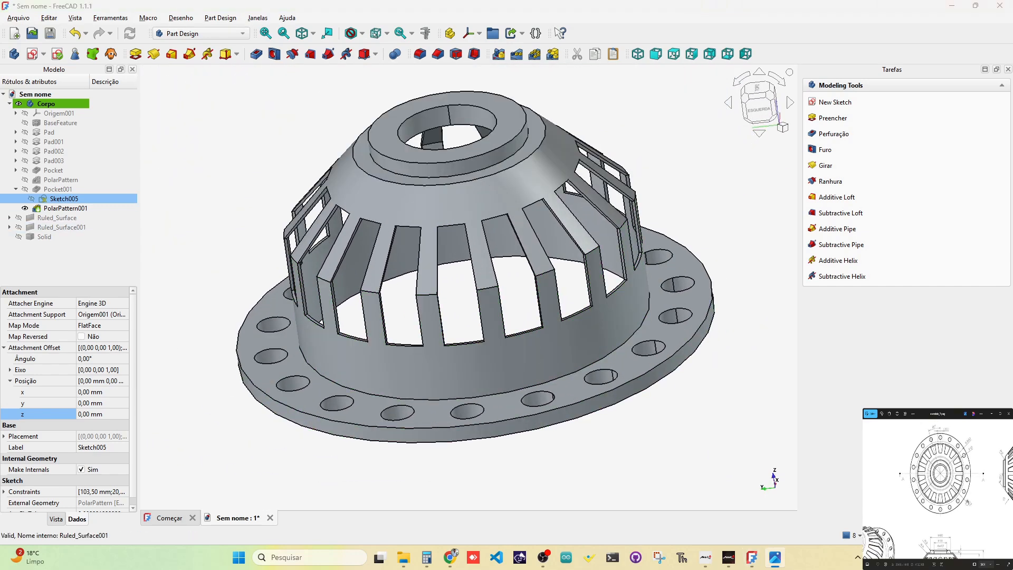
scroll(938, 489, "up", 1)
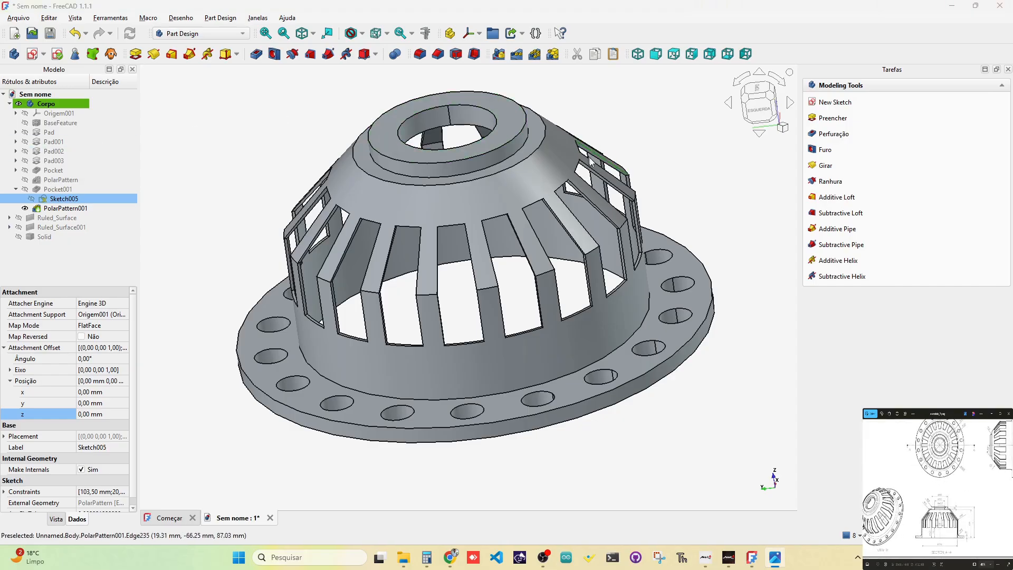
middle_click_drag(593, 158, 645, 129)
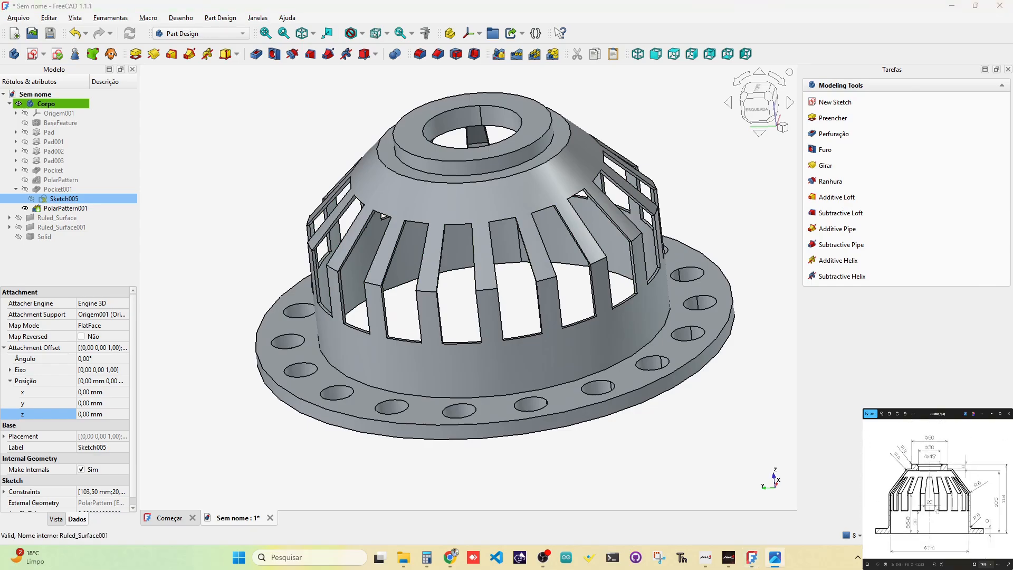
left_click(557, 385)
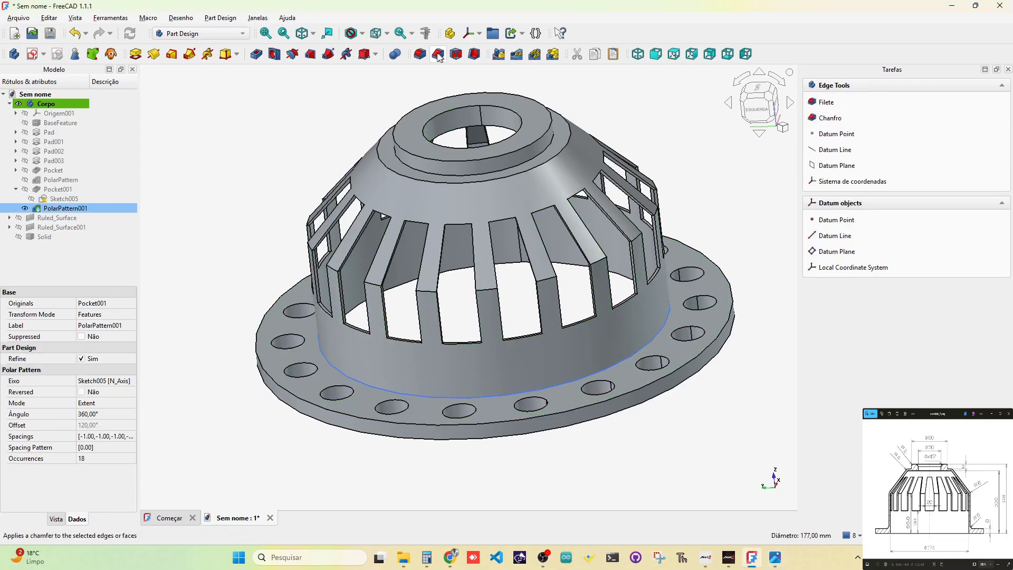
left_click(421, 54)
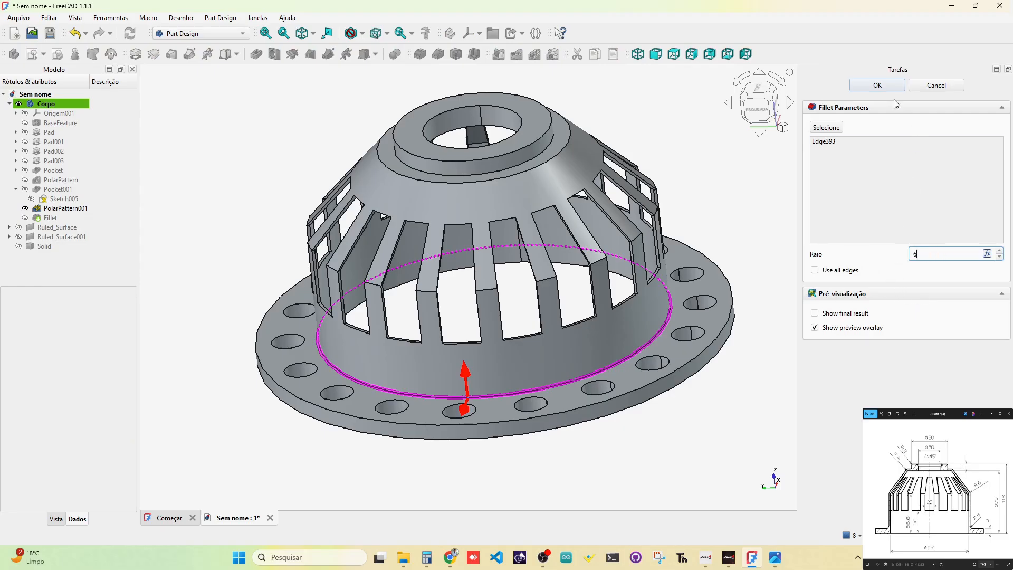
left_click(888, 86)
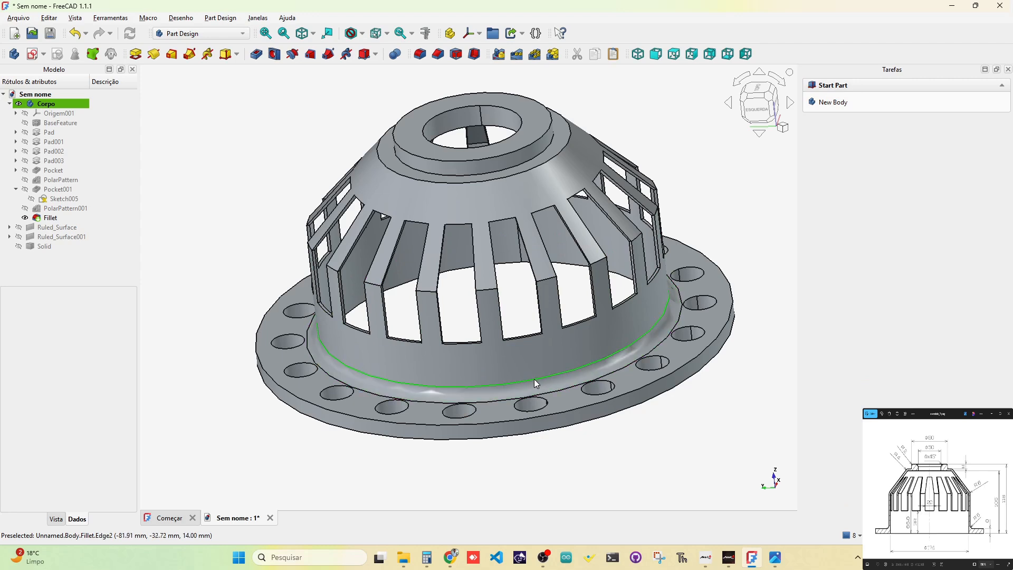
Fillet the outer bend edge of one rib between the slots with a 6 mm radius
left_click(488, 293)
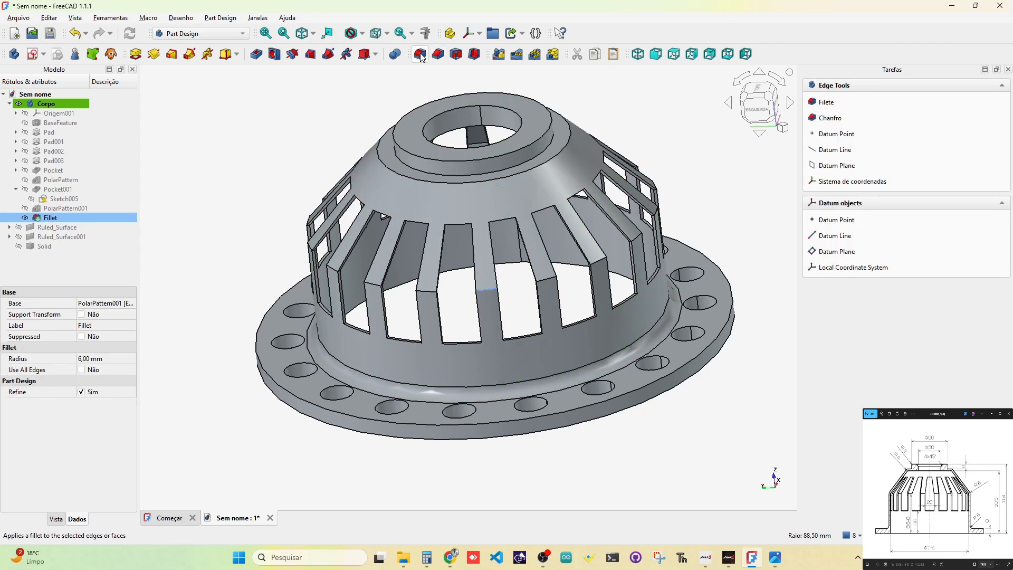
left_click_drag(939, 254, 914, 254)
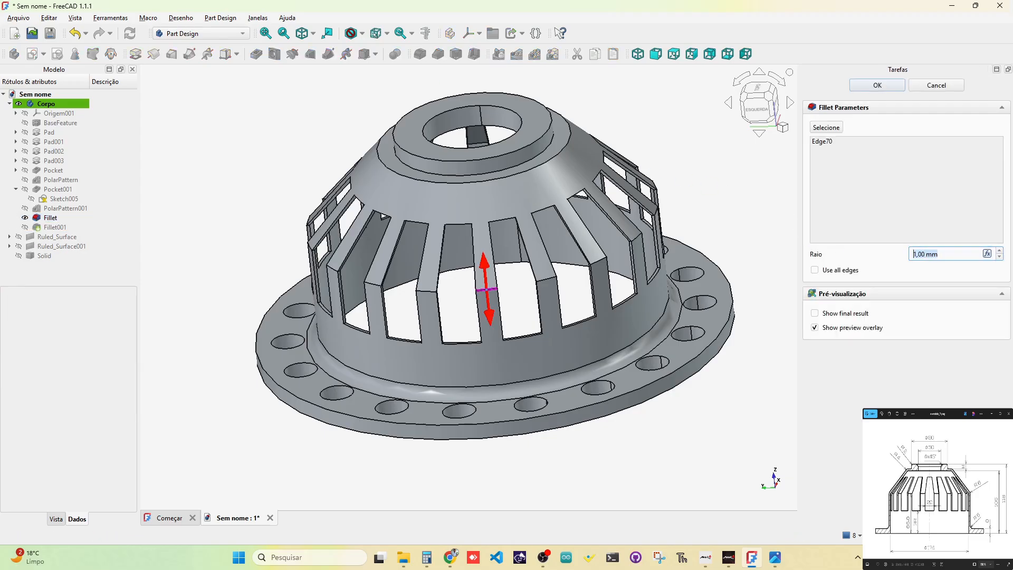
type("6")
left_click(878, 85)
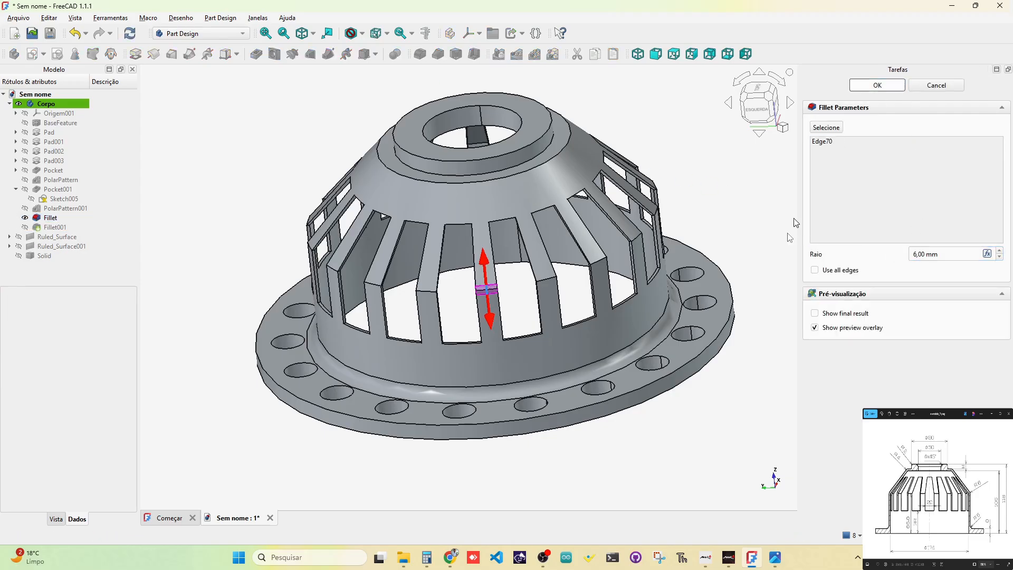
Polar-pattern the rib's bend fillet around the base Z-axis over 360° with 18 occurrences
left_click(488, 289)
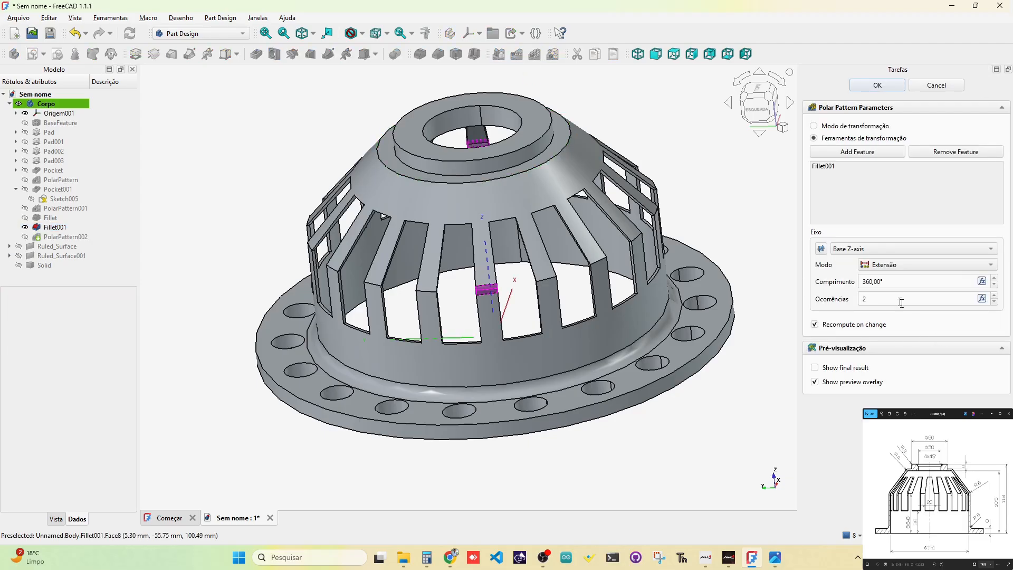
left_click(881, 300)
type("1")
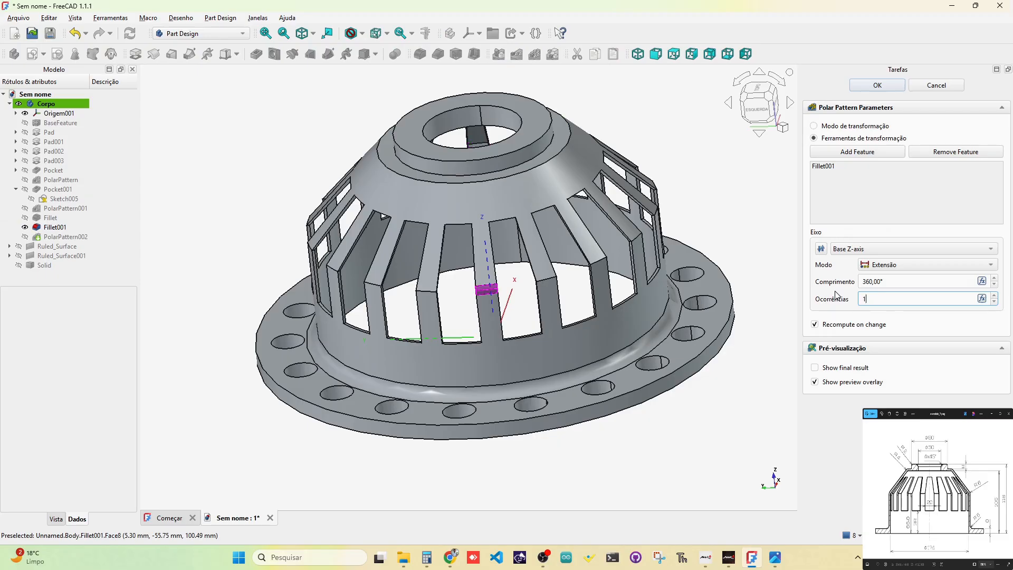
type("8")
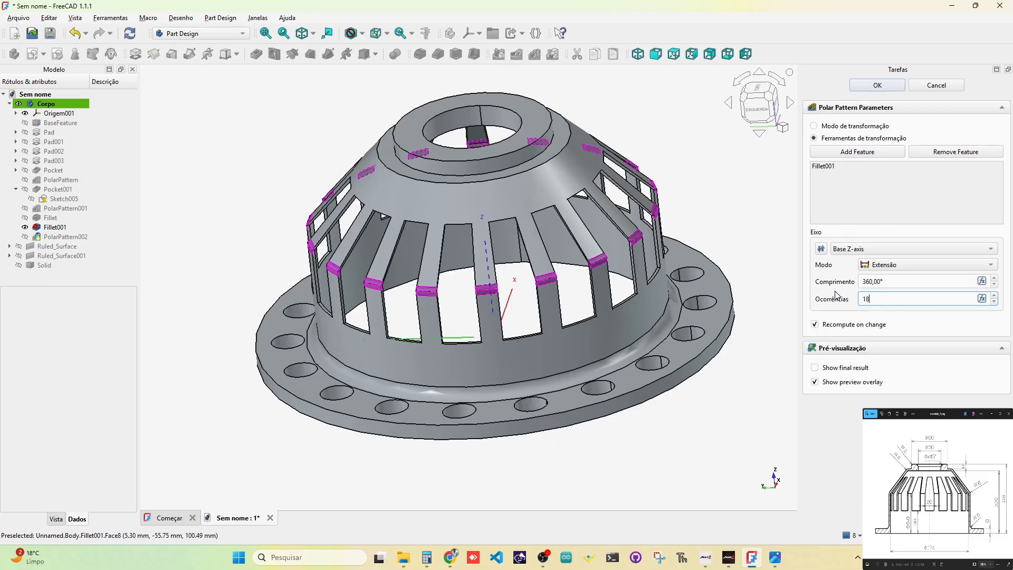
left_click(878, 86)
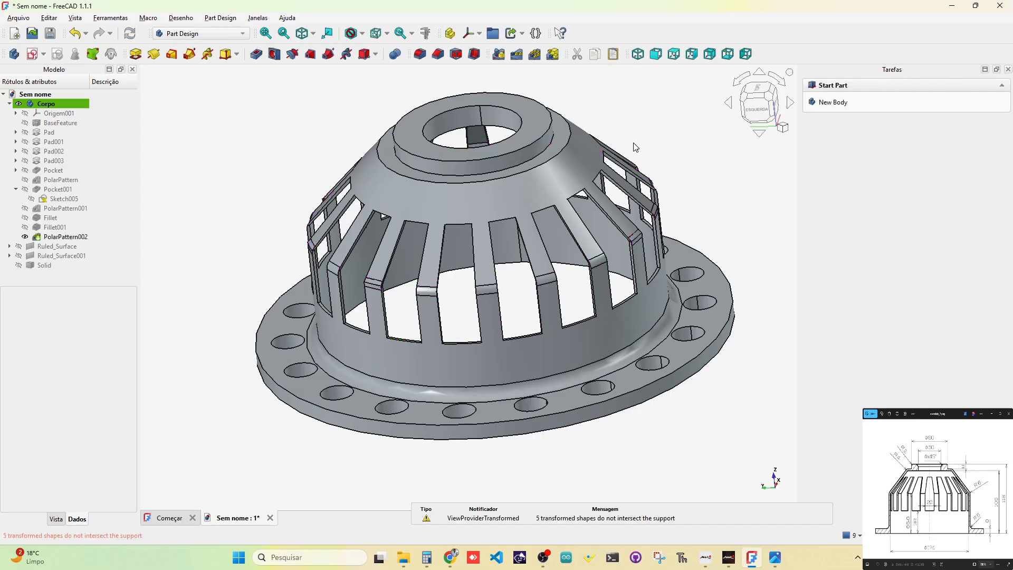
Fillet the cone's upper outer edge with a 4 mm radius and the base edge of the raised collar with a 2 mm radius
left_click(527, 170)
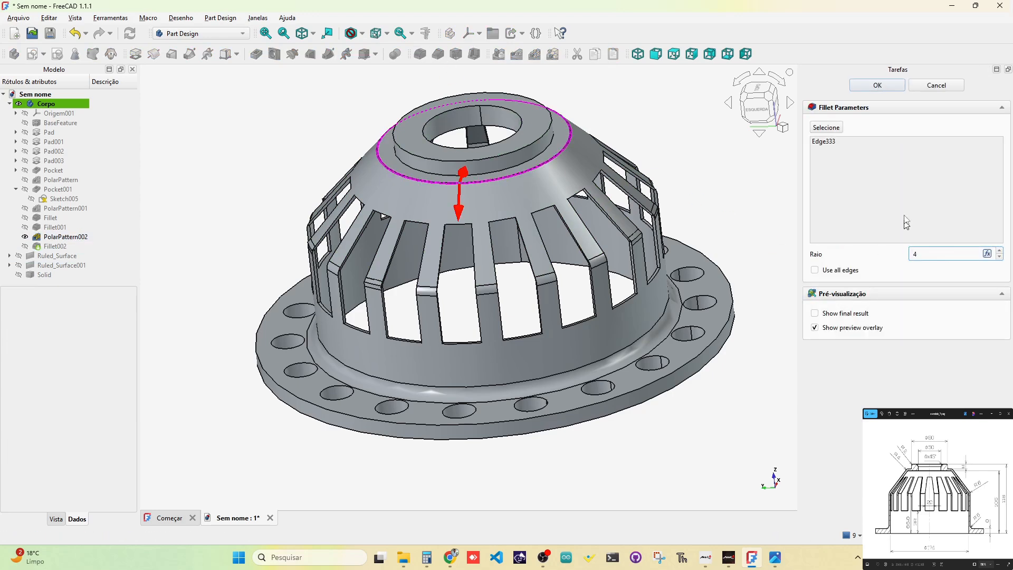
left_click(877, 85)
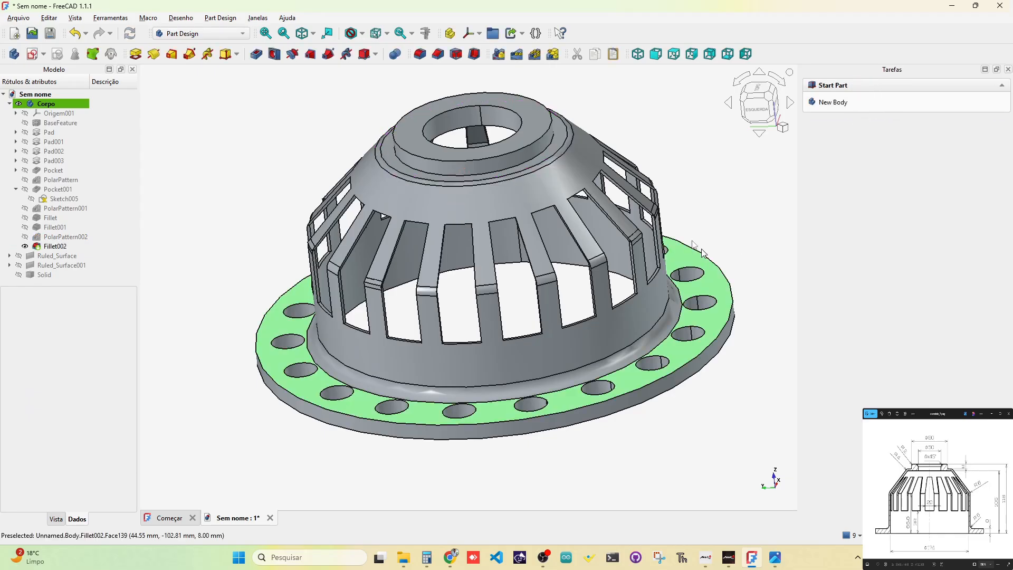
scroll(938, 488, "down", 3)
left_click_drag(977, 428, 940, 455)
scroll(940, 455, "up", 5)
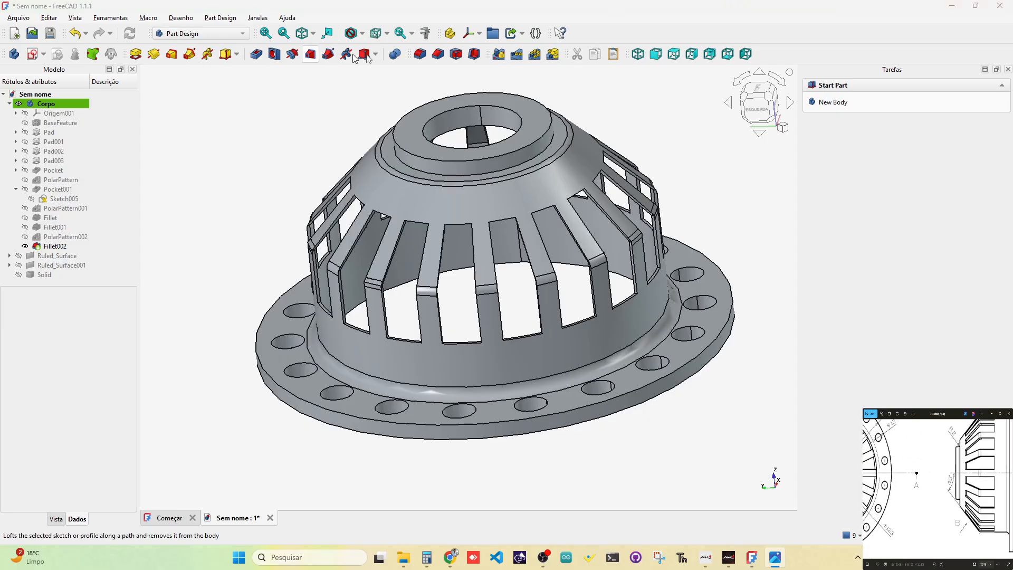
scroll(428, 174, "up", 3)
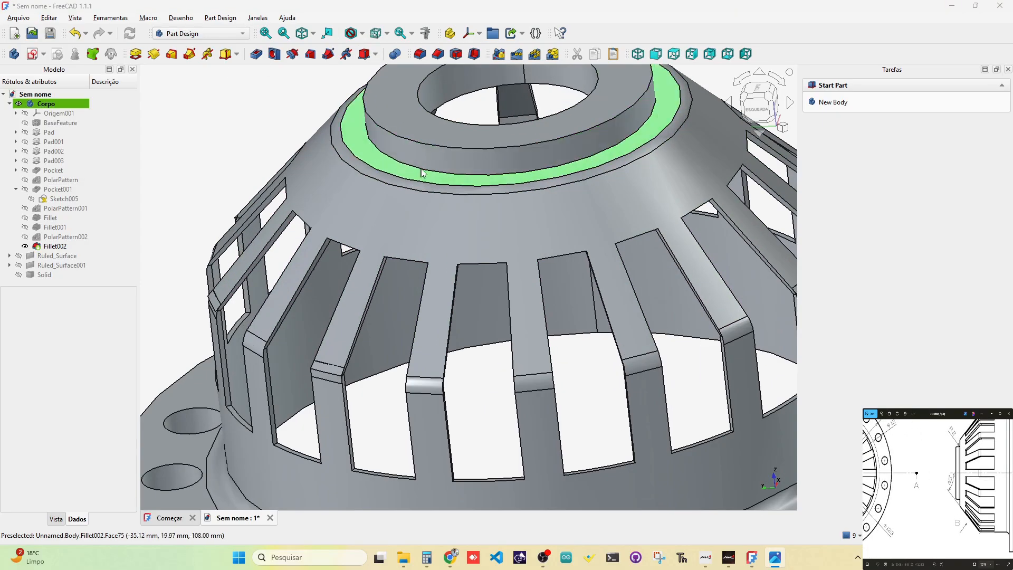
left_click(429, 170)
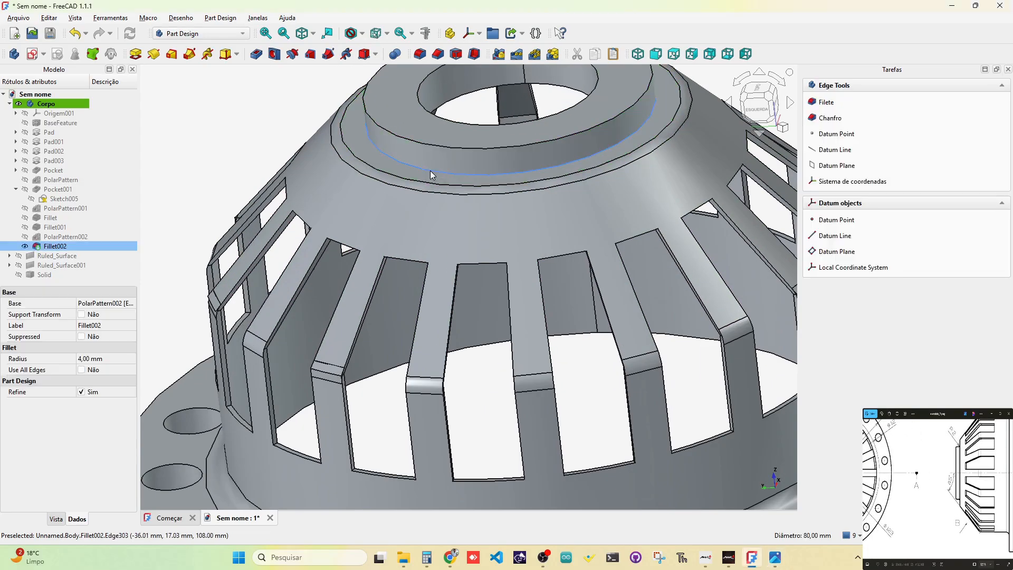
left_click(420, 53)
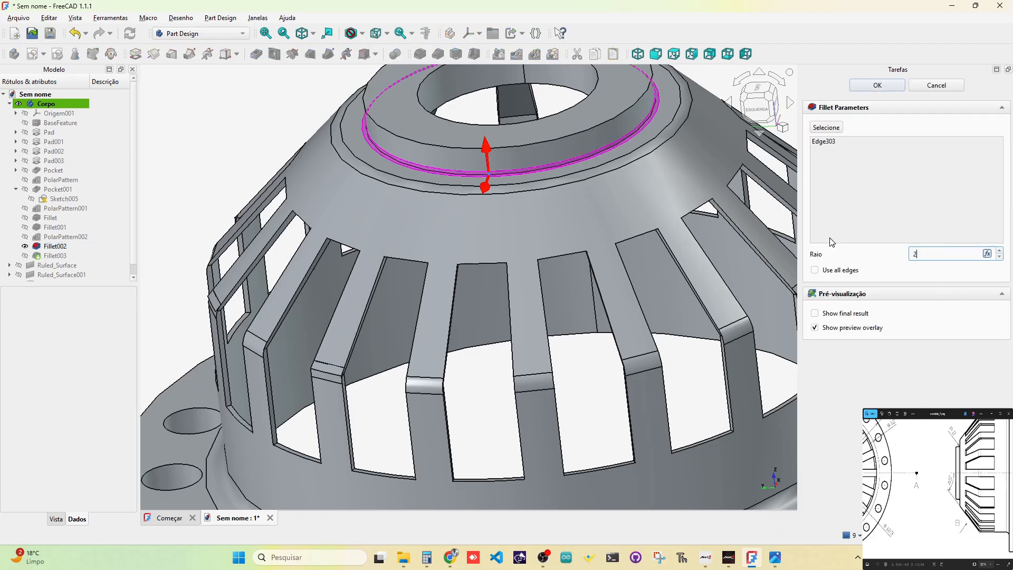
type("2")
key("Return")
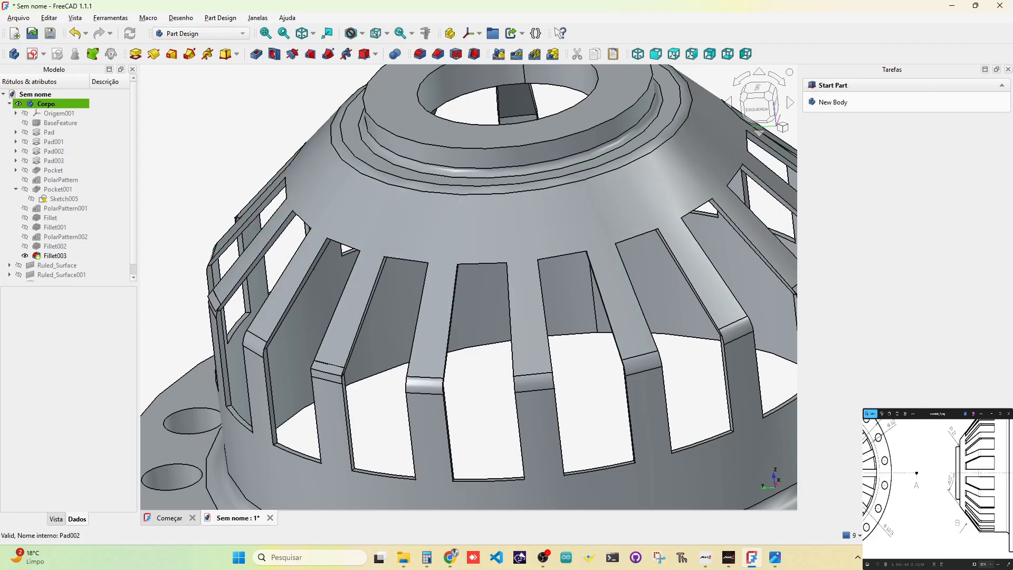
Check the reference drawing and fillet the outer top edge of the raised collar with a 2 mm radius
scroll(966, 495, "down", 5)
mouse_move(924, 507)
left_mouse_down()
mouse_move(948, 500)
mouse_move(952, 433)
left_mouse_up()
scroll(948, 501, "down", 2)
scroll(909, 502, "up", 3)
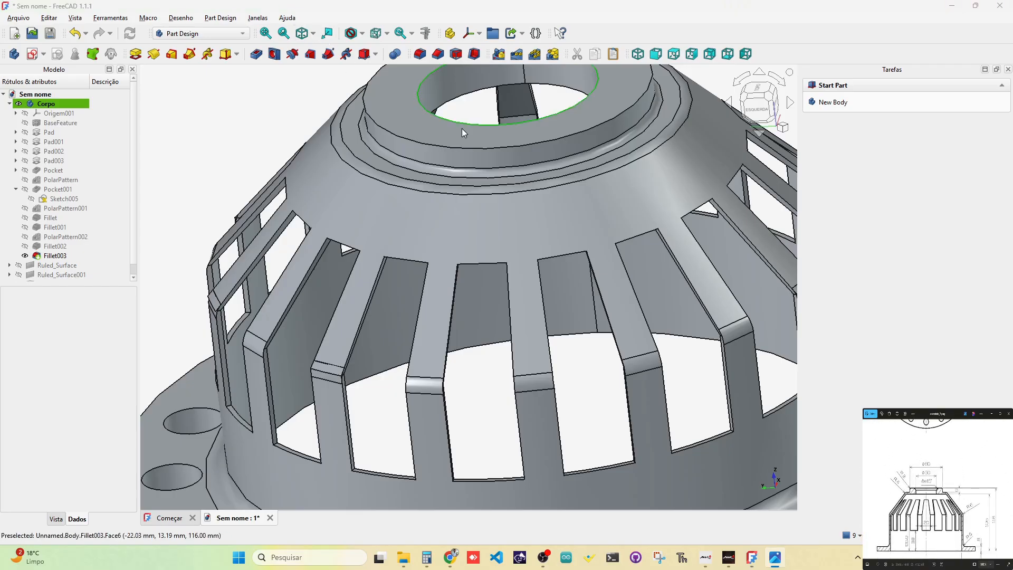
left_click(443, 139)
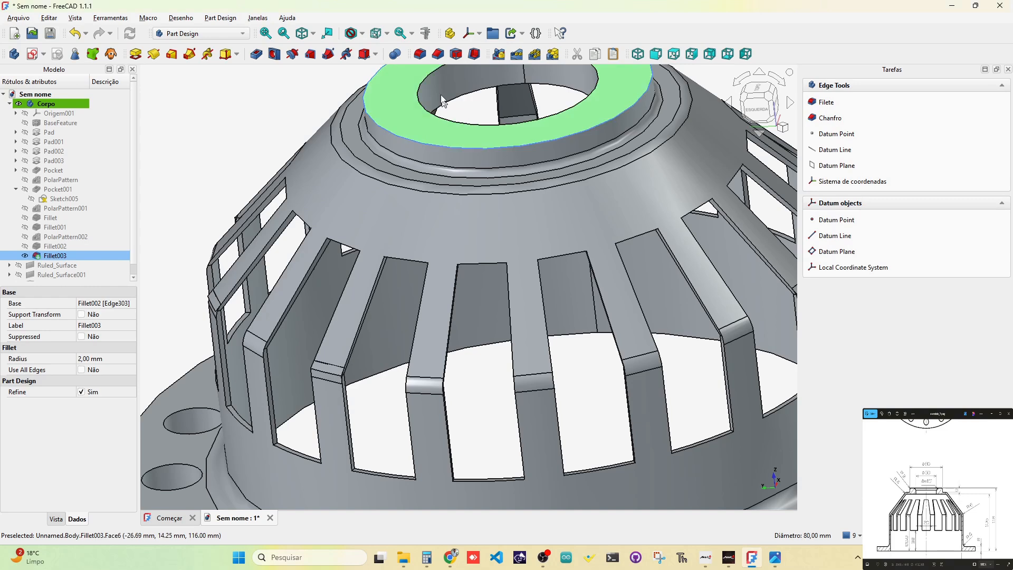
left_click(419, 54)
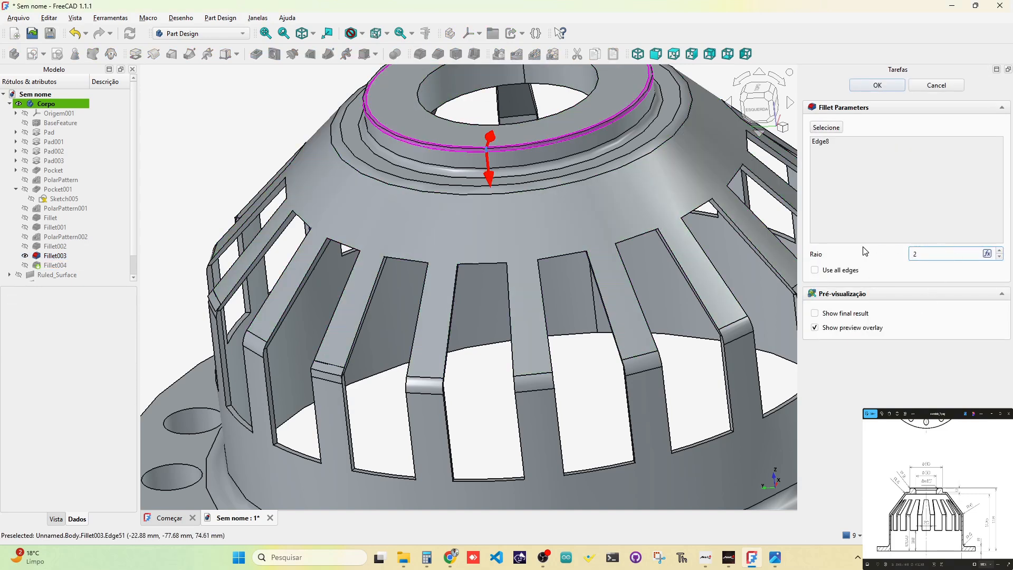
left_click(888, 87)
Chamfer the top edge of the central hole by distance and angle, using 4 mm at 45°
middle_click_drag(622, 182, 575, 307)
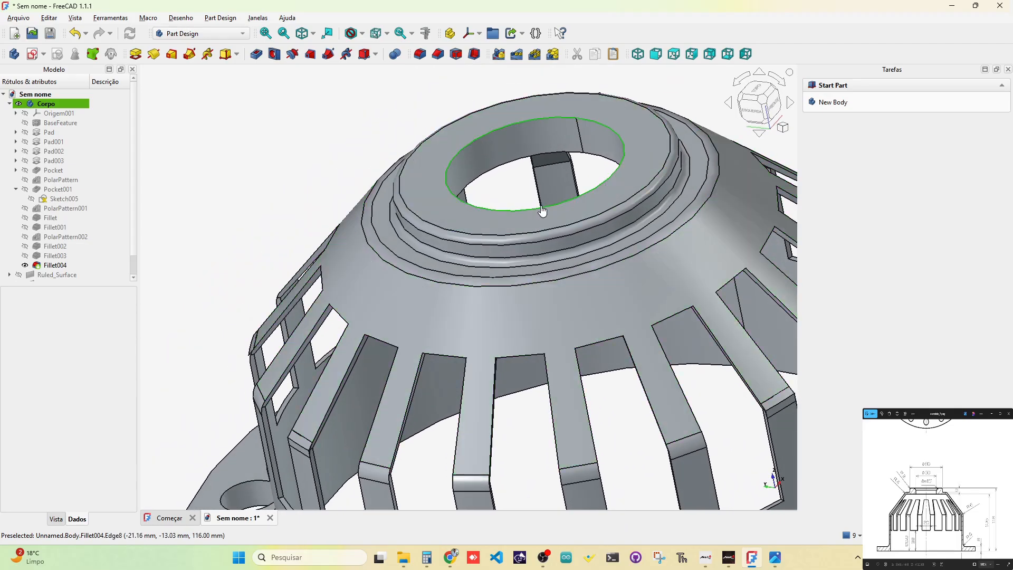
left_click(540, 207)
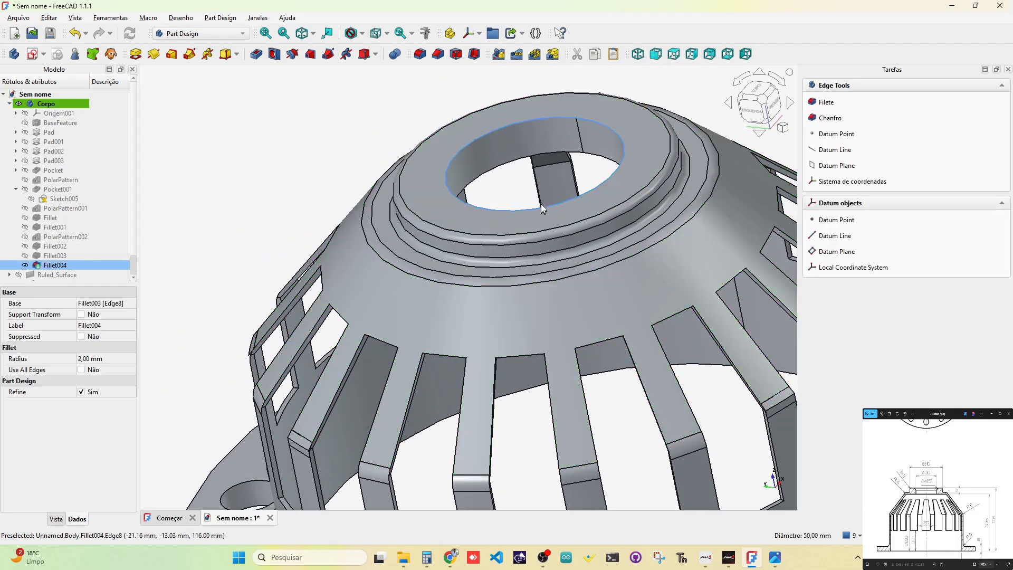
left_click(439, 55)
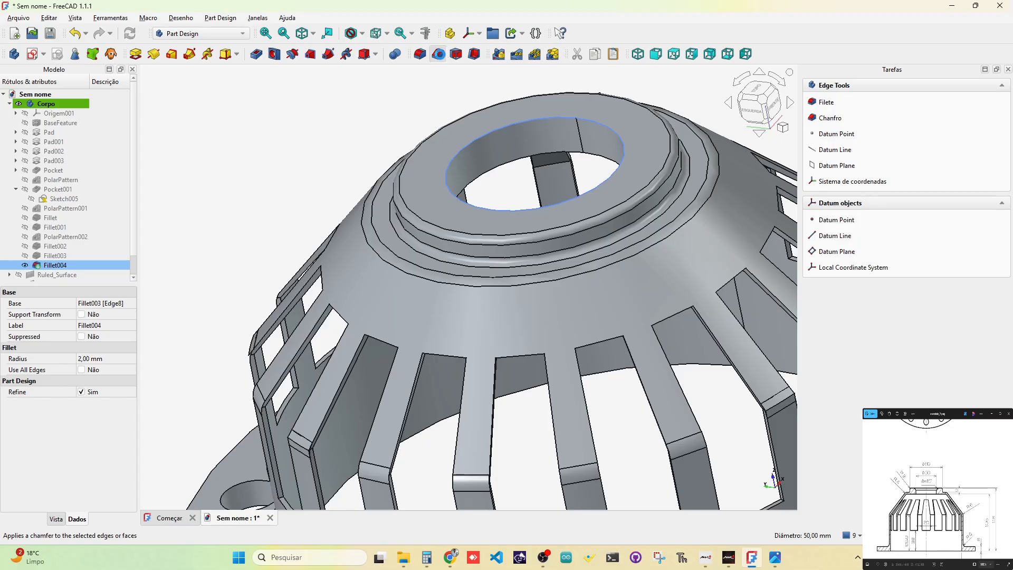
left_click(954, 250)
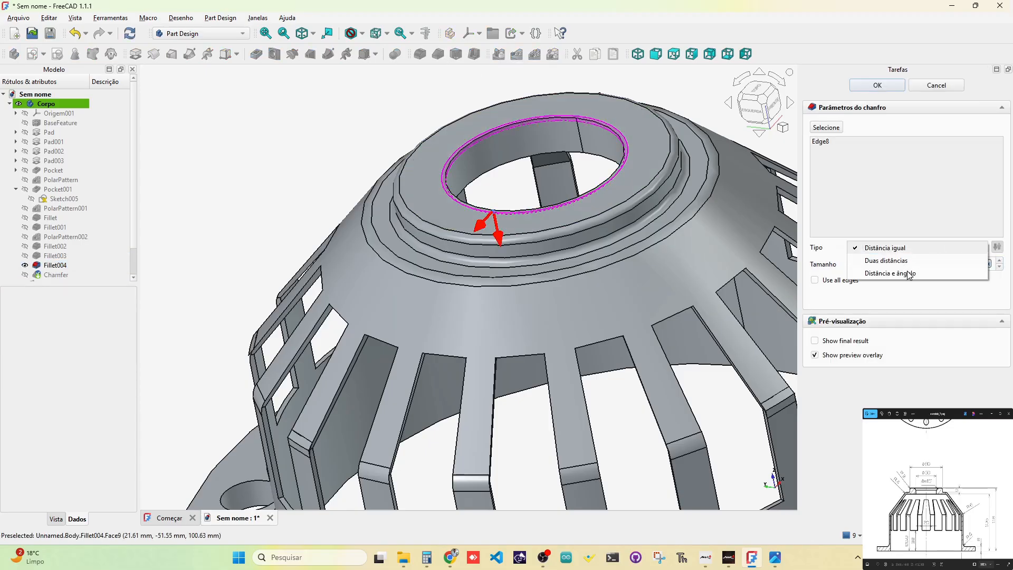
left_click(891, 274)
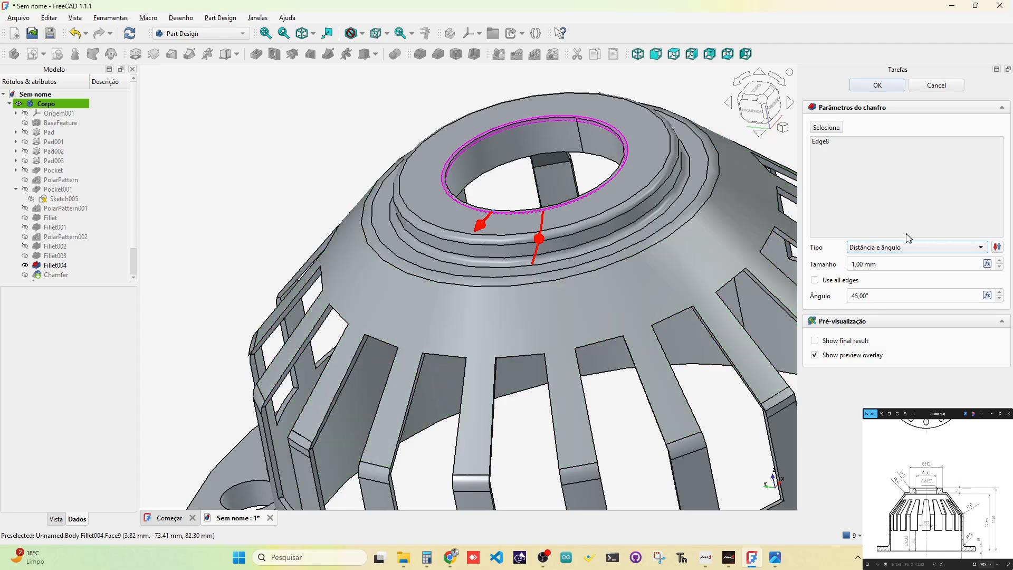
left_click(852, 263)
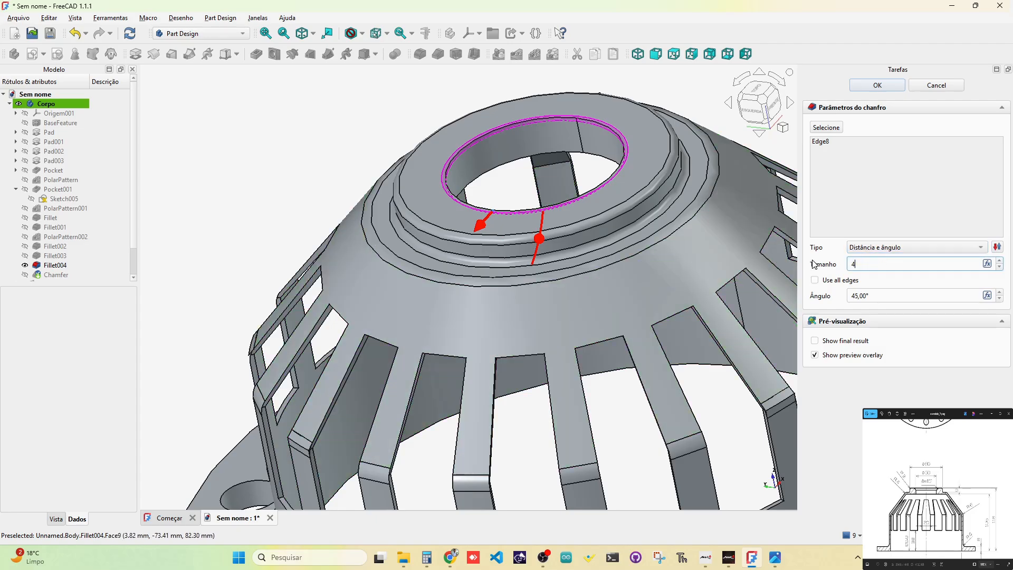
type("4")
left_click(872, 294)
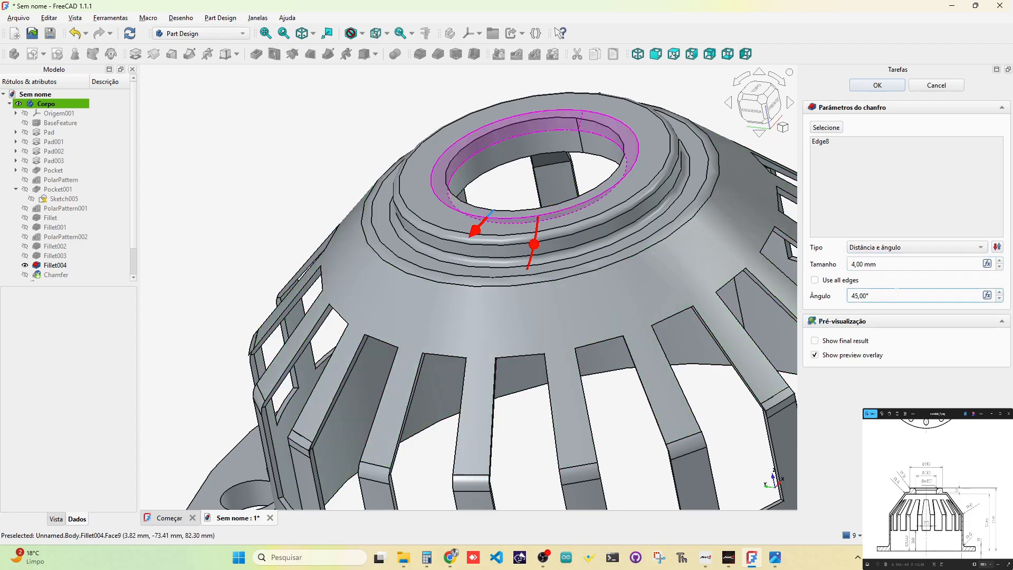
left_click(877, 85)
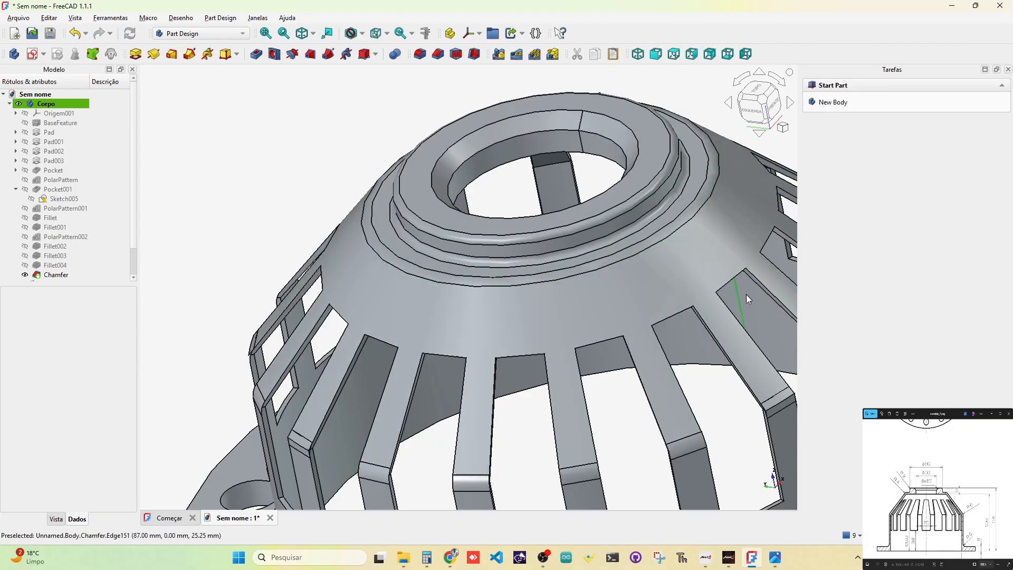
Examine the slotted cover from several angles and compare its shape with the reference drawing
scroll(683, 272, "down", 3)
middle_click_drag(683, 272, 554, 230)
mouse_move(590, 199)
middle_mouse_down()
mouse_move(609, 249)
mouse_move(607, 188)
mouse_move(603, 196)
middle_mouse_up()
scroll(937, 488, "down", 5)
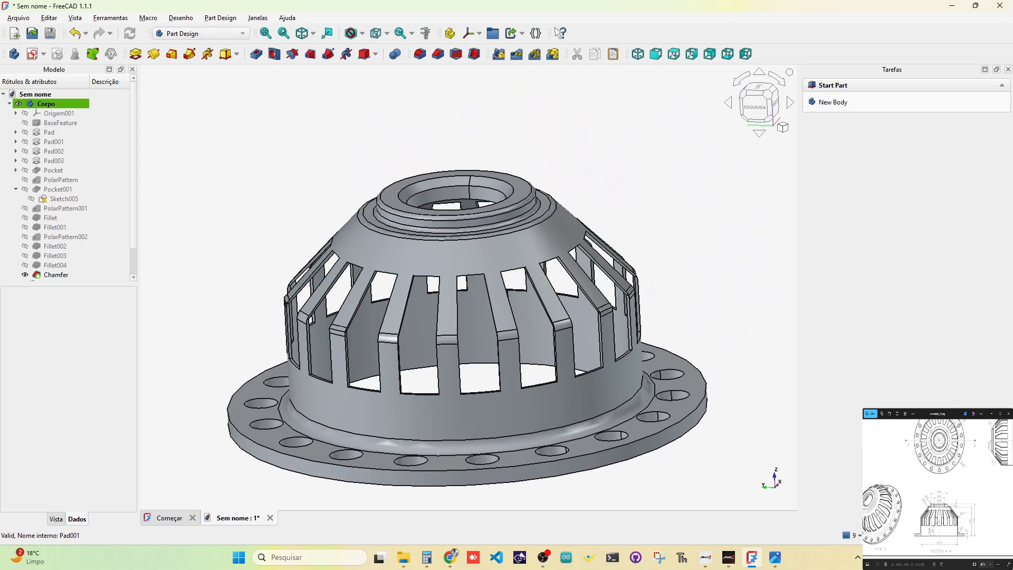
middle_click_drag(654, 252, 649, 227)
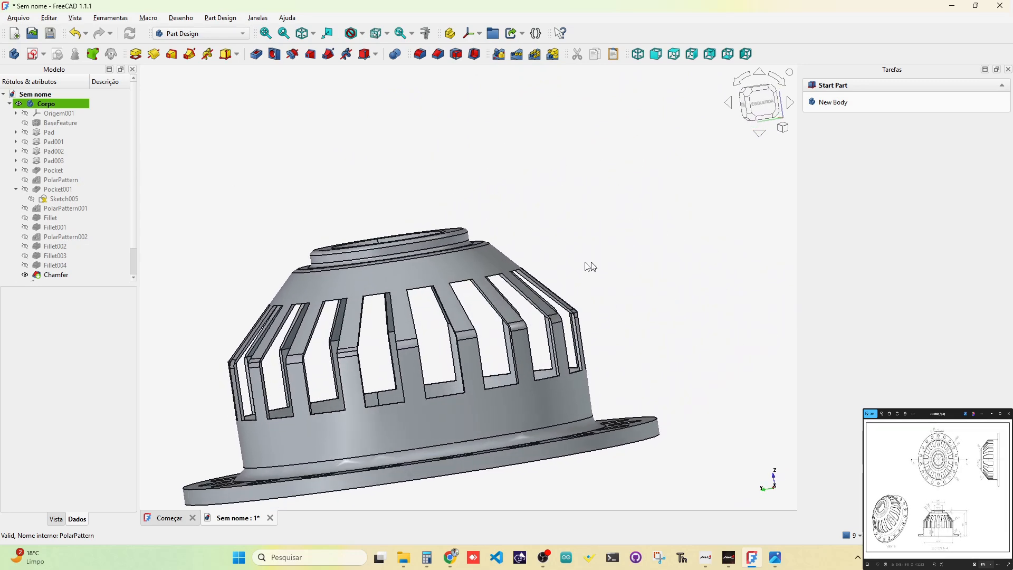
scroll(534, 261, "down", 3)
middle_click_drag(587, 207, 444, 276)
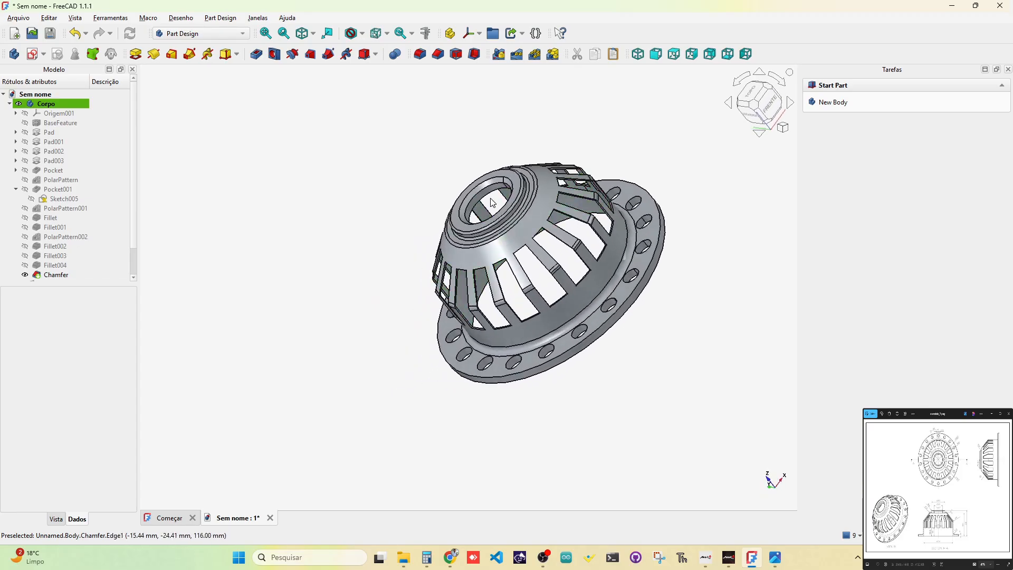
mouse_move(612, 200)
middle_mouse_down()
mouse_move(591, 176)
mouse_move(586, 197)
mouse_move(599, 202)
middle_mouse_up()
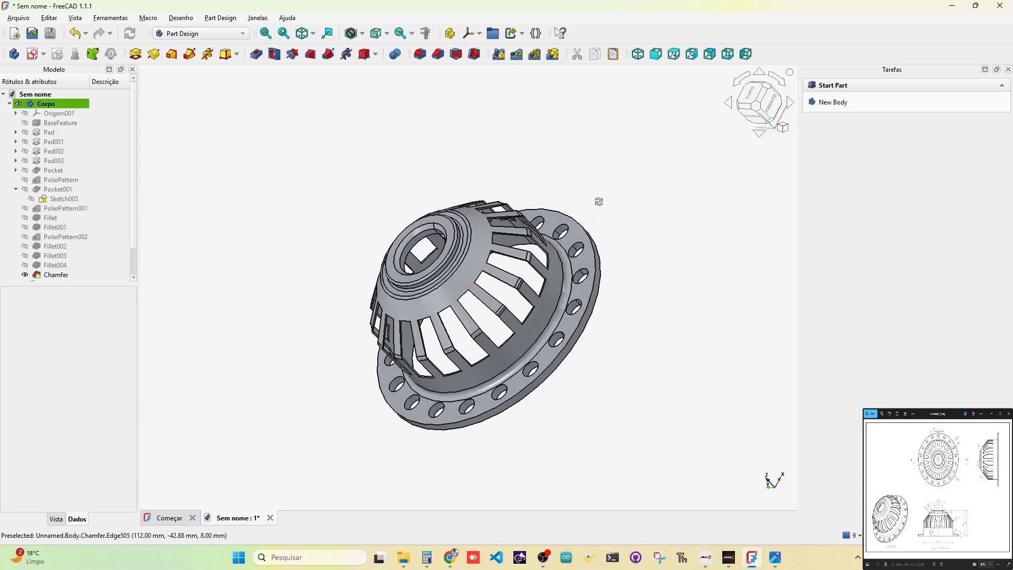